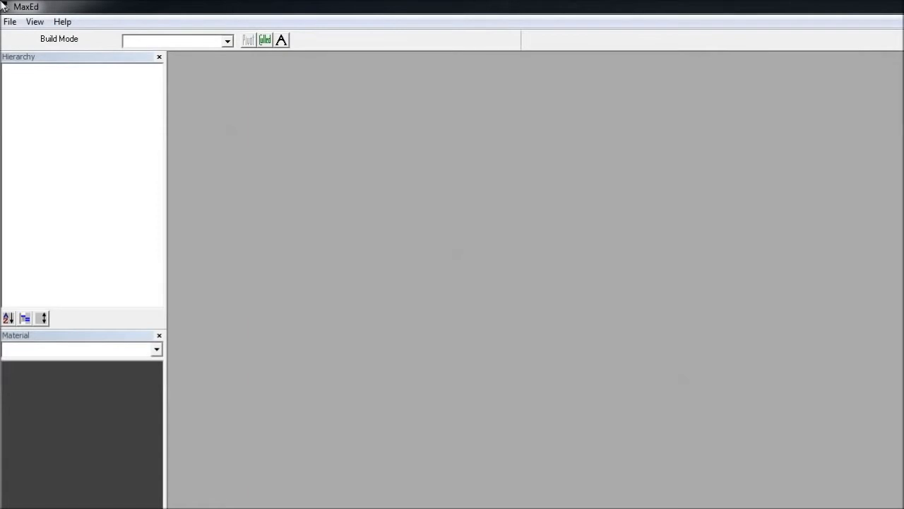
Create a new empty level document.
left_click(9, 23)
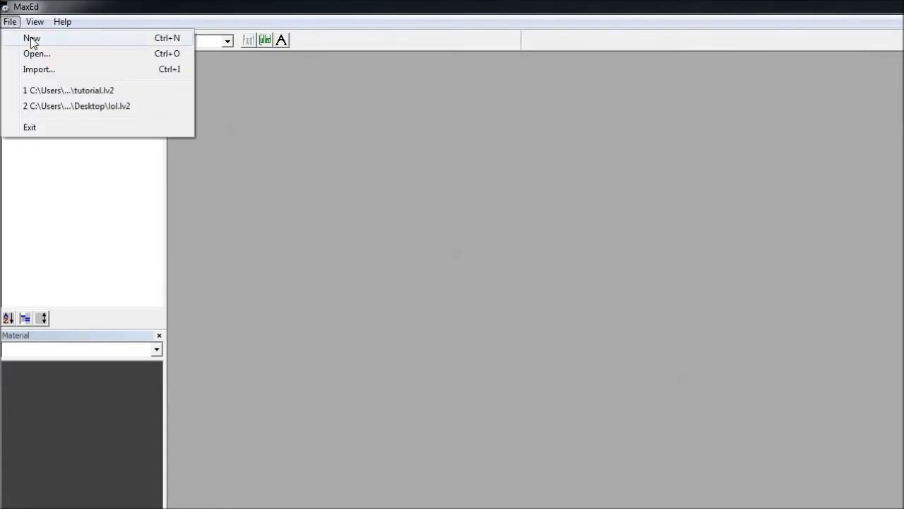
left_click(32, 39)
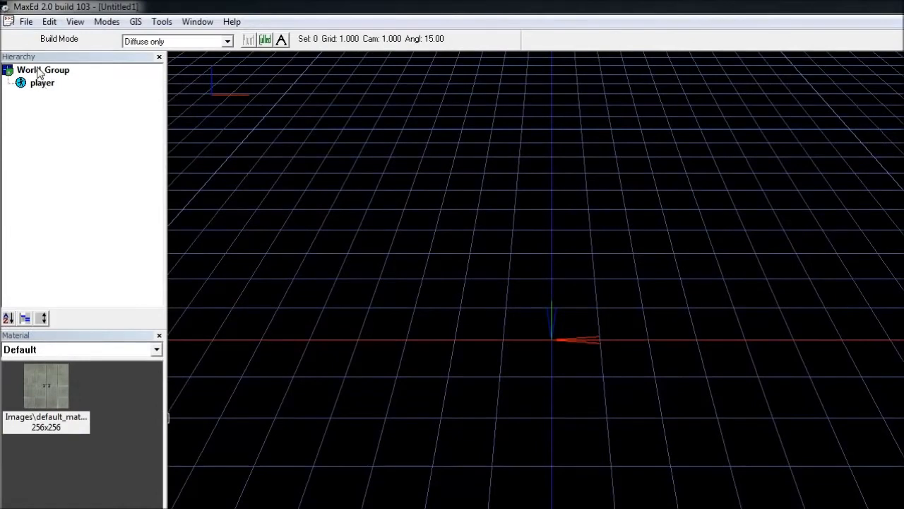
left_click(34, 22)
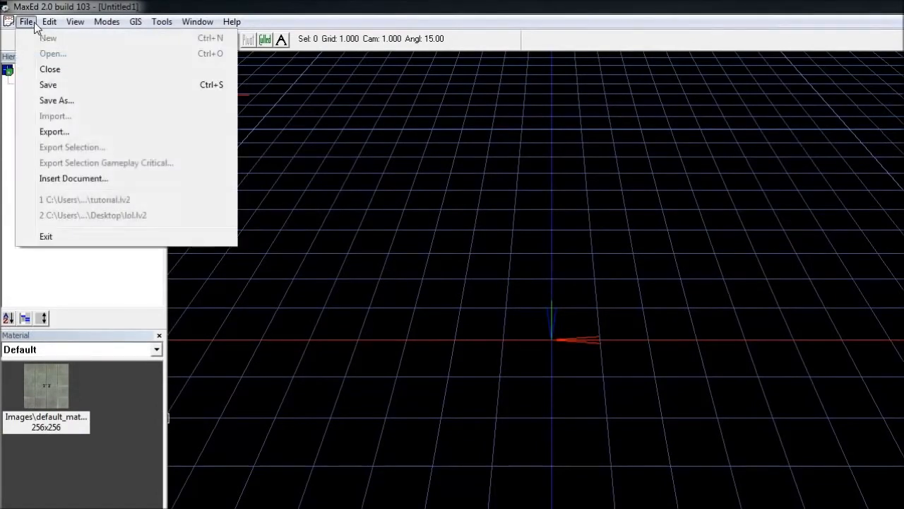
mouse_move(109, 23)
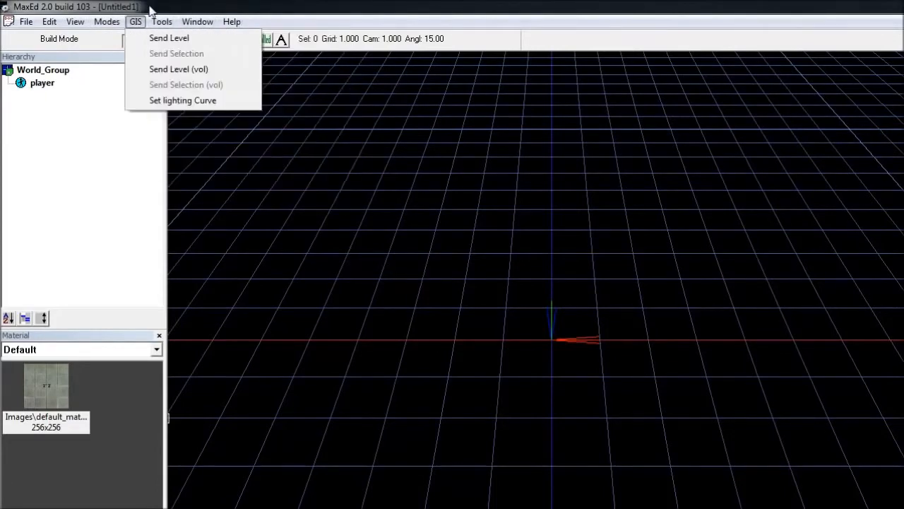
left_click(136, 22)
In Build mode, draw a square room of about 4 by 4 grid squares beside the origin and toggle the culled display.
left_click(104, 27)
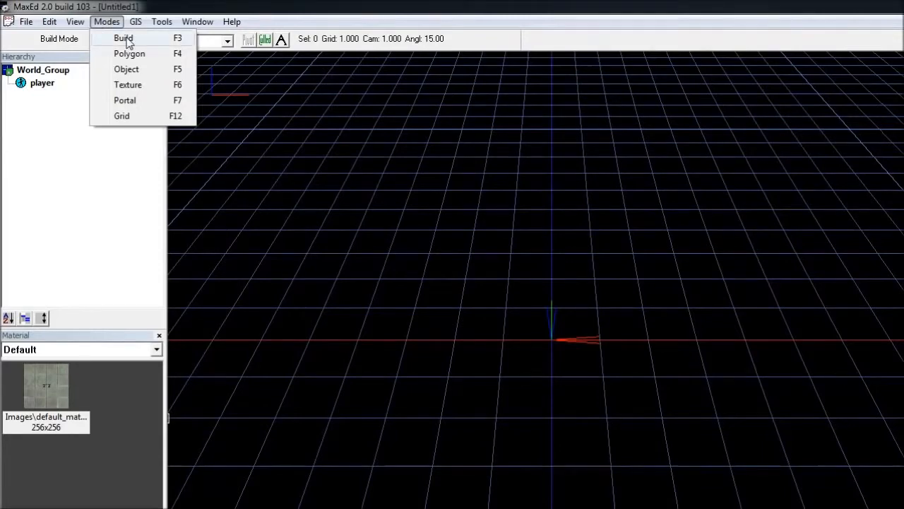
left_click(124, 40)
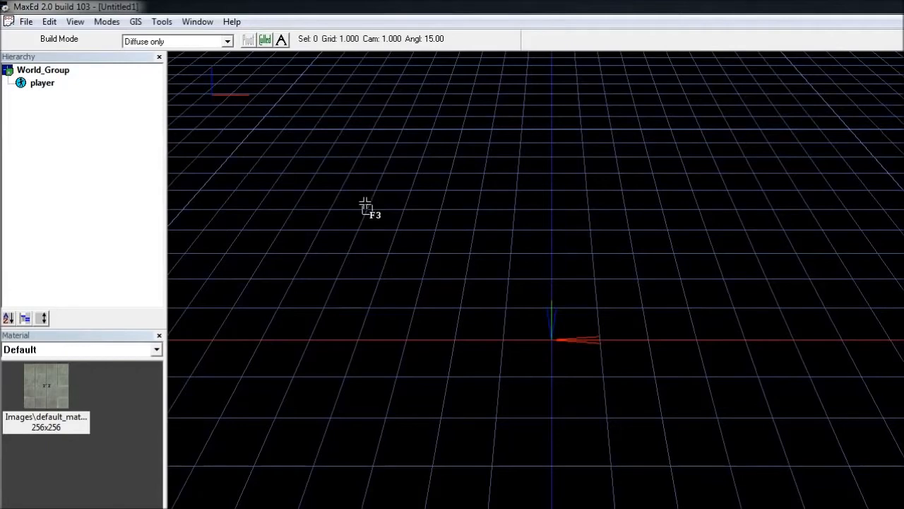
left_click(365, 207)
left_click(322, 306)
left_click(505, 307)
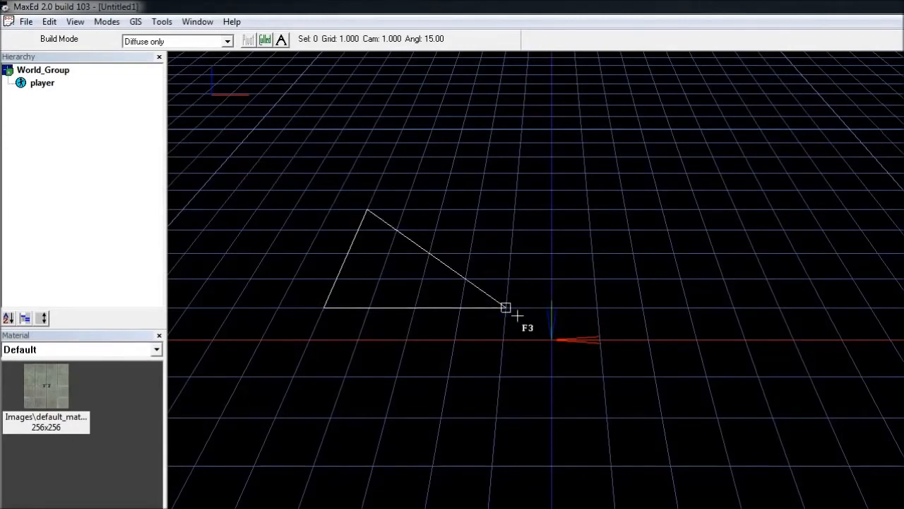
left_click(515, 210)
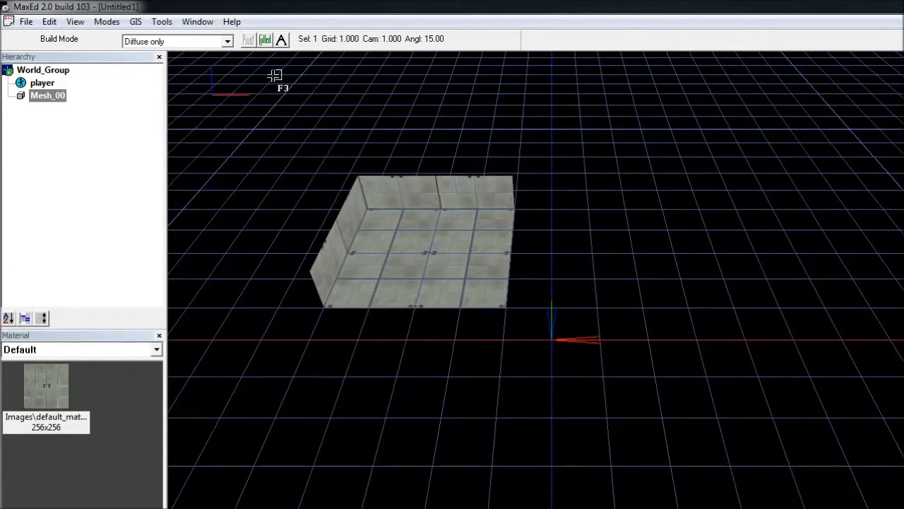
left_click(265, 40)
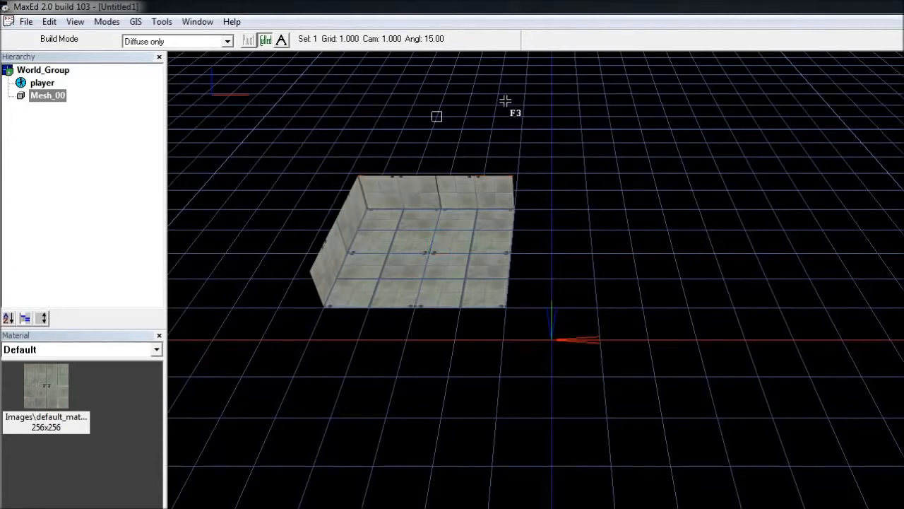
In Polygon mode, raise the square room's ceiling polygon so that its walls are about 4 grid units high.
left_click(110, 22)
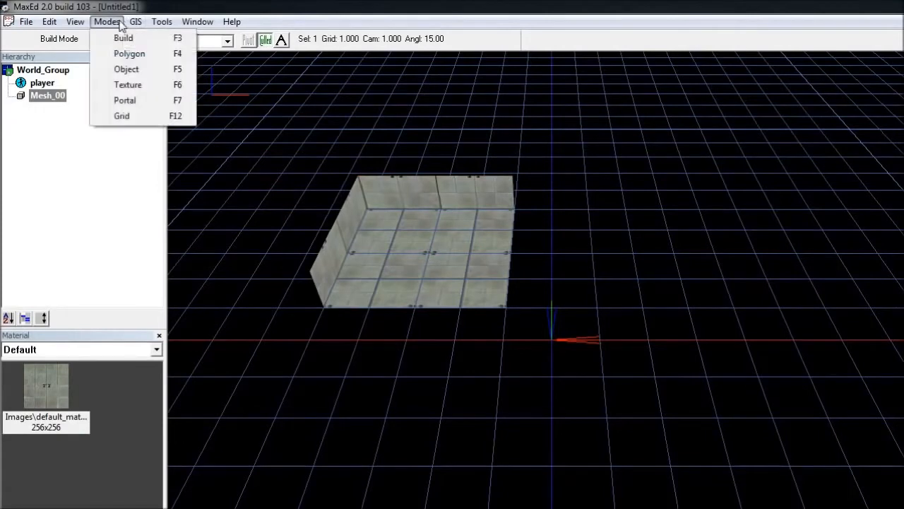
left_click(128, 55)
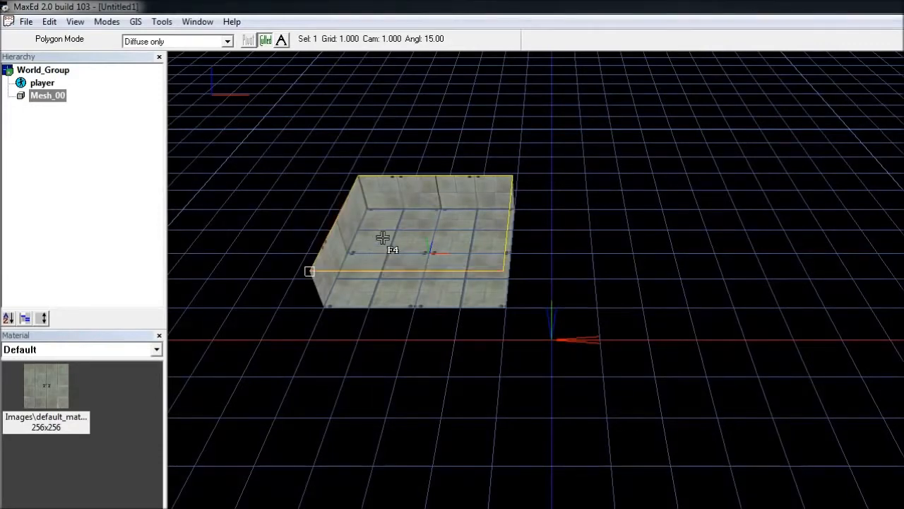
left_click_drag(407, 238, 409, 196)
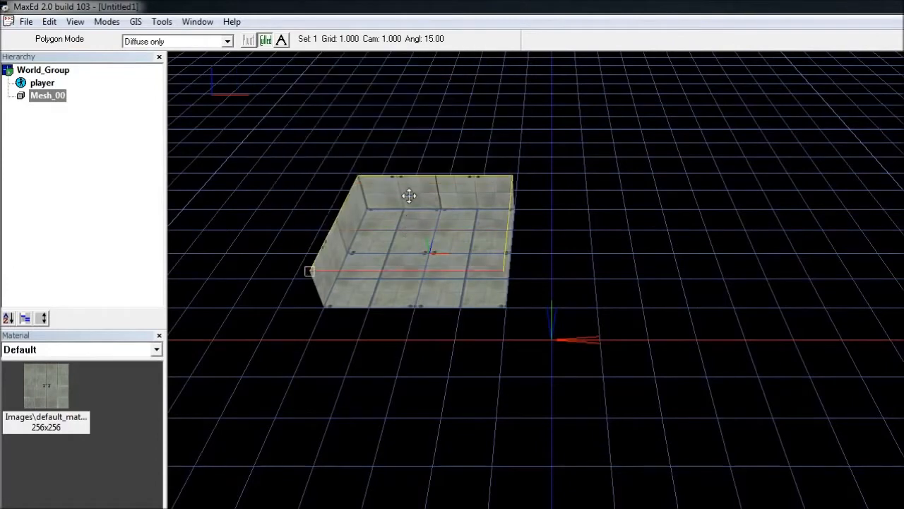
mouse_move(413, 286)
left_mouse_down()
mouse_move(409, 329)
mouse_move(412, 282)
mouse_move(417, 317)
mouse_move(418, 301)
left_mouse_up()
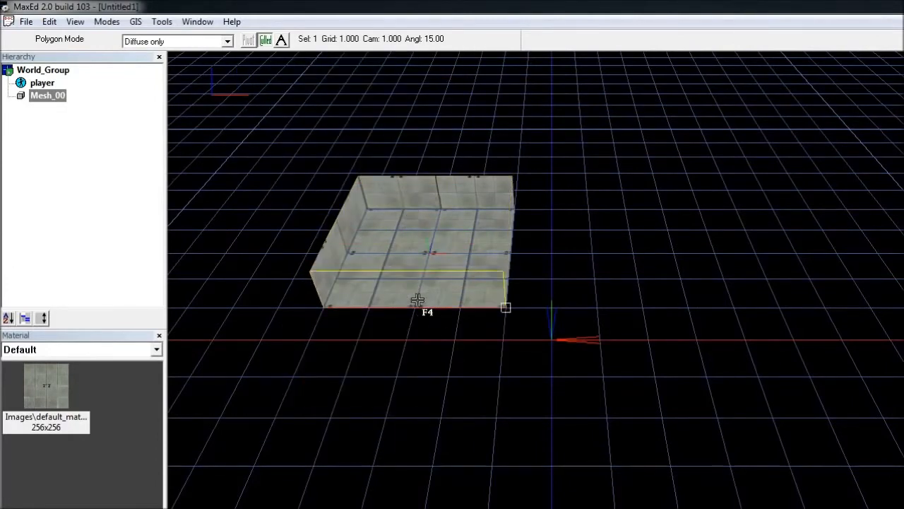
mouse_move(462, 295)
left_mouse_down()
mouse_move(460, 317)
mouse_move(471, 291)
left_mouse_up()
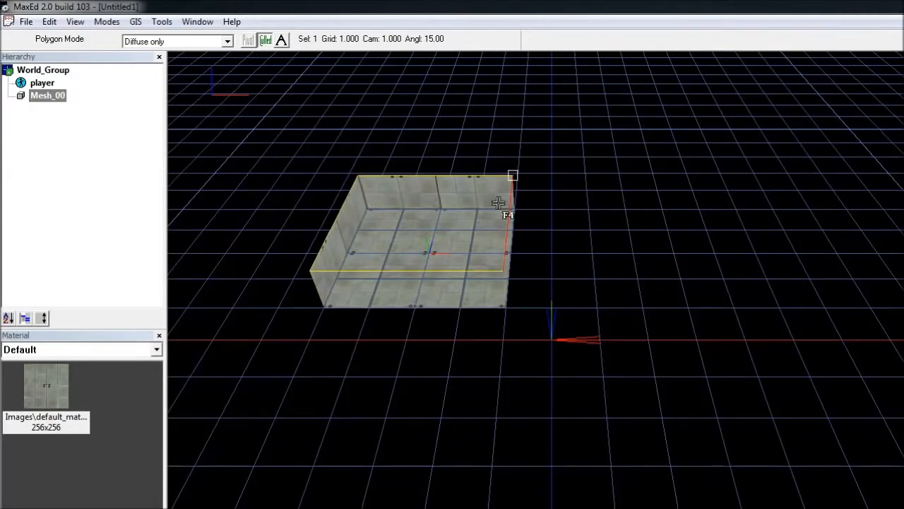
left_click_drag(452, 208, 461, 228)
right_click(558, 212)
left_click(502, 277)
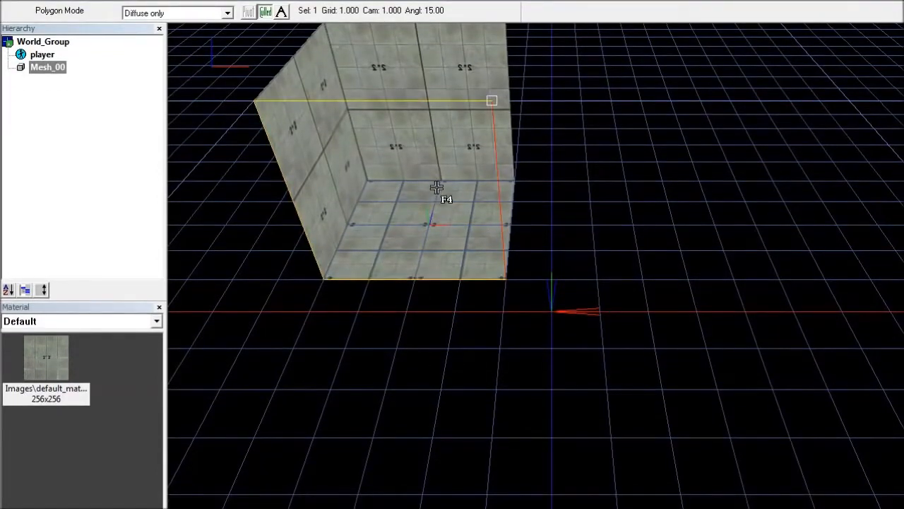
Examine the shape of the heightened square room from several viewing angles.
right_click_drag(421, 174, 411, 154)
right_click_drag(417, 154, 421, 282)
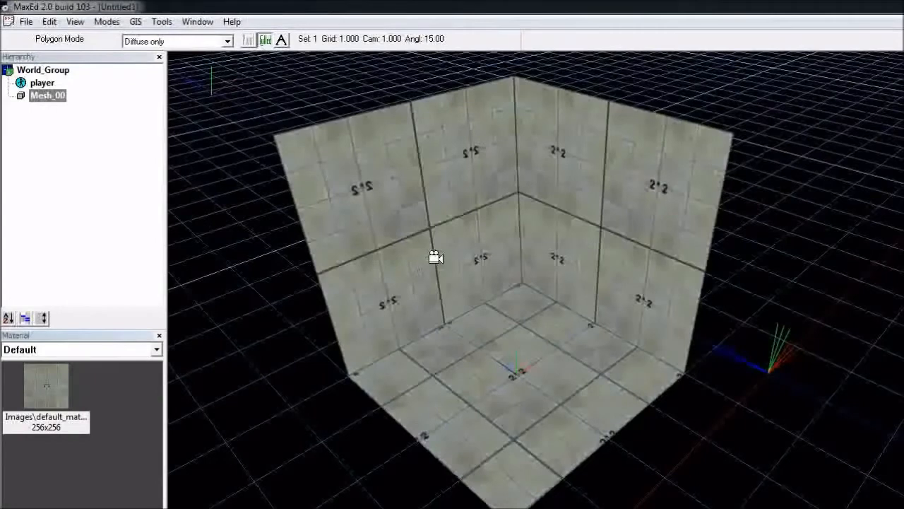
key("F4")
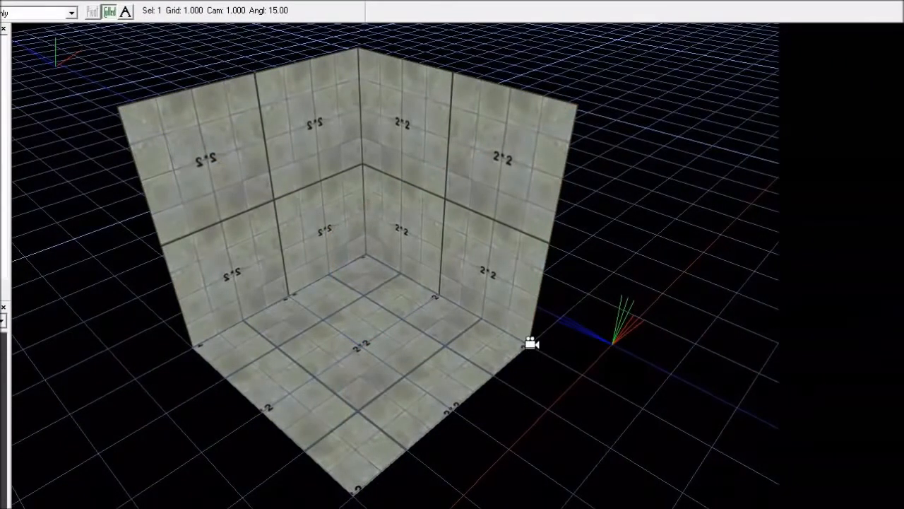
middle_click_drag(616, 288, 591, 282)
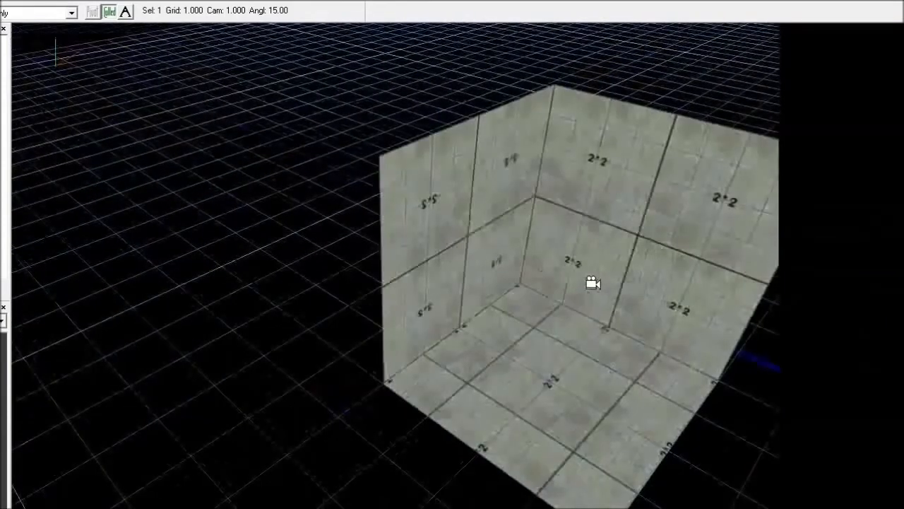
middle_click_drag(568, 278, 650, 306)
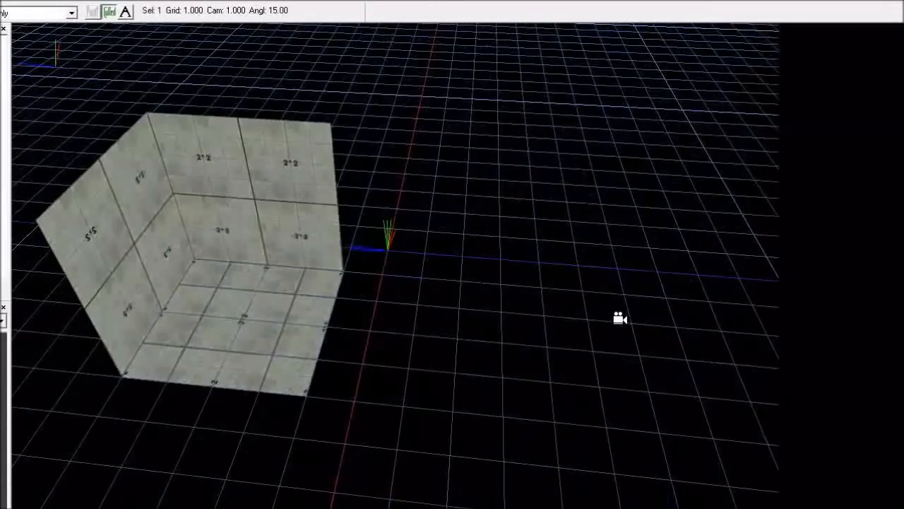
middle_click_drag(619, 317, 608, 317)
key("F4")
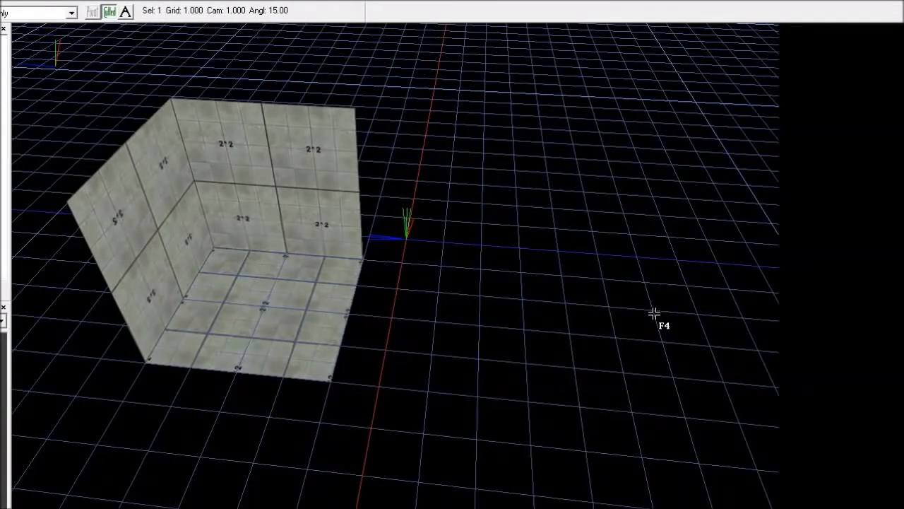
key("F3")
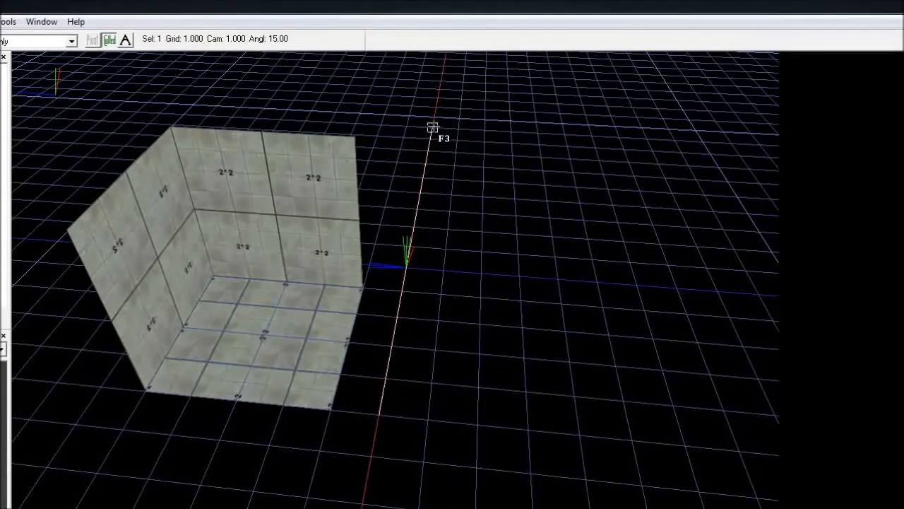
mouse_move(432, 127)
left_mouse_down()
mouse_move(579, 123)
mouse_move(567, 134)
left_mouse_up()
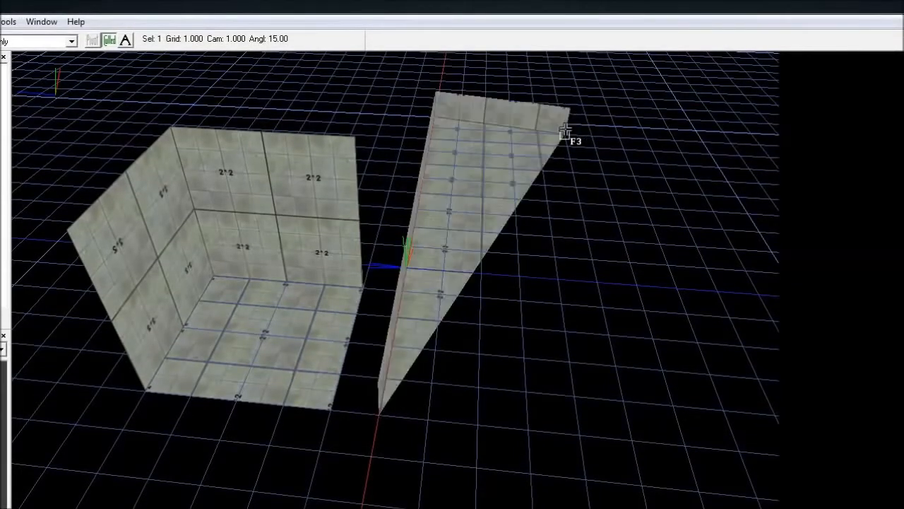
key("ctrl+z")
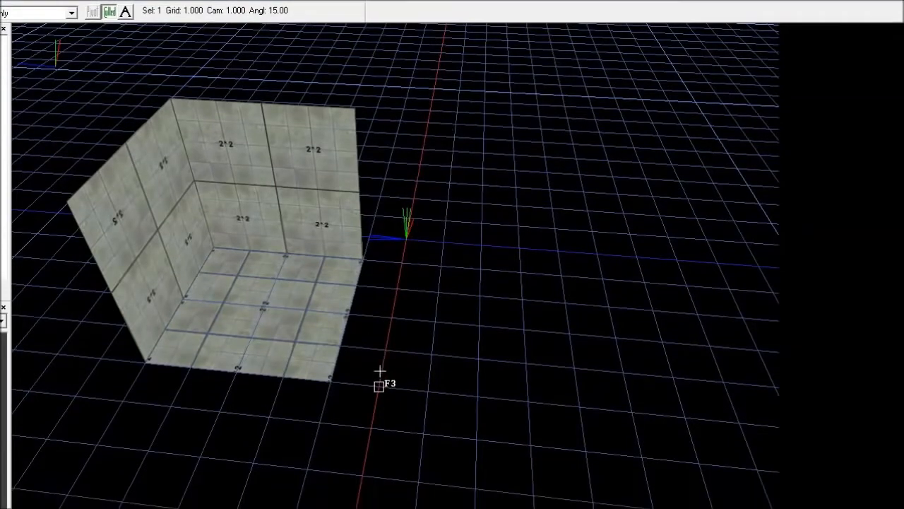
Build a long rectangular room about 5 grid squares wide beside the square room, along the red axis, and raise its ceiling.
mouse_move(384, 406)
left_mouse_down()
mouse_move(434, 117)
mouse_move(561, 123)
mouse_move(567, 329)
mouse_move(612, 425)
left_mouse_up()
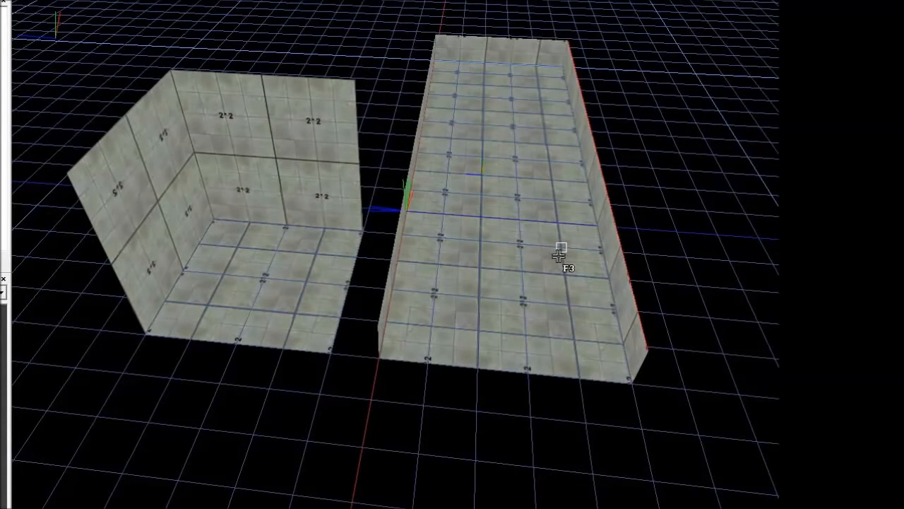
left_click(560, 253)
left_click_drag(529, 156, 528, 180)
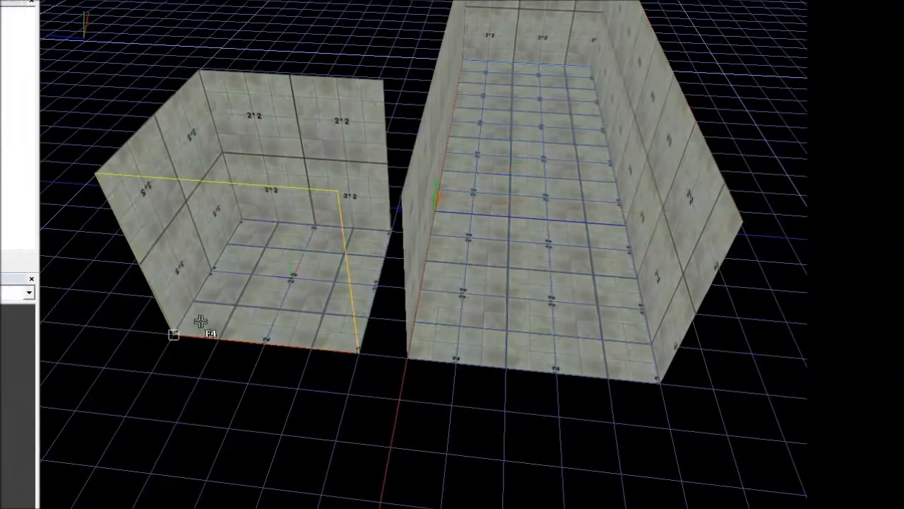
In Build mode, bridge the gap between the two rooms with a passage of about 1 by 3 grid squares, and switch to Polygon mode.
key("F4")
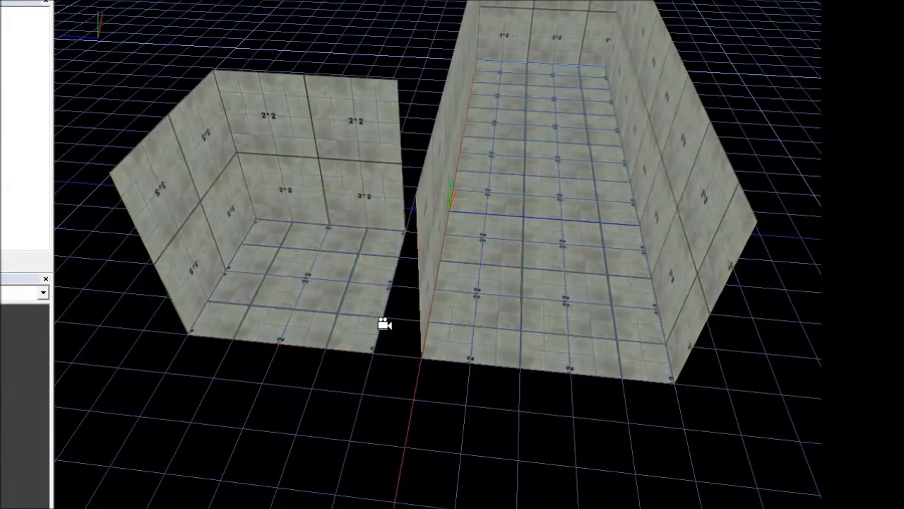
scroll(449, 295, "up", 1)
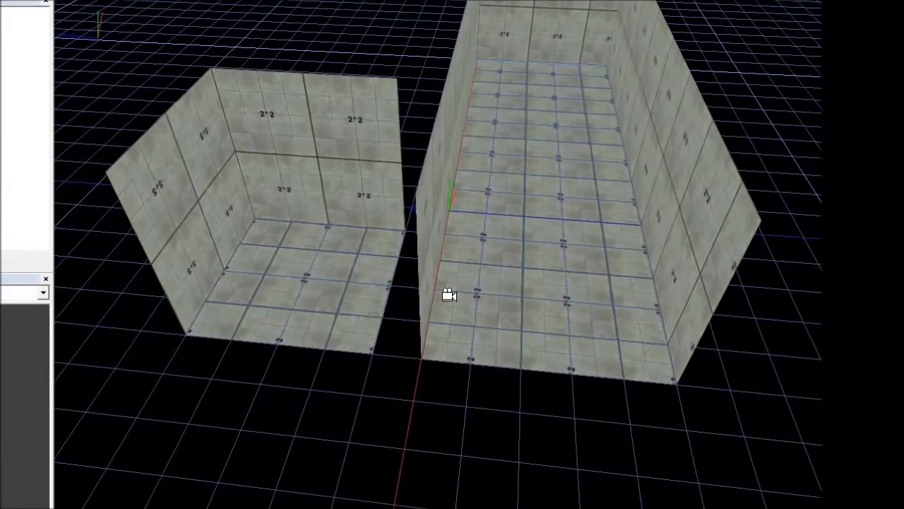
mouse_move(449, 295)
middle_mouse_down()
mouse_move(427, 287)
mouse_move(434, 294)
middle_mouse_up()
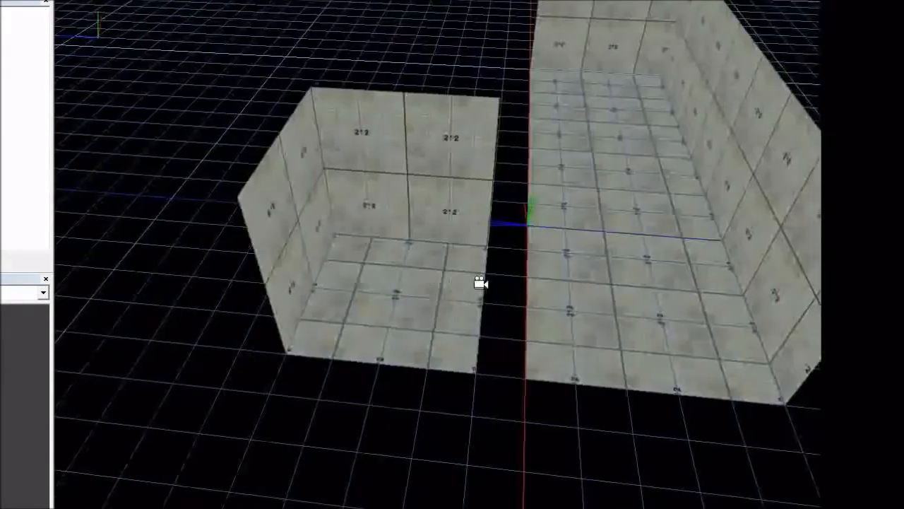
key("F4")
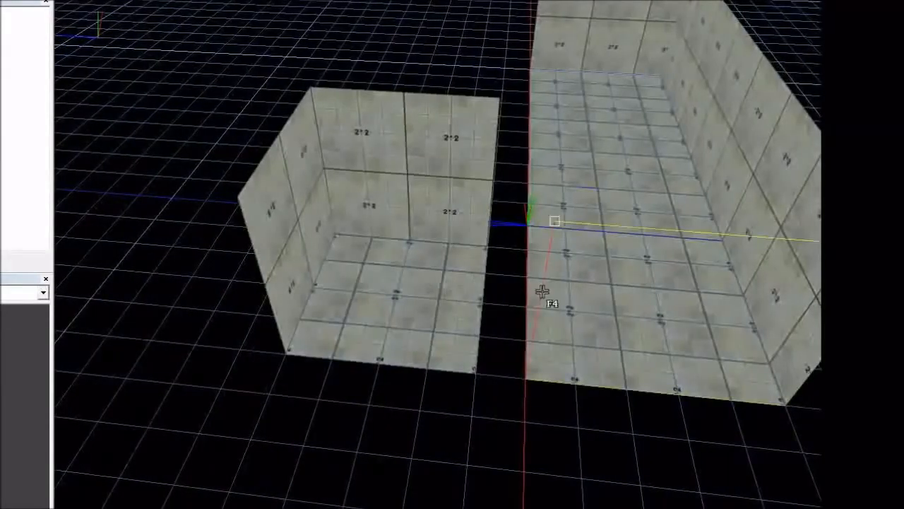
key("F3")
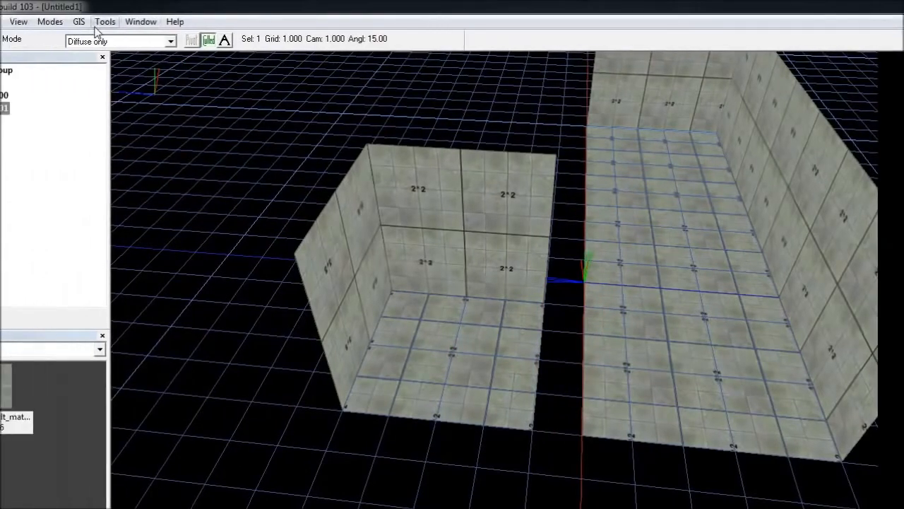
left_click(103, 22)
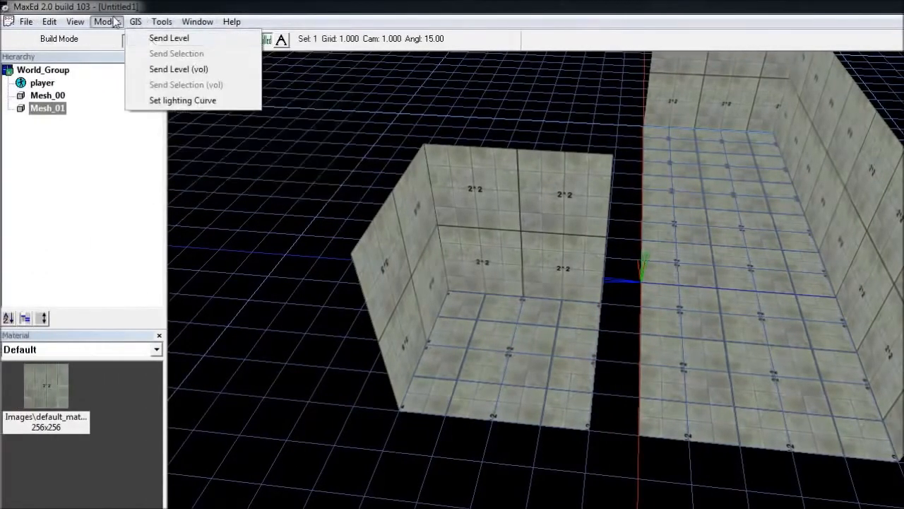
left_click(121, 38)
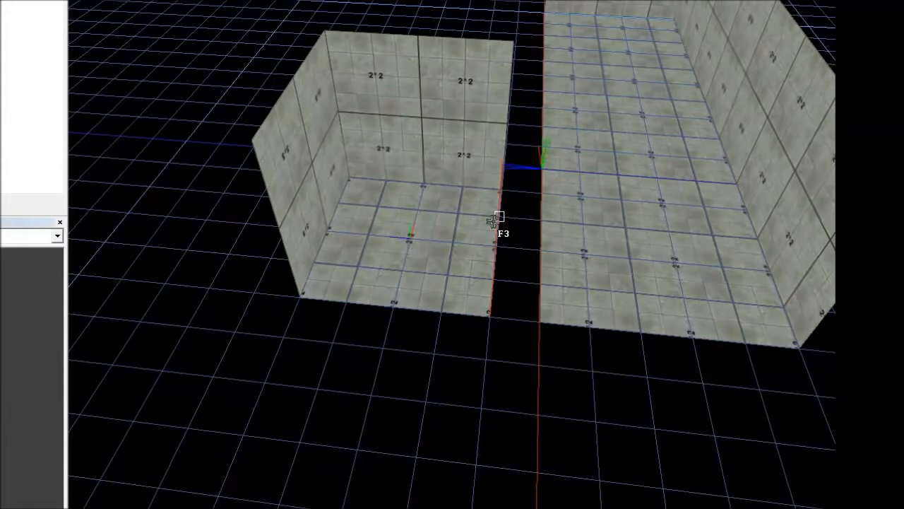
left_click(500, 216)
left_click(489, 315)
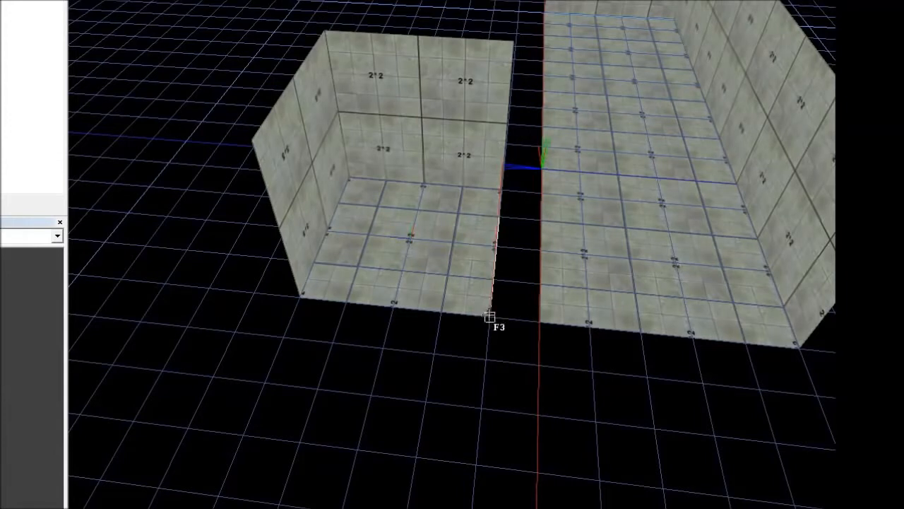
left_click(538, 319)
left_click(541, 219)
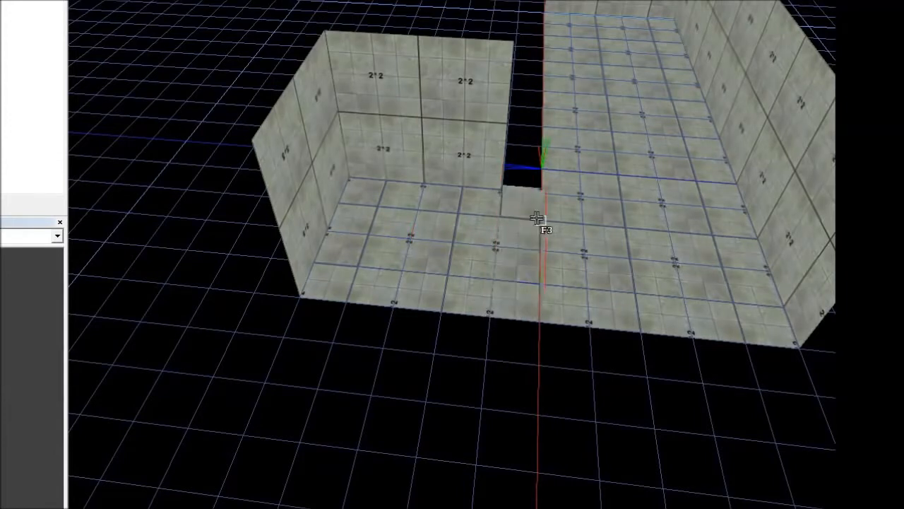
key("F4")
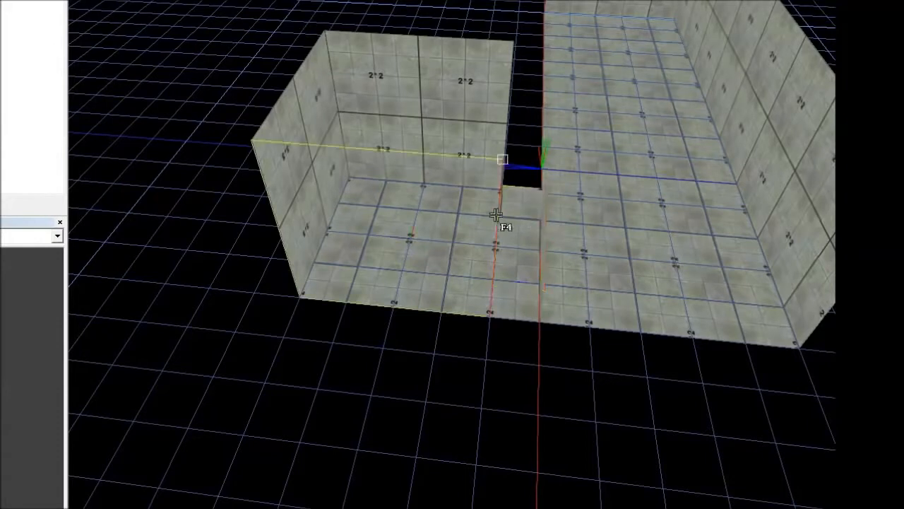
In Polygon mode, raise the passage's ceiling polygon to give it walls between the two rooms.
left_click_drag(521, 204, 523, 227)
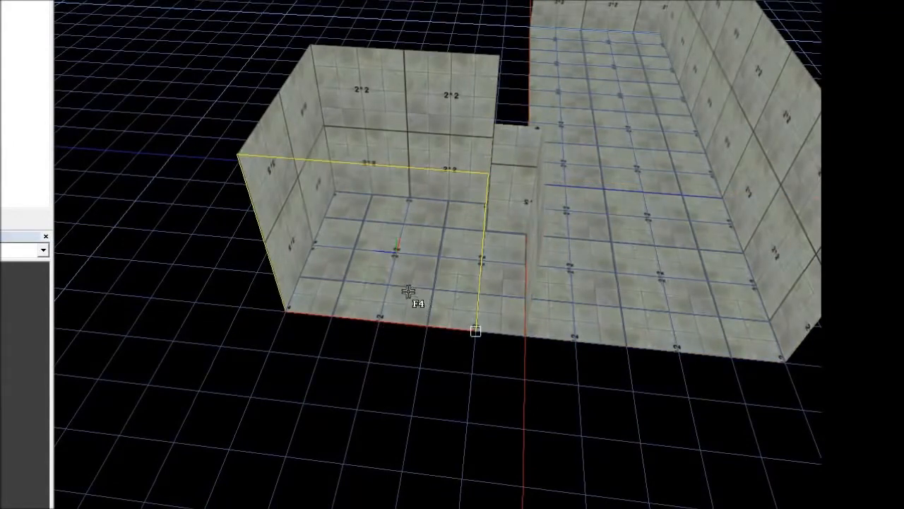
key("Escape")
right_click_drag(301, 202, 519, 76)
right_click_drag(519, 133, 434, 281)
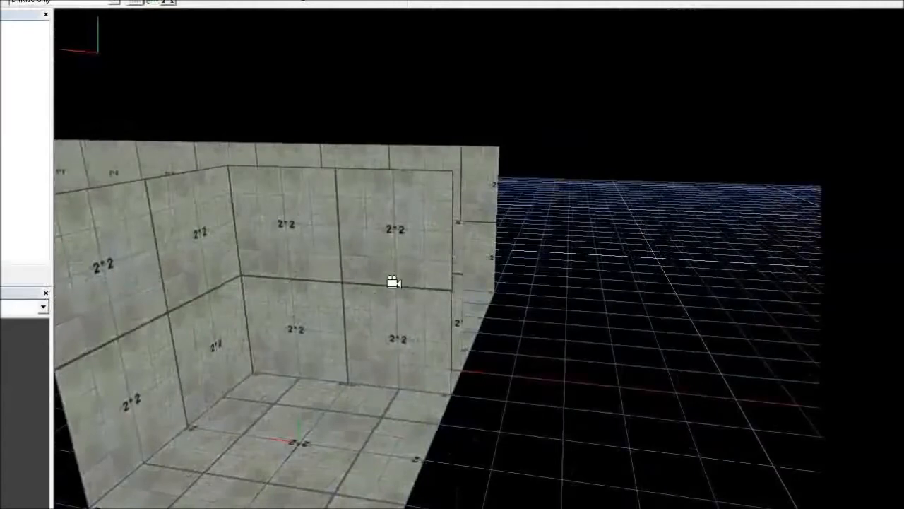
key("F4")
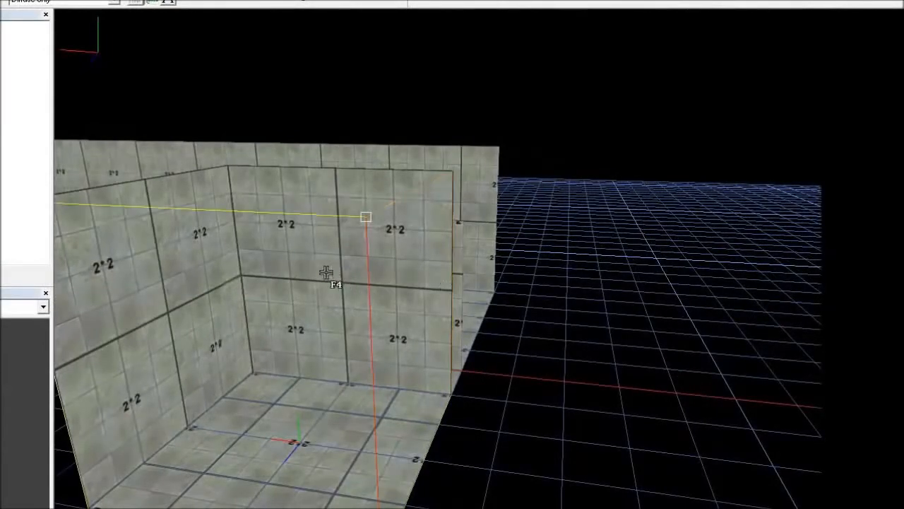
key("F4")
right_click_drag(322, 339, 346, 307)
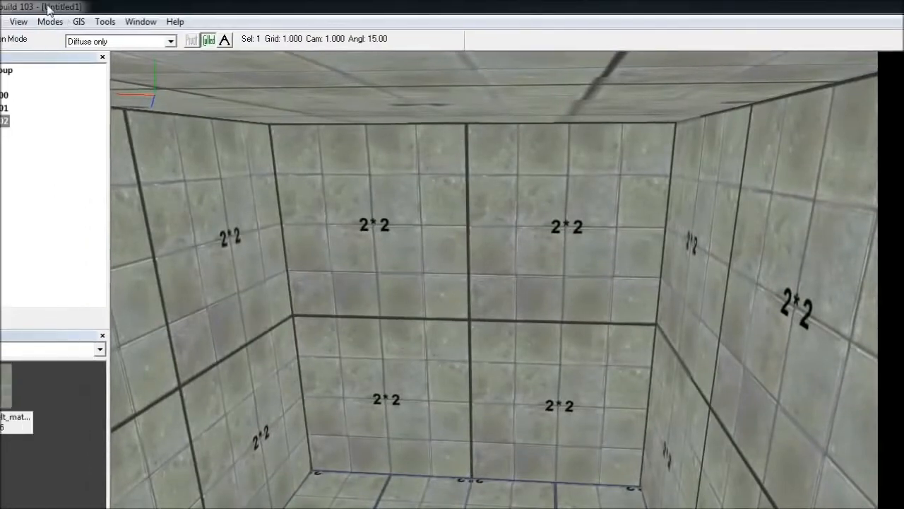
Switch to Object mode and try selecting and deselecting the passage and square room as whole meshes.
left_click(106, 22)
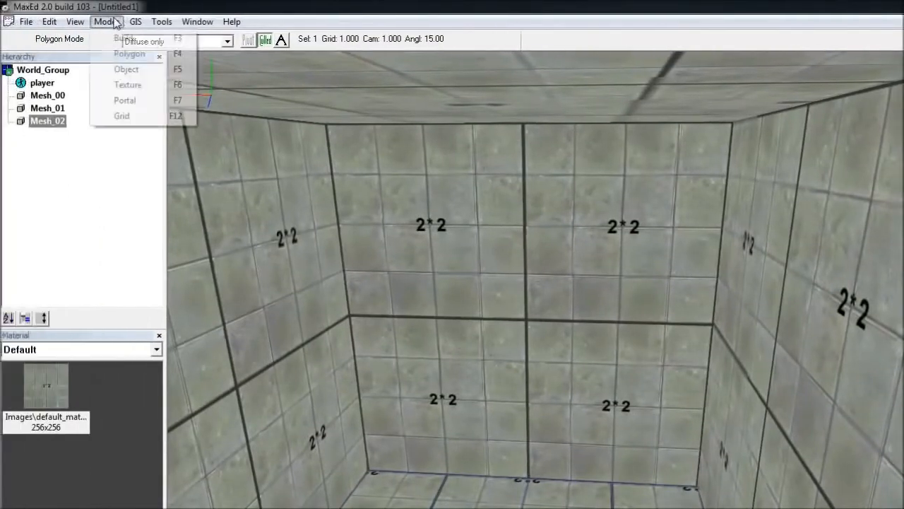
left_click(145, 74)
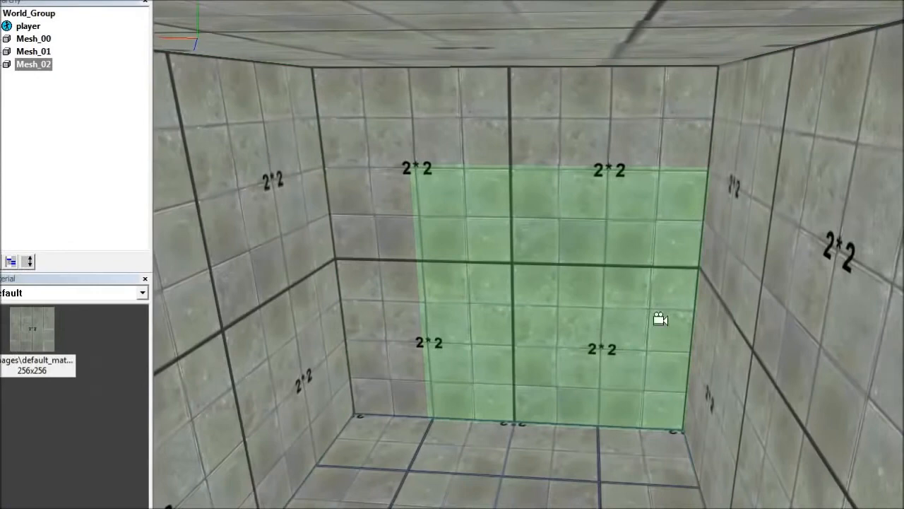
right_click_drag(672, 273, 630, 319)
left_click(640, 322)
left_click(588, 312)
left_click(387, 229)
left_click(558, 234)
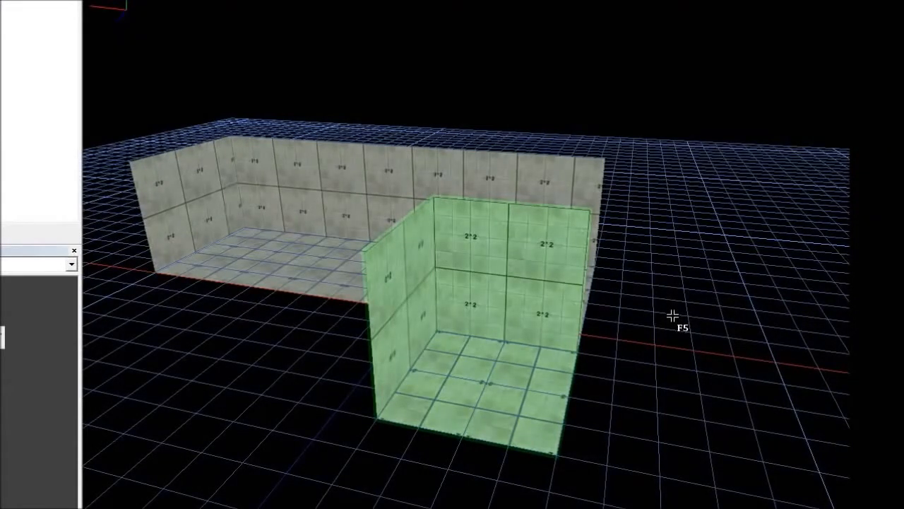
left_click(635, 311)
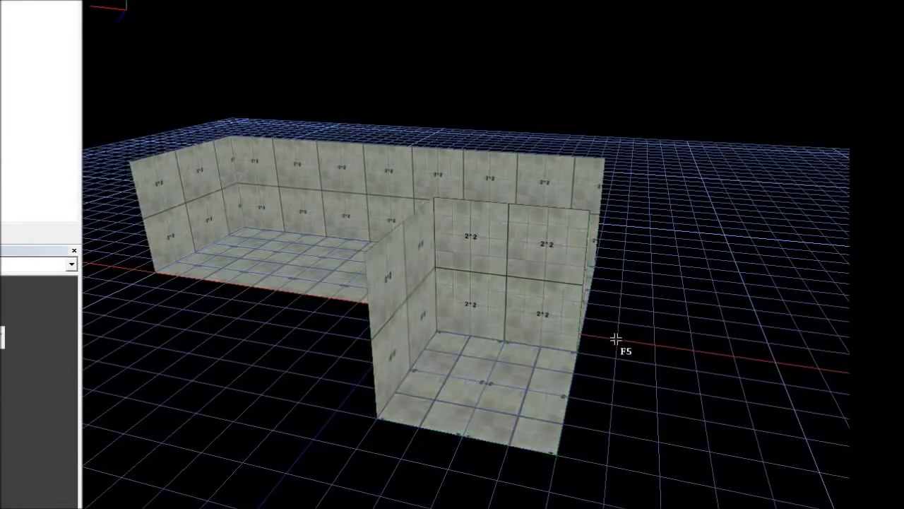
In Object mode, merge the passage mesh with the long room, opening the long room's wall where they meet.
key("shift+c")
left_click_drag(631, 307, 575, 215)
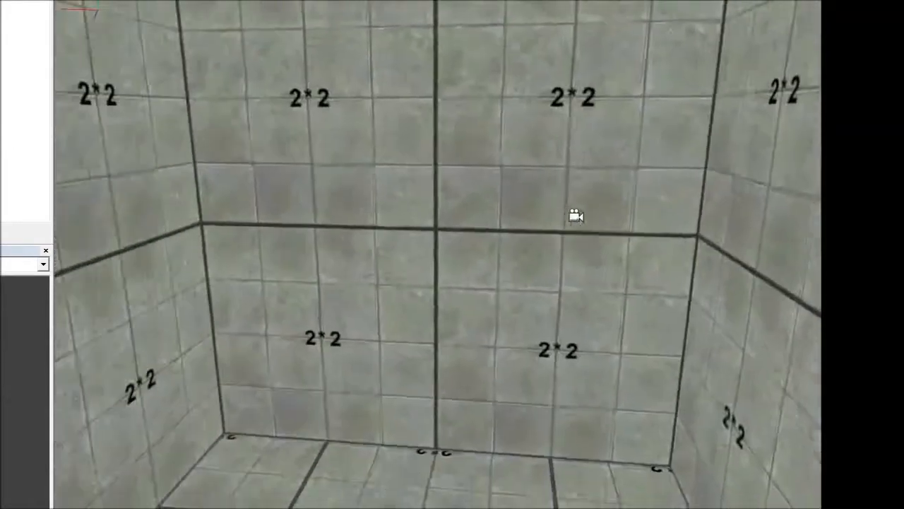
key("Escape")
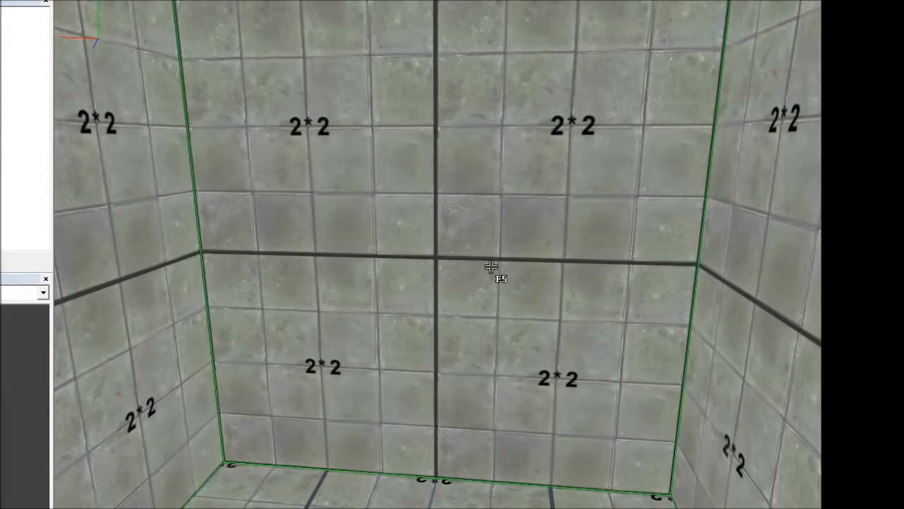
right_click_drag(481, 280, 506, 267)
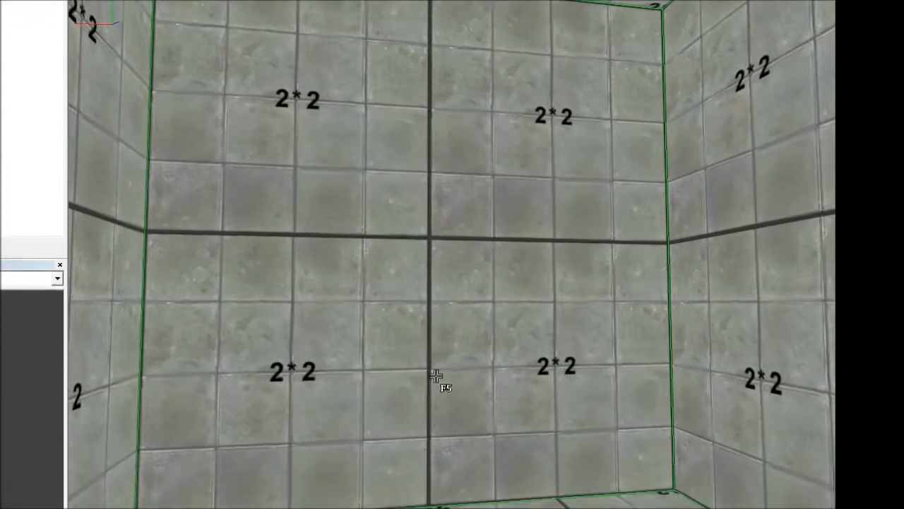
key("shift")
left_click_drag(403, 322, 499, 299, "shift")
left_click_drag(441, 299, 484, 376, "shift")
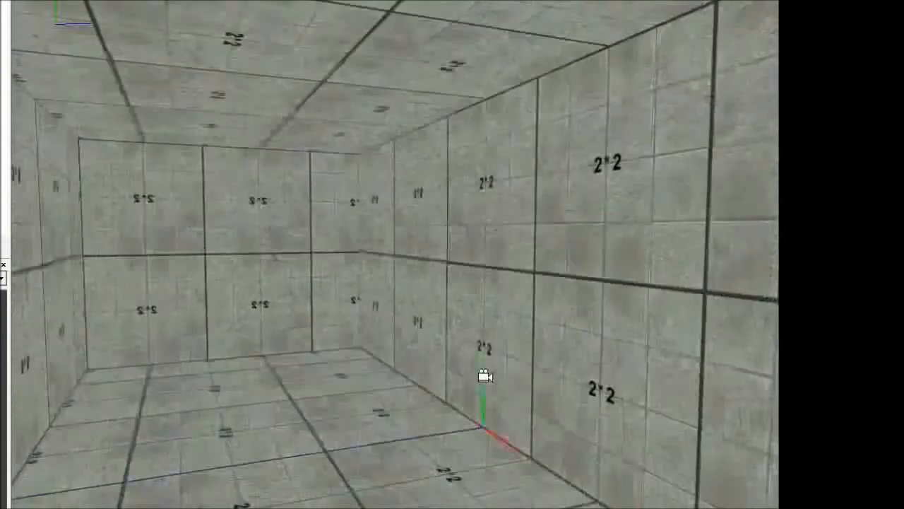
left_click(481, 367)
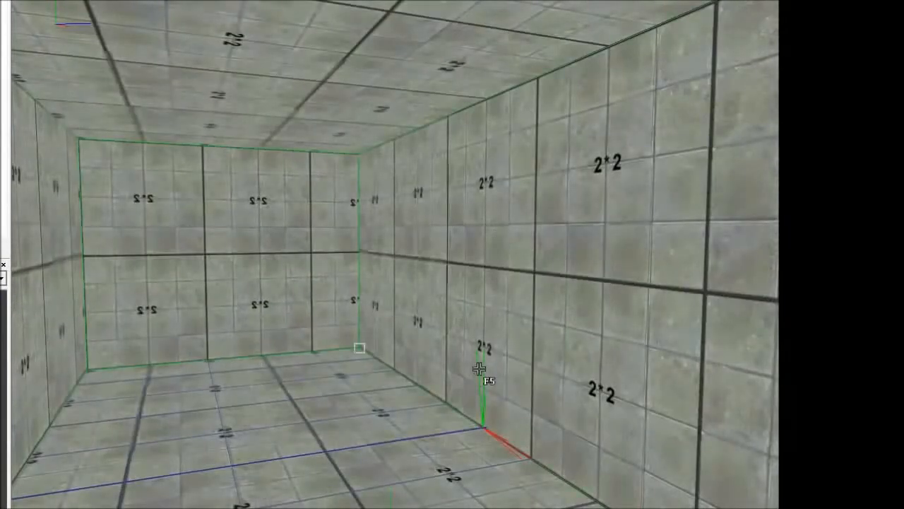
left_click(391, 237)
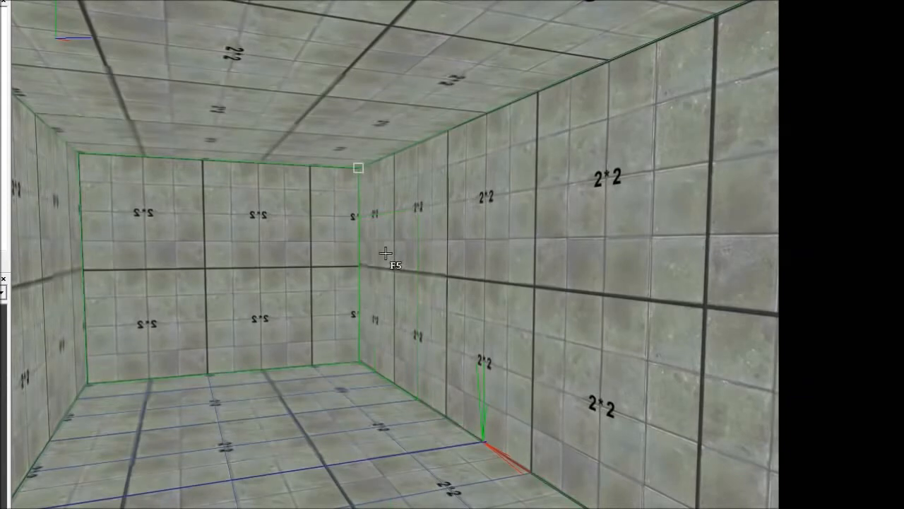
left_click(399, 244)
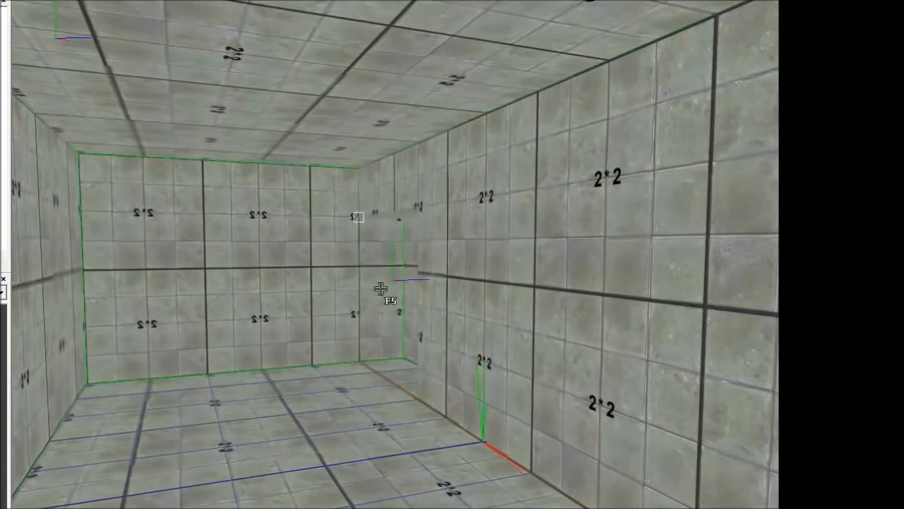
Merge the square room with the joined mesh, opening the wall at the far end of the passage.
left_click_drag(323, 310, 388, 296, "alt")
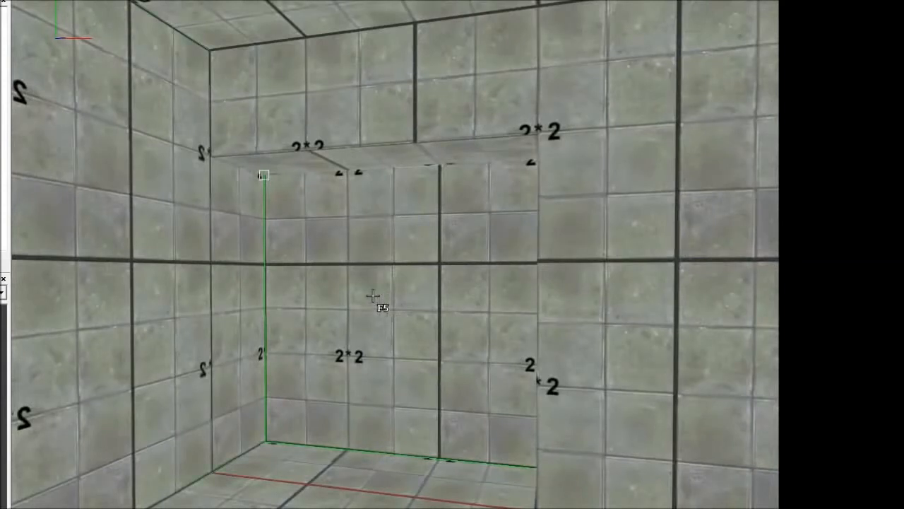
key("Delete")
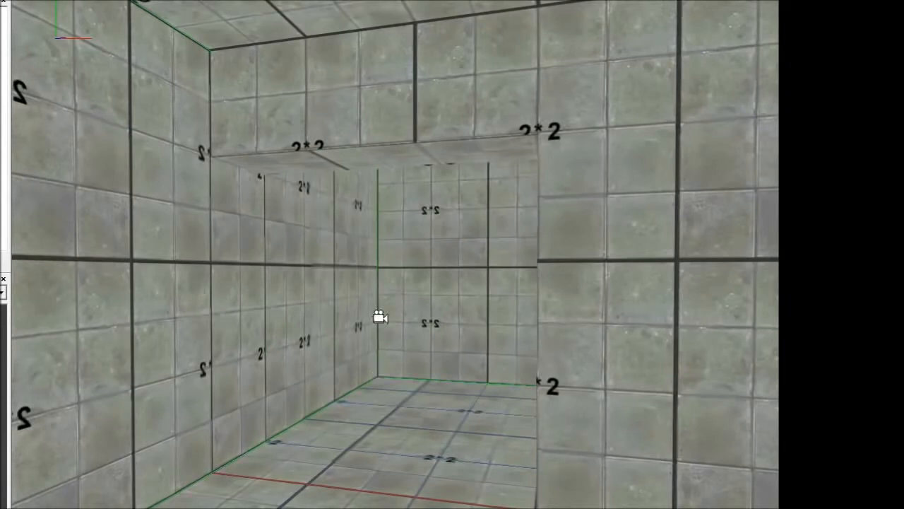
right_click_drag(388, 301, 233, 313, "alt")
right_click_drag(396, 335, 734, 363)
right_click_drag(601, 363, 575, 352)
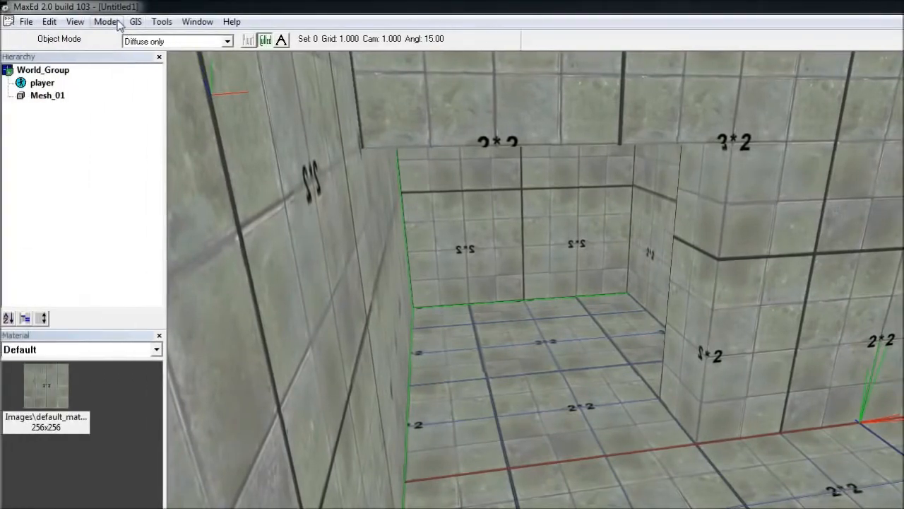
Align the grid with the long room's wall around the passage opening and set the grid size to 0.500.
left_click(90, 22)
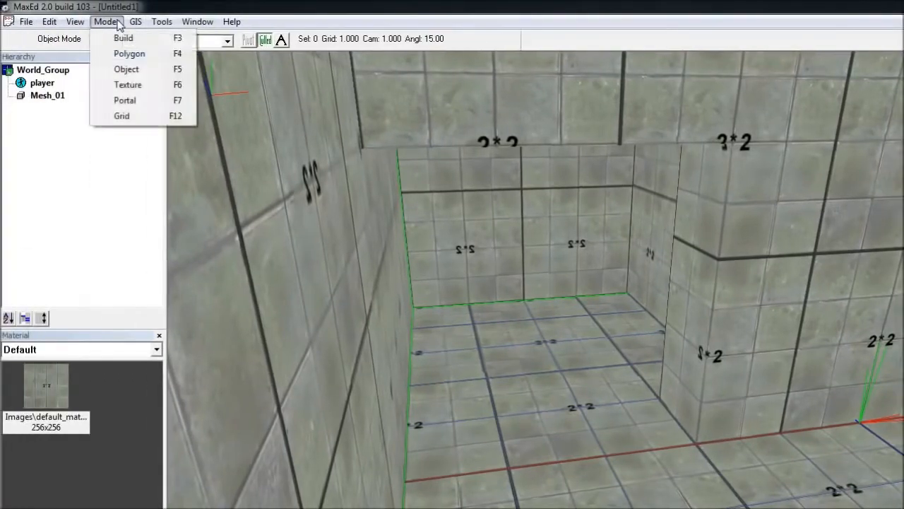
left_click(130, 104)
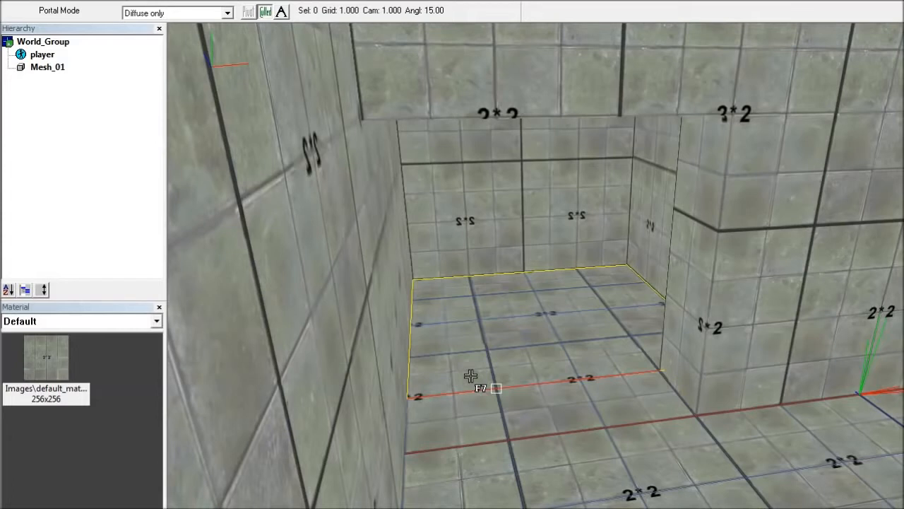
key("F4")
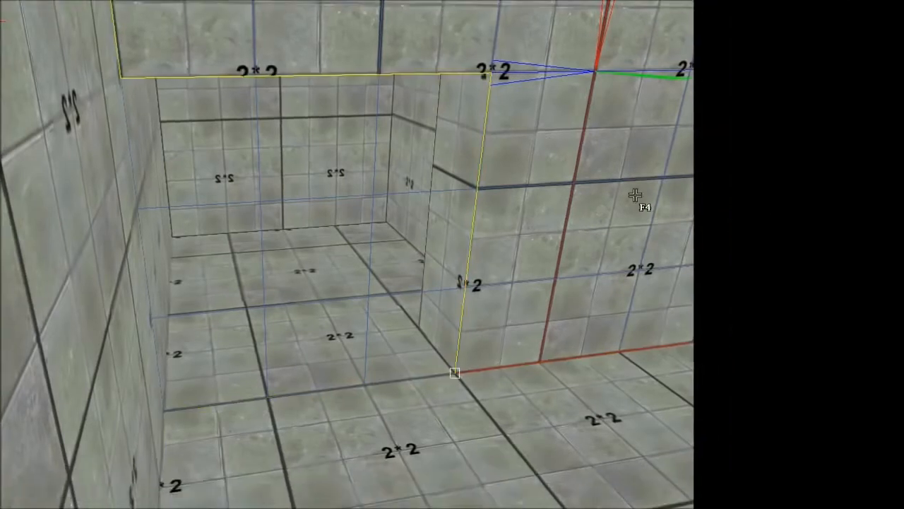
left_click(555, 130)
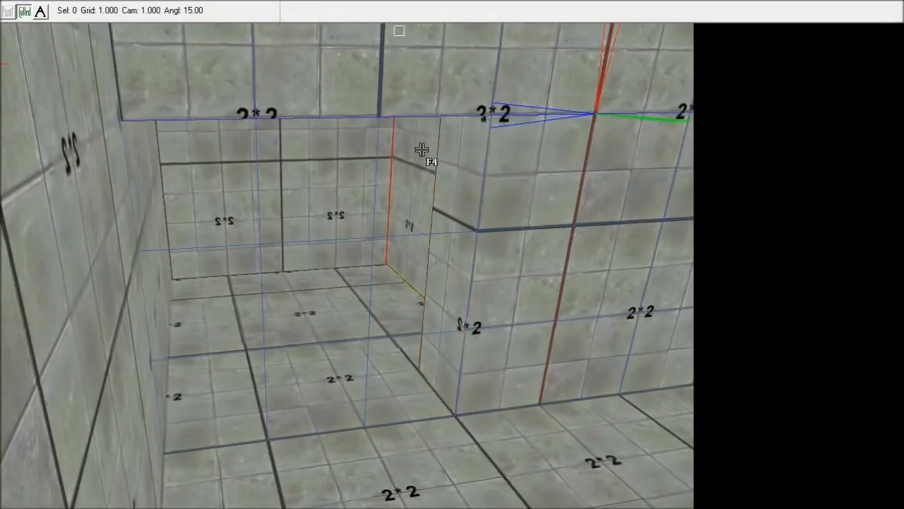
key("bracketleft")
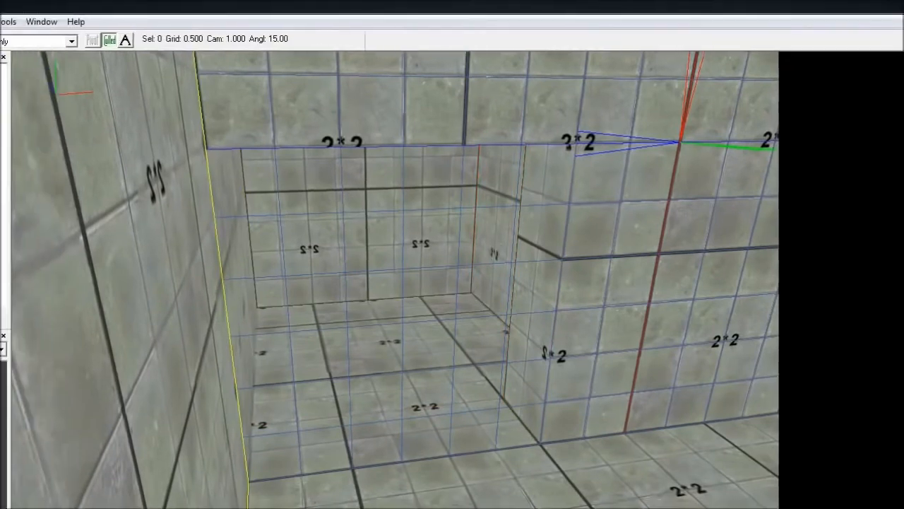
In Grid mode, shift the grid plane from the wall opening into the middle of the passage.
left_click(0, 0)
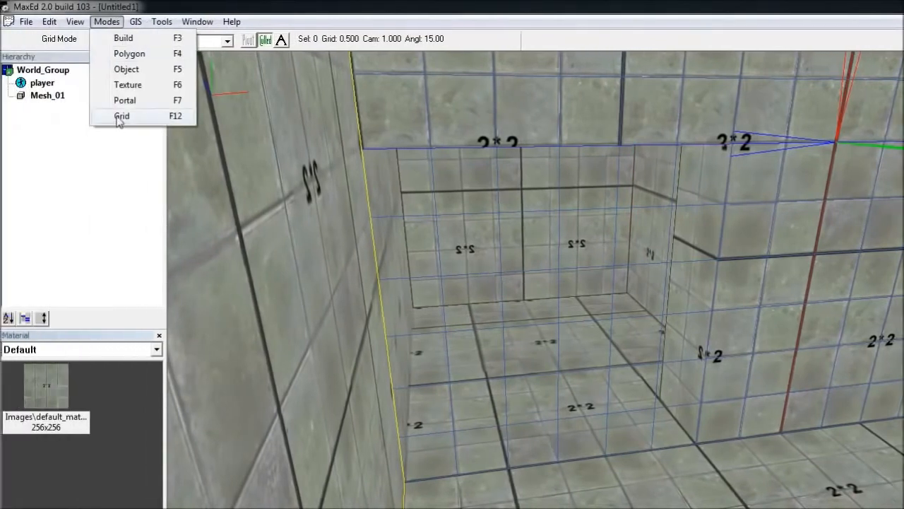
left_click(36, 115)
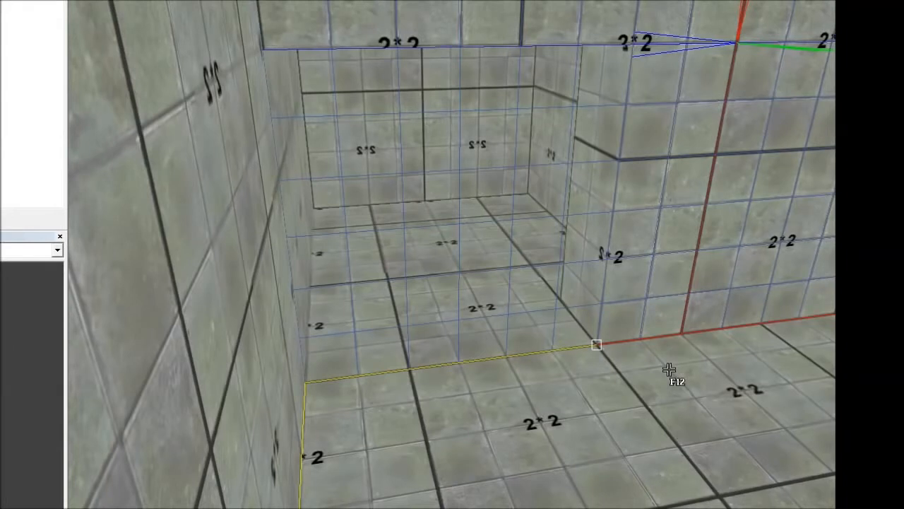
scroll(669, 370, "up", 1)
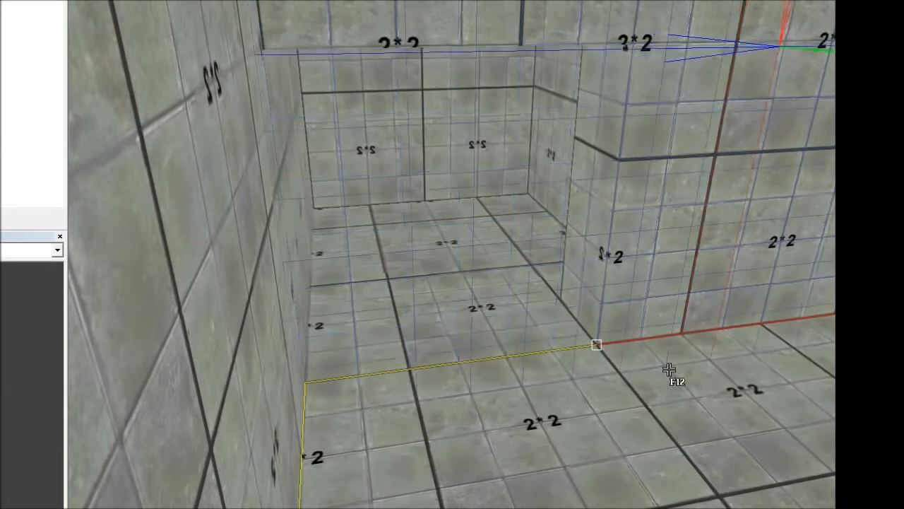
scroll(669, 369, "up", 1)
scroll(669, 370, "up", 1)
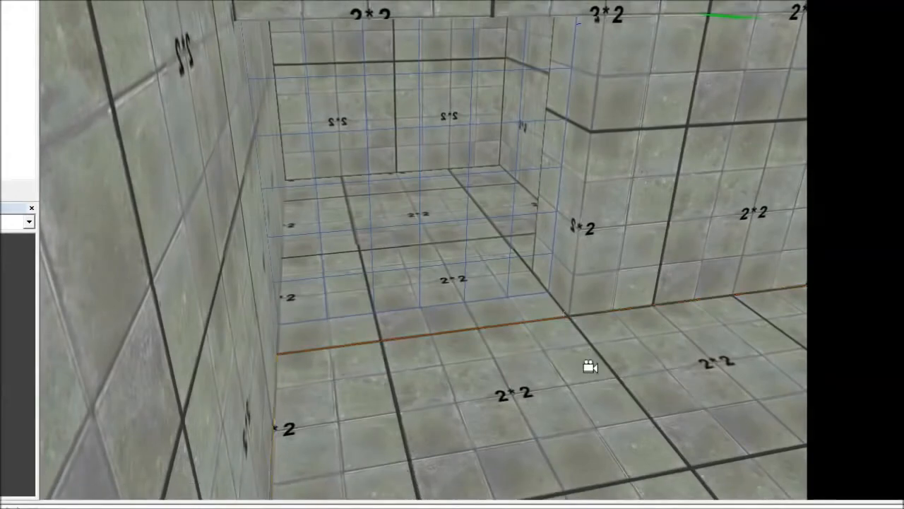
middle_click_drag(616, 258, 442, 202)
key("shift+s")
left_click(448, 207)
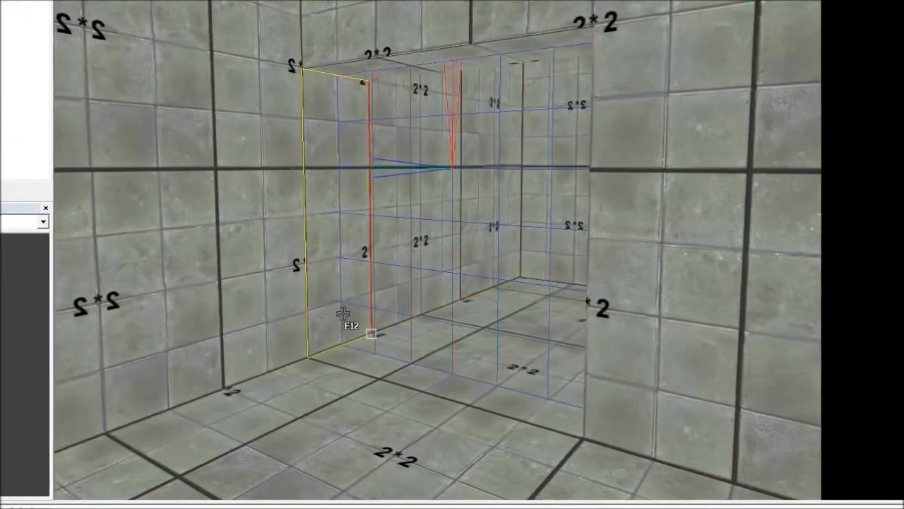
right_click_drag(330, 349, 453, 326)
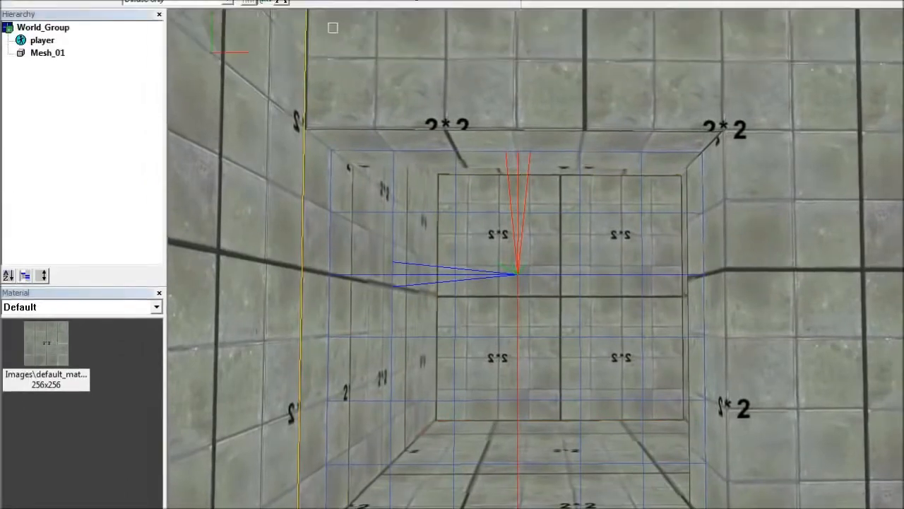
In Portal mode, outline a rectangular portal across the passage where the grid plane meets its walls, accepting a weld tolerance of 0.00050.
left_click(113, 23)
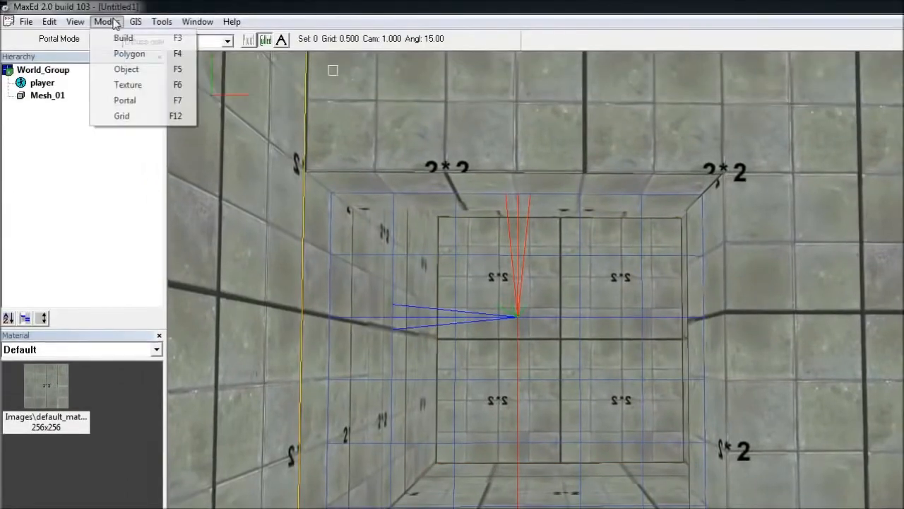
left_click(141, 101)
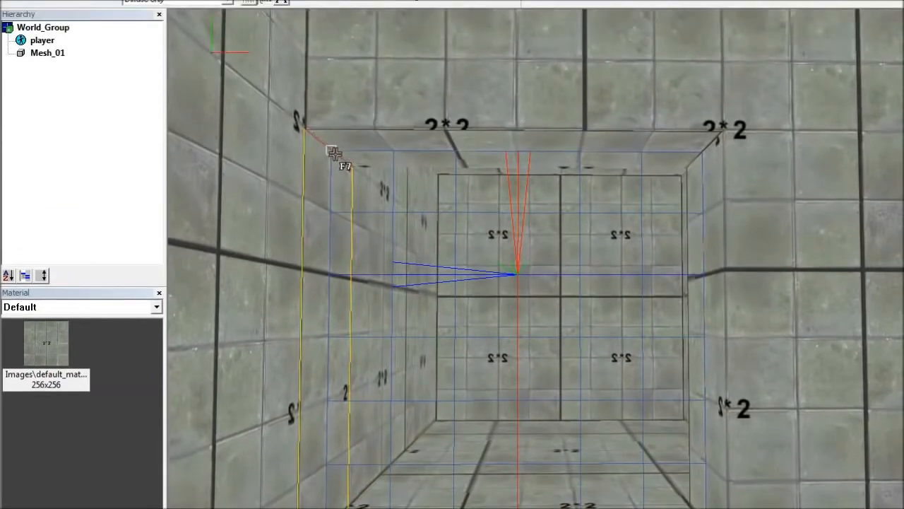
left_click(334, 152)
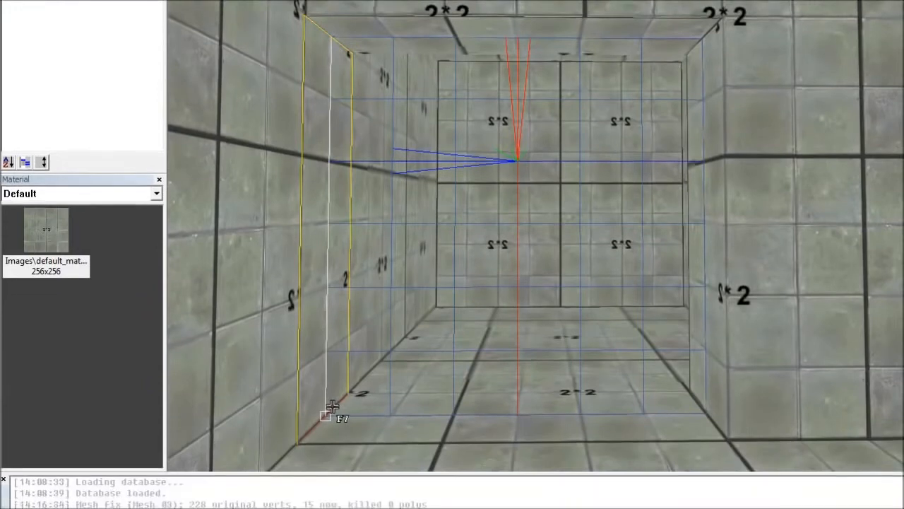
left_click(327, 414)
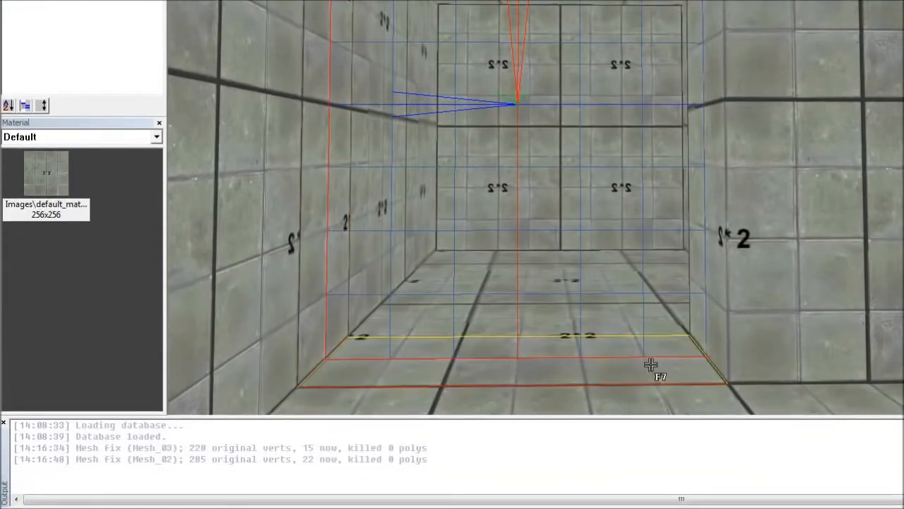
left_click(702, 357)
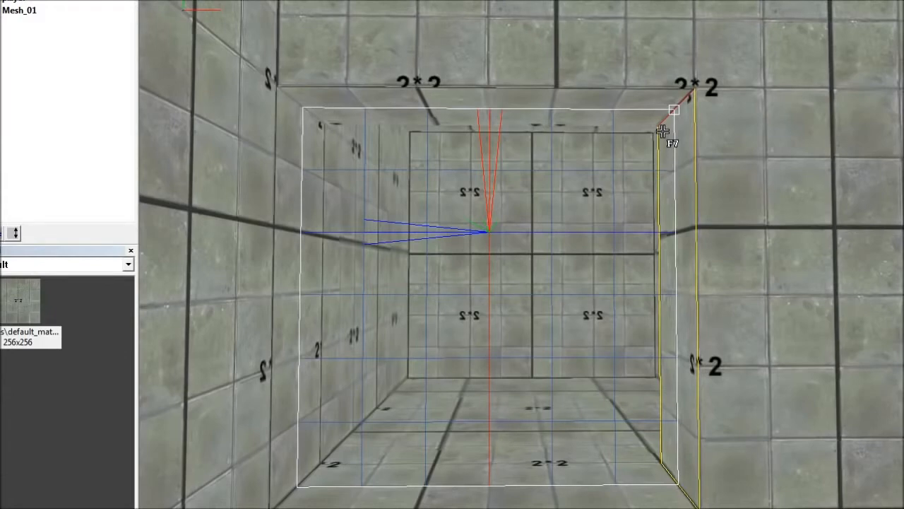
key("w")
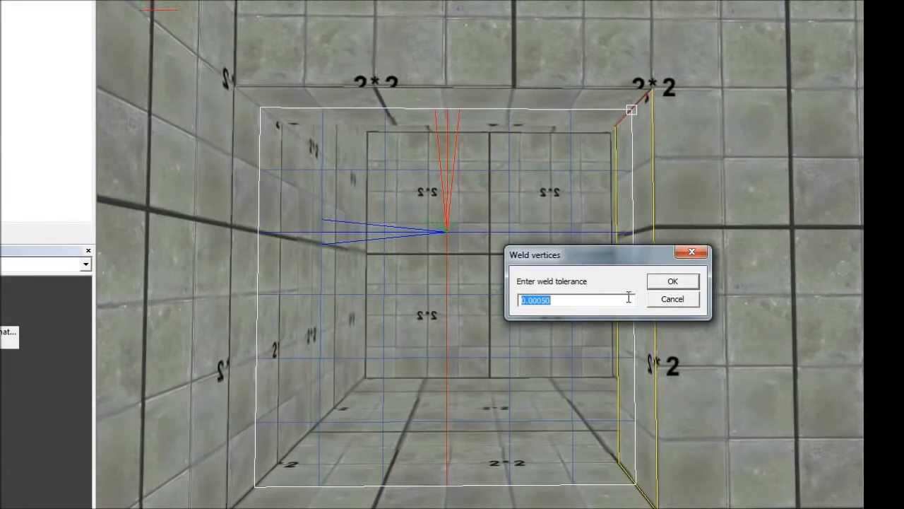
left_click(667, 287)
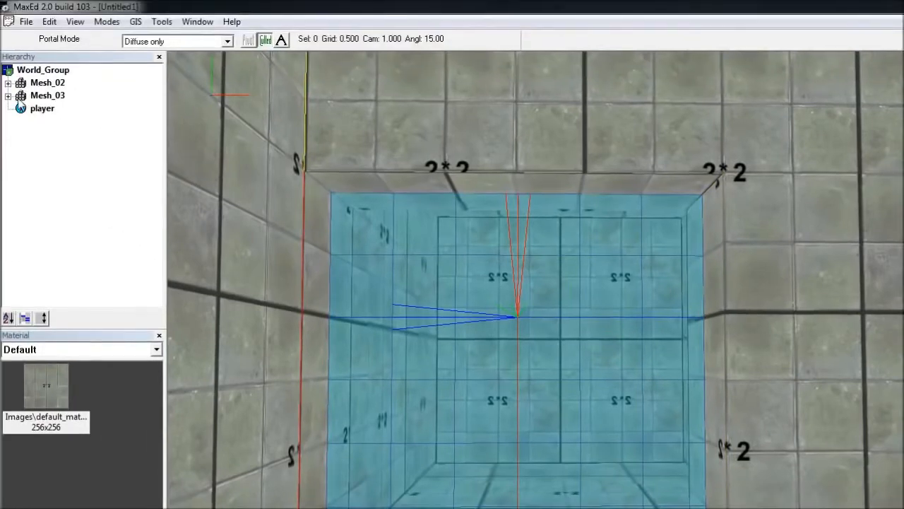
Examine the separated meshes Mesh_02 and Mesh_03 in the hierarchy, expanding each one and selecting its portal.
left_click(35, 84)
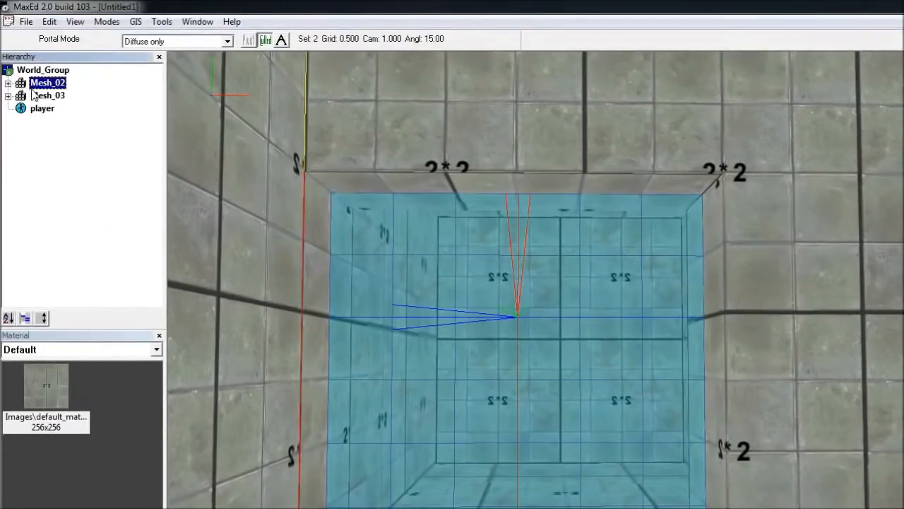
left_click(36, 95)
left_click(8, 95)
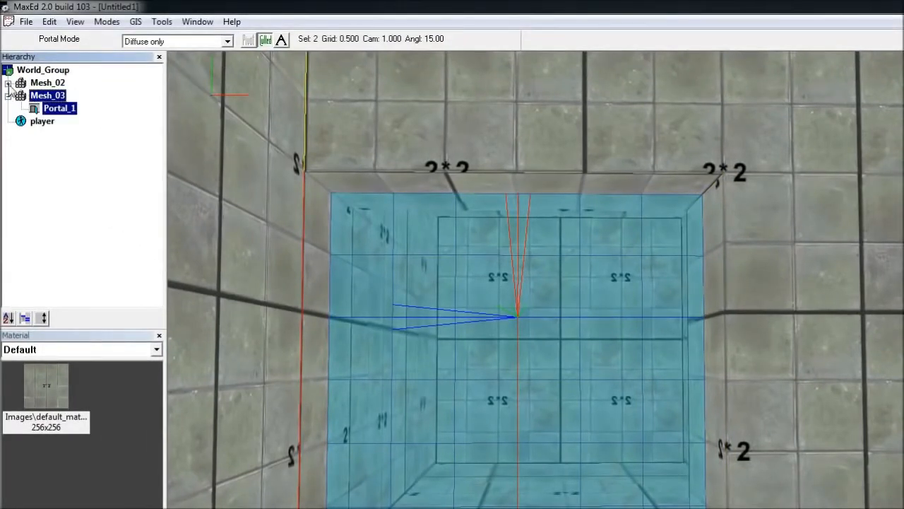
left_click(7, 83)
left_click(59, 95)
left_click(58, 121)
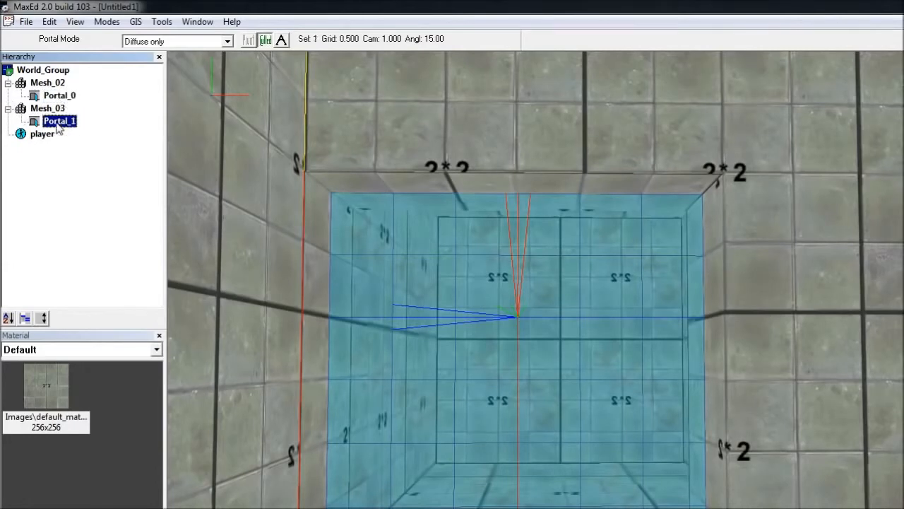
left_click(322, 247)
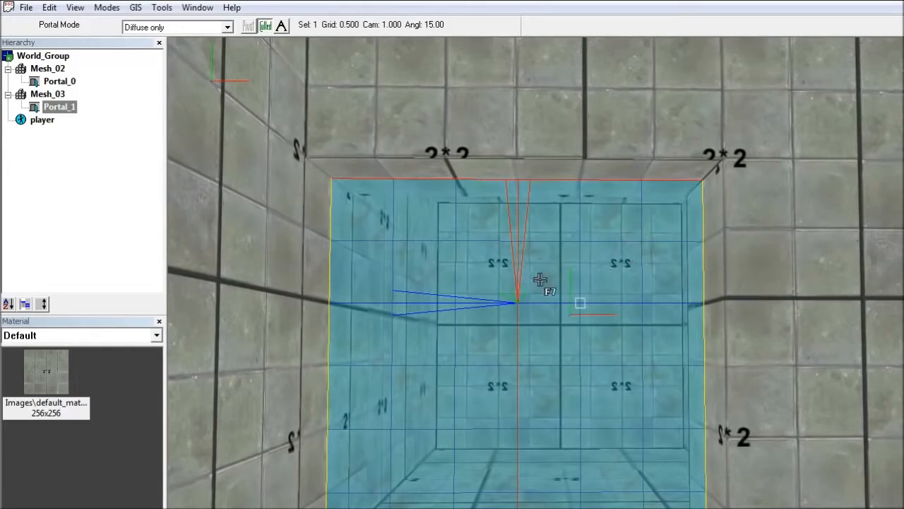
Align the grid with the room's floor in front of the portal and switch to Build mode.
right_click_drag(527, 281, 778, 410)
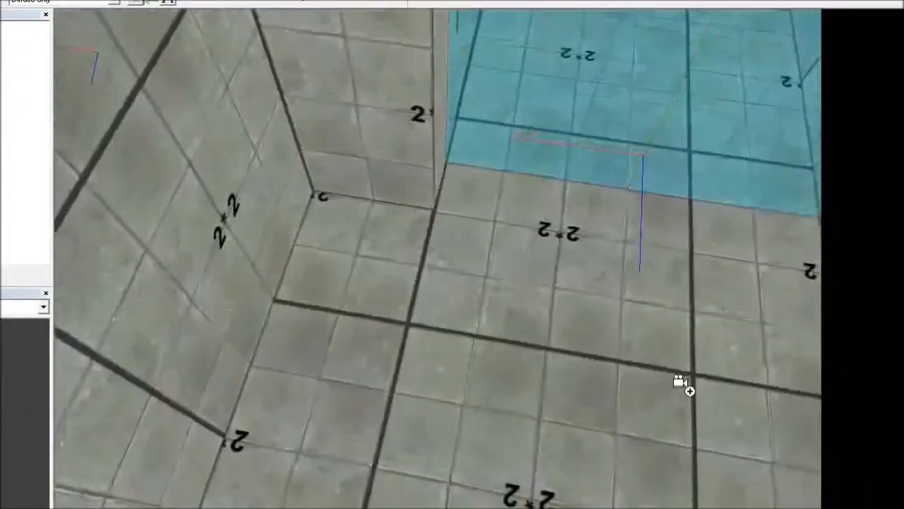
right_click_drag(680, 384, 683, 372)
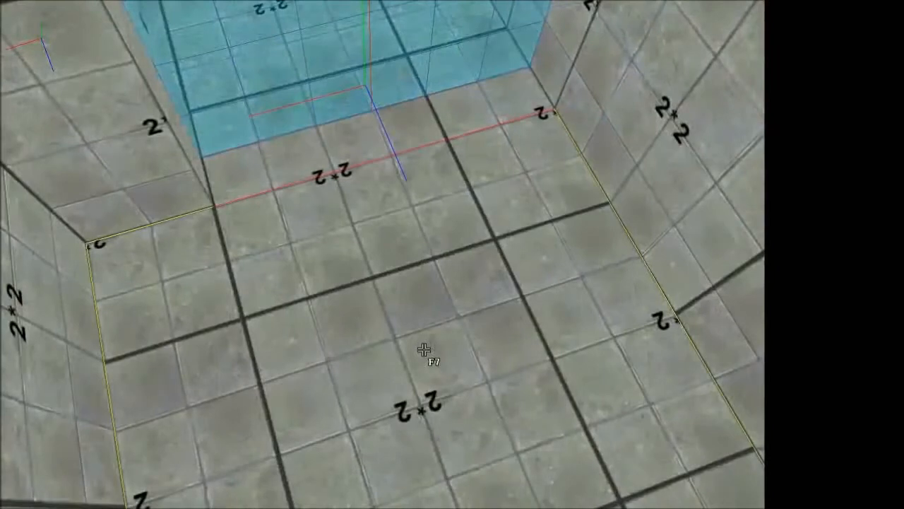
key("F12")
left_click(424, 350)
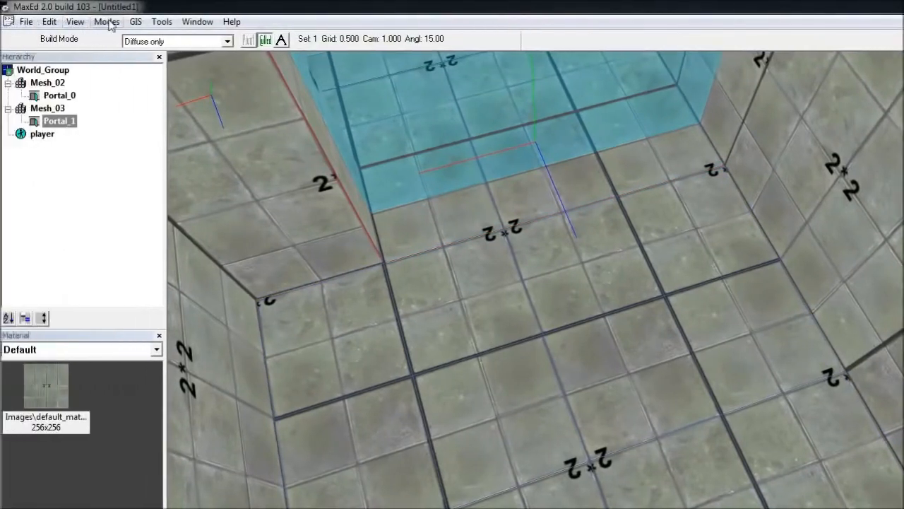
left_click(36, 21)
left_click(126, 38)
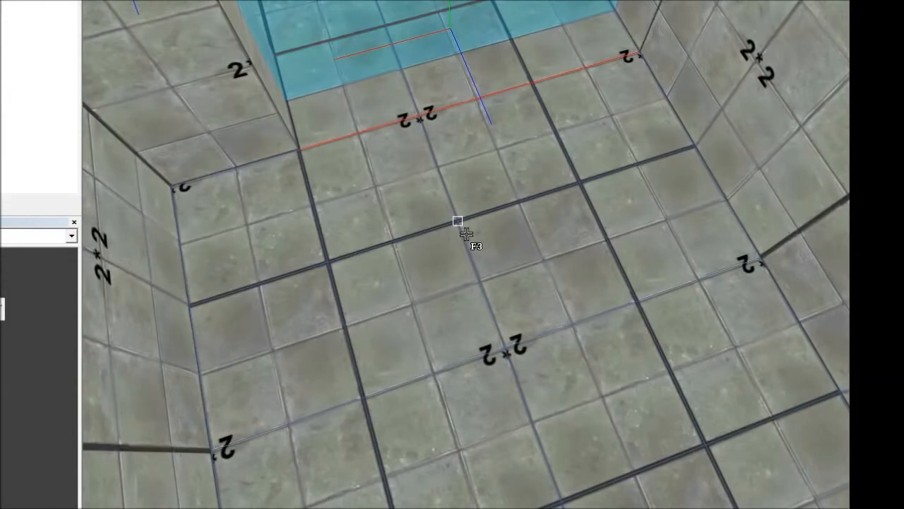
Create a new Jumppoint entity on the floor grid in front of the passage opening.
left_click(466, 234)
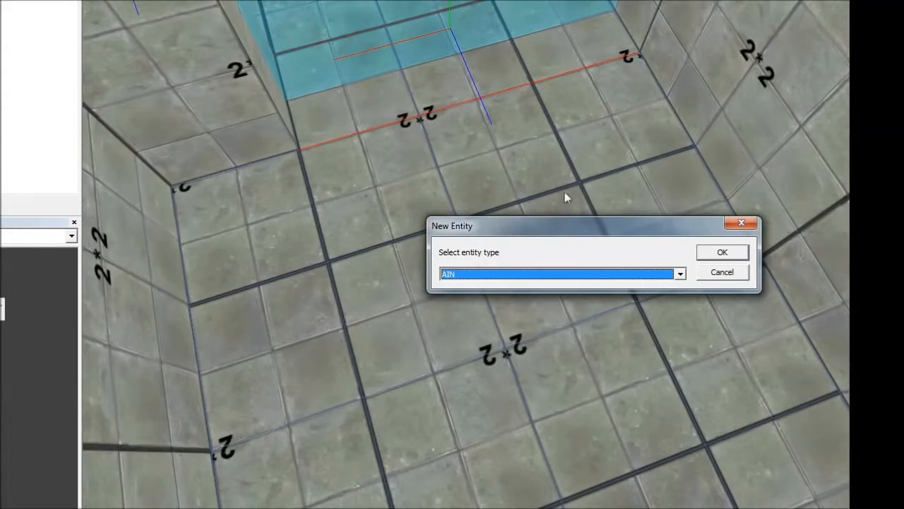
left_click(563, 274)
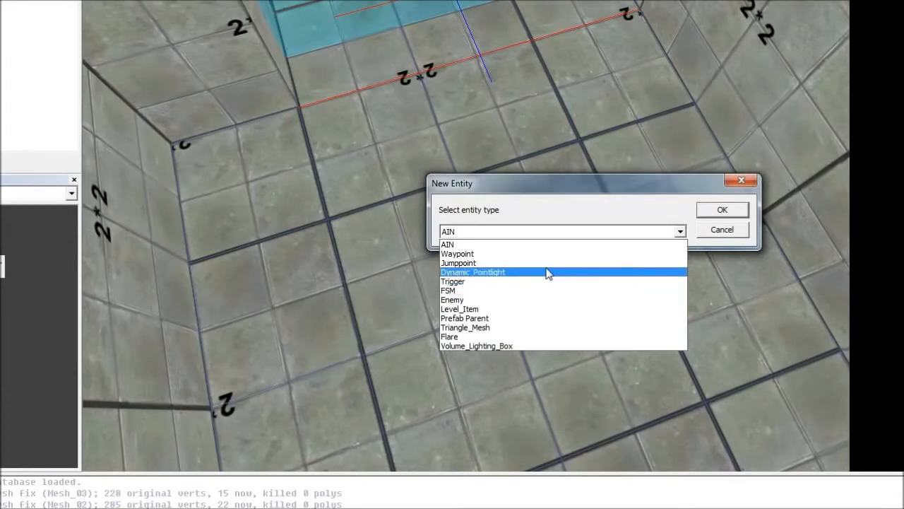
left_click(499, 263)
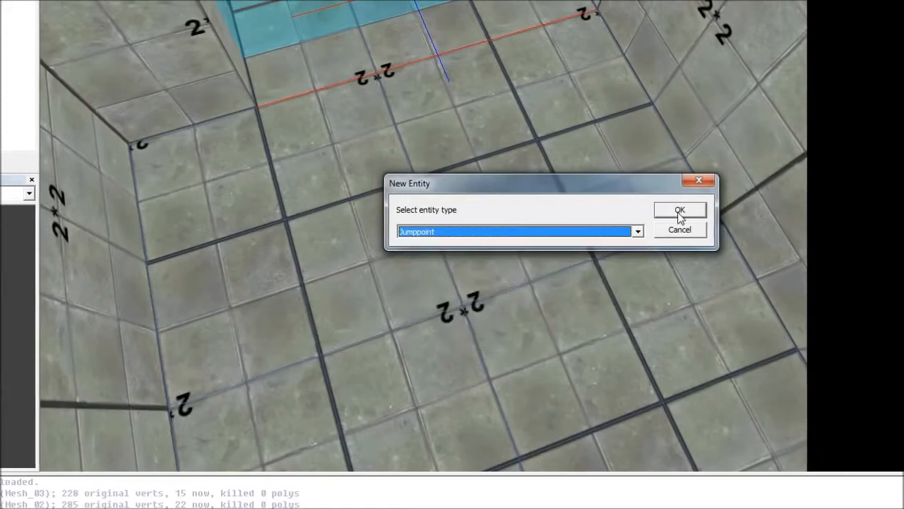
left_click(678, 212)
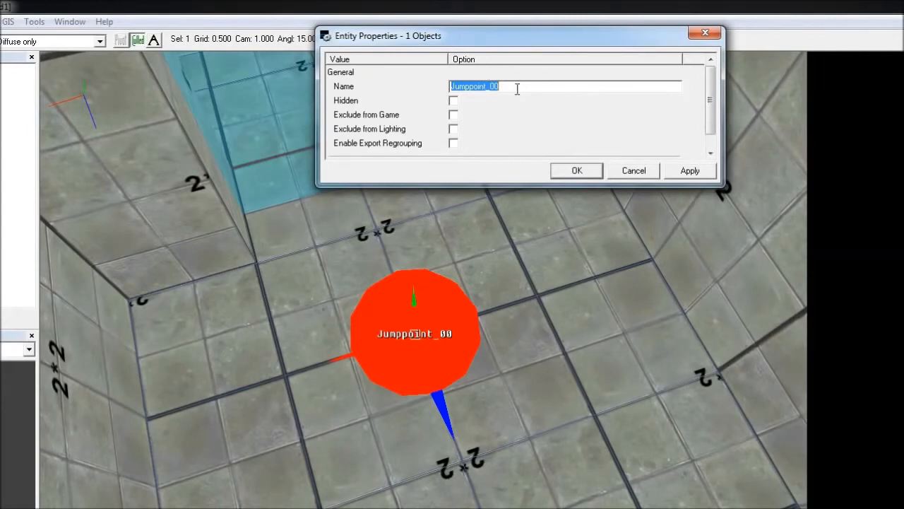
Rename the jumppoint entity to Spawnpoint in its properties and apply the change.
left_click_drag(508, 89, 370, 79)
type("Spawn")
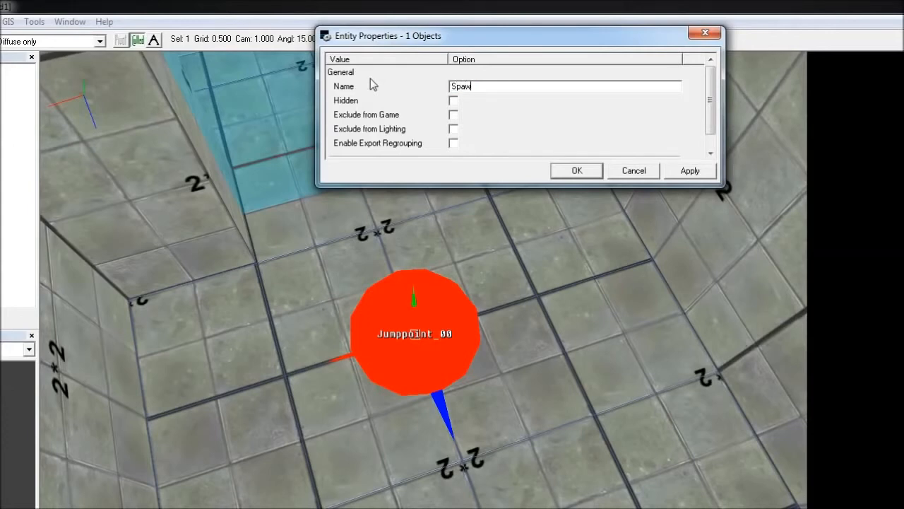
type("point")
left_click(689, 171)
left_click(574, 171)
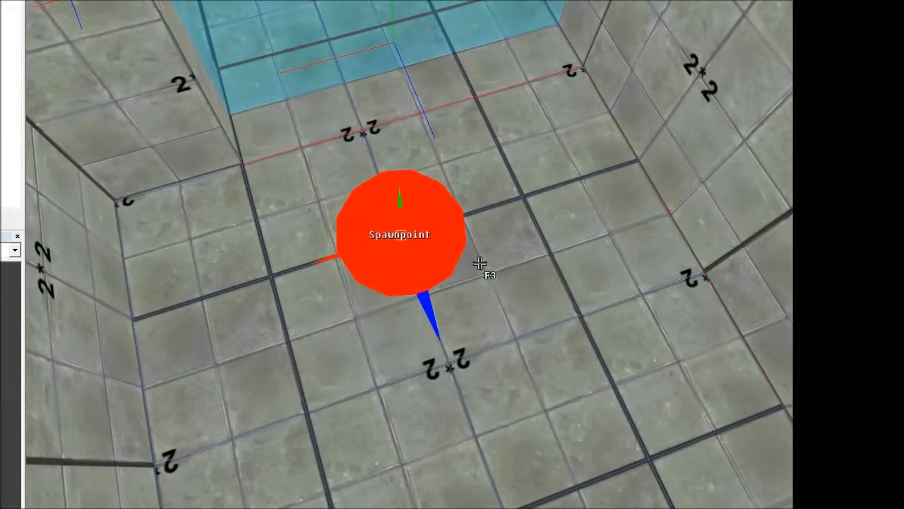
key("space")
left_click_drag(331, 202, 625, 285)
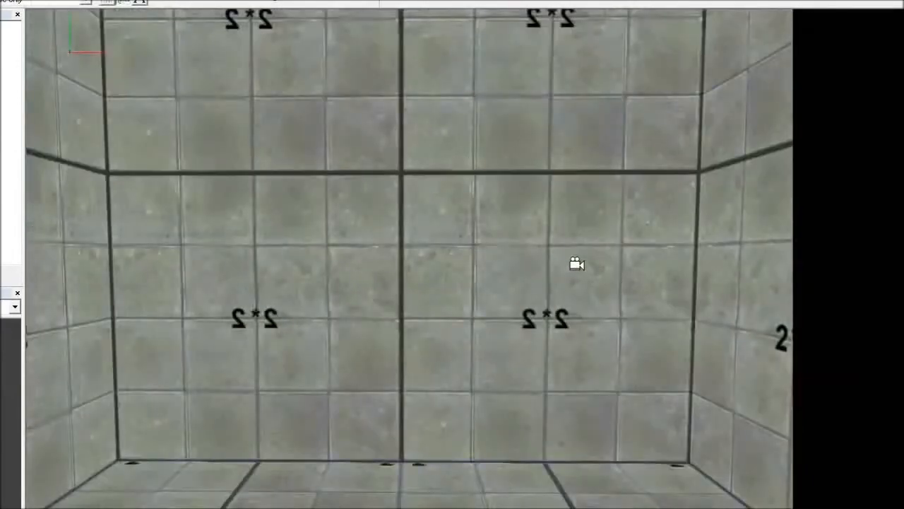
key("F3")
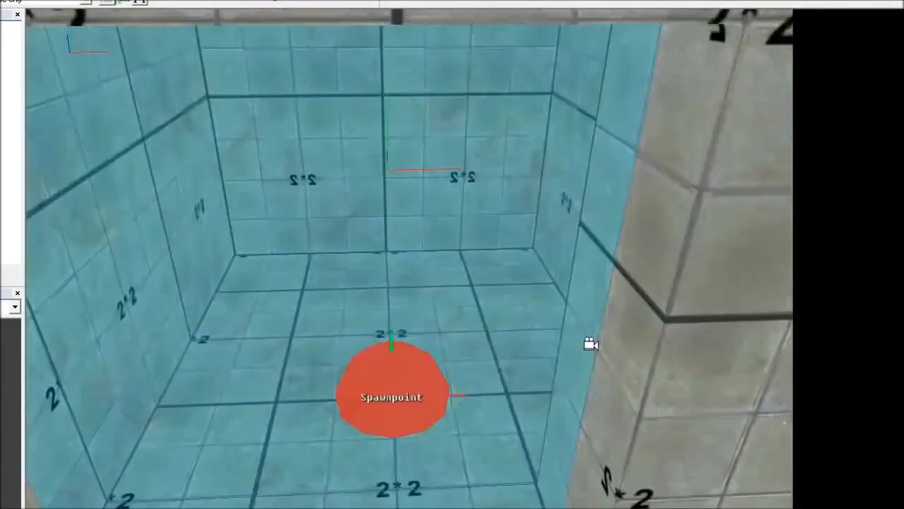
left_click_drag(591, 344, 28, 236)
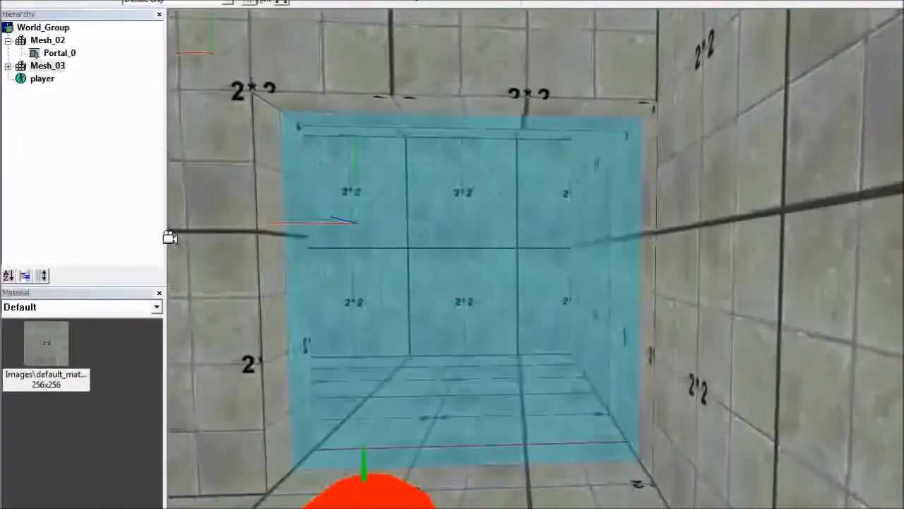
left_click_drag(273, 264, 297, 334)
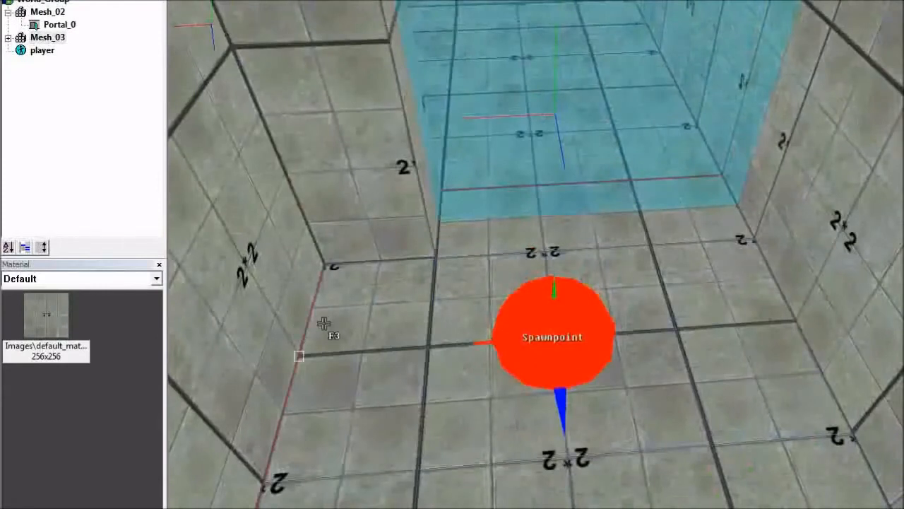
In Object mode, select the Spawnpoint and rotate it 90 degrees around the Y-axis twice so its blue axis points toward the portal.
left_click(565, 320)
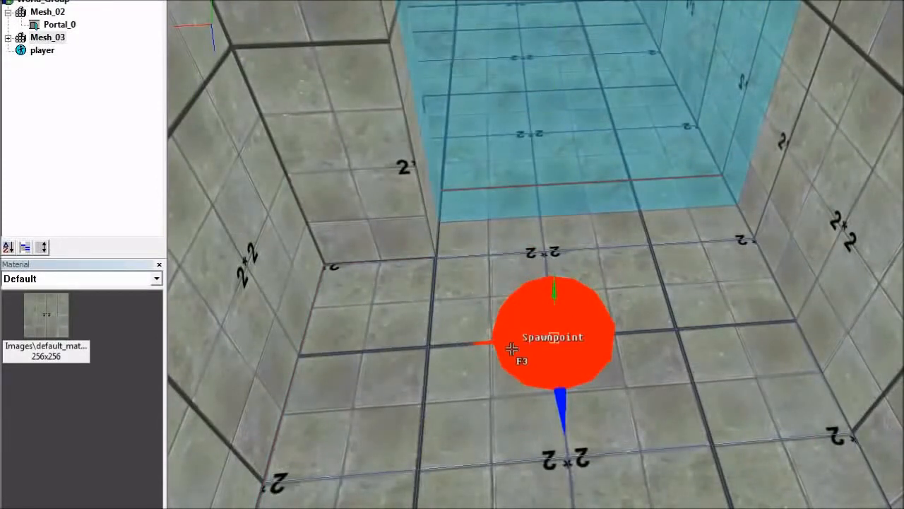
left_click(512, 349)
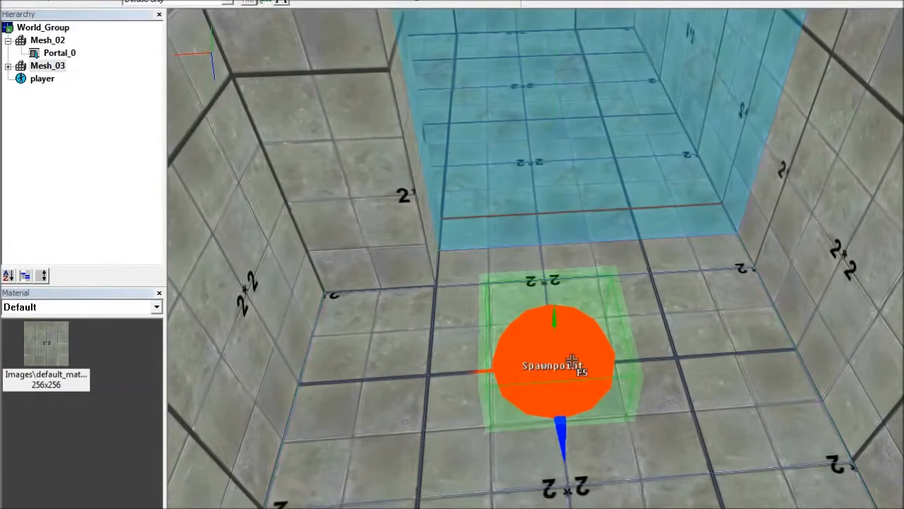
right_click(549, 371)
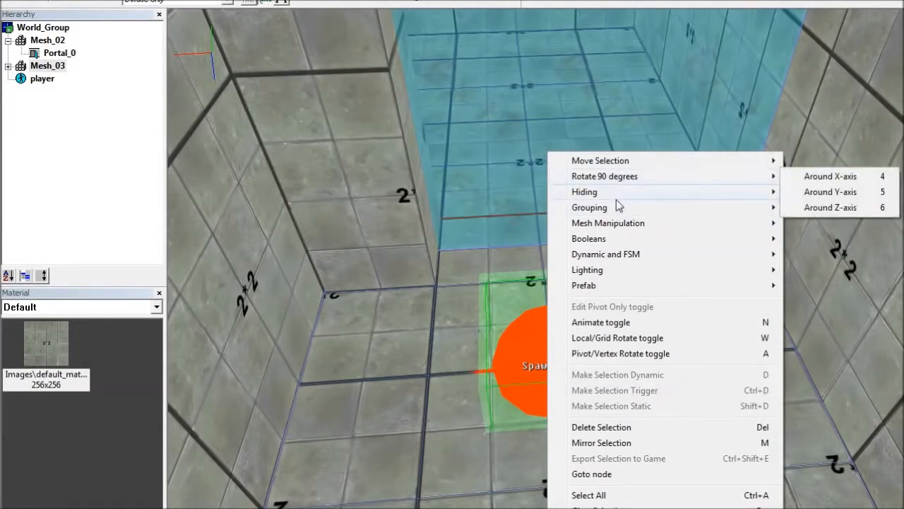
mouse_move(640, 182)
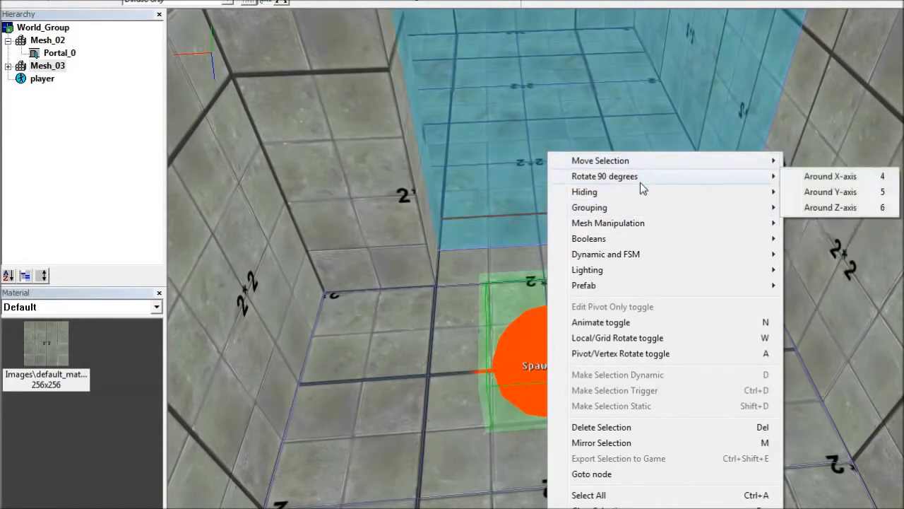
mouse_move(653, 200)
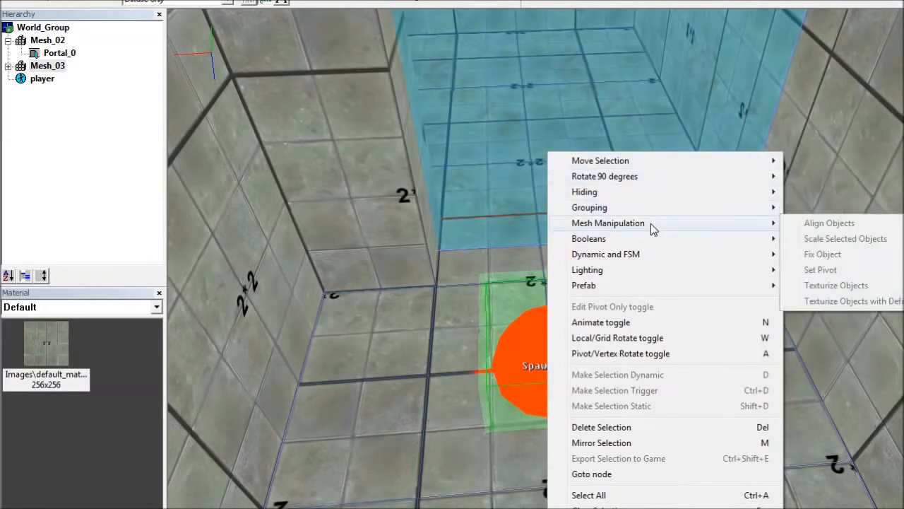
mouse_move(627, 240)
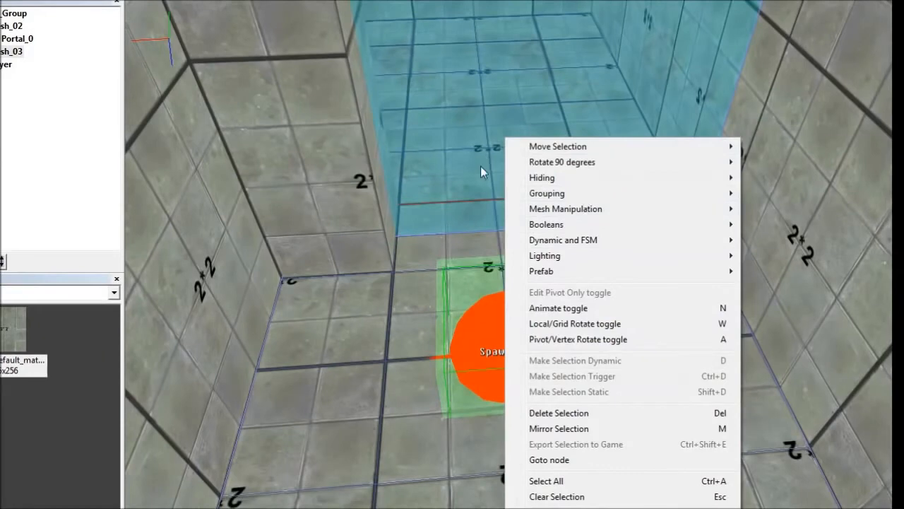
mouse_move(558, 165)
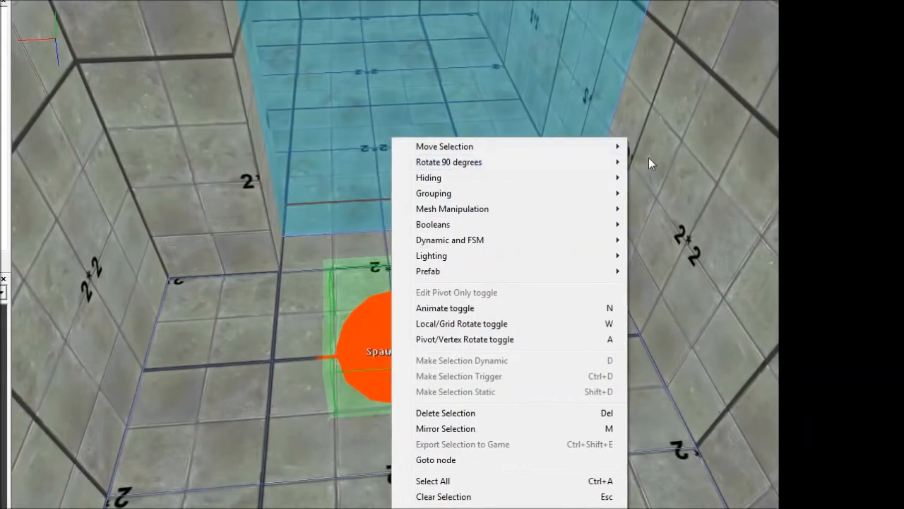
mouse_move(611, 164)
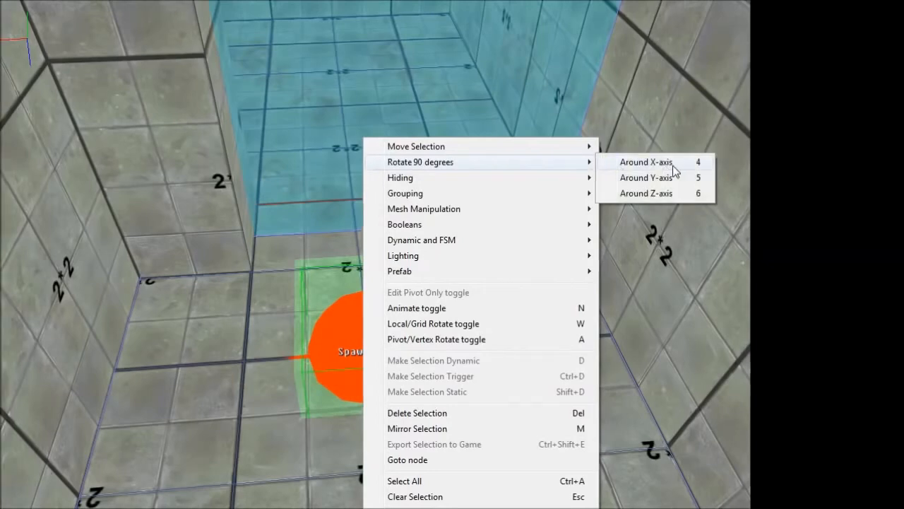
left_click(697, 177)
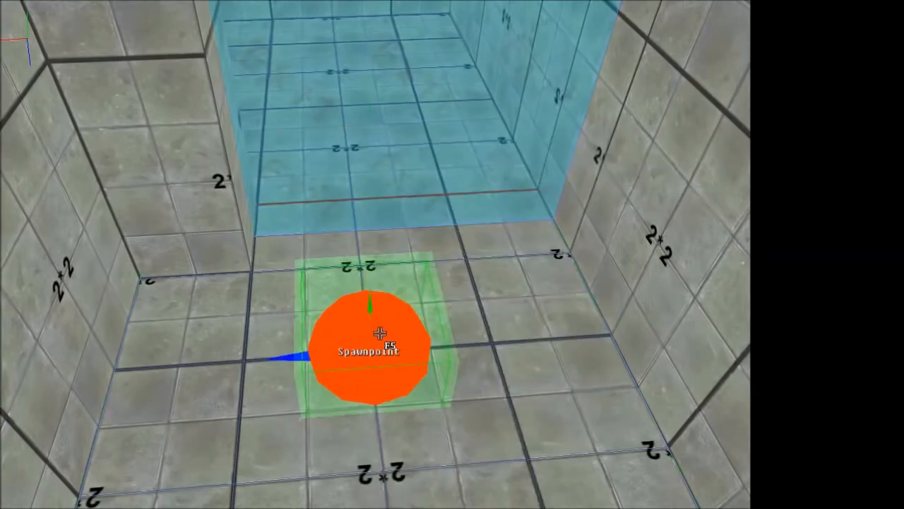
right_click(375, 311)
mouse_move(543, 171)
left_click(656, 177)
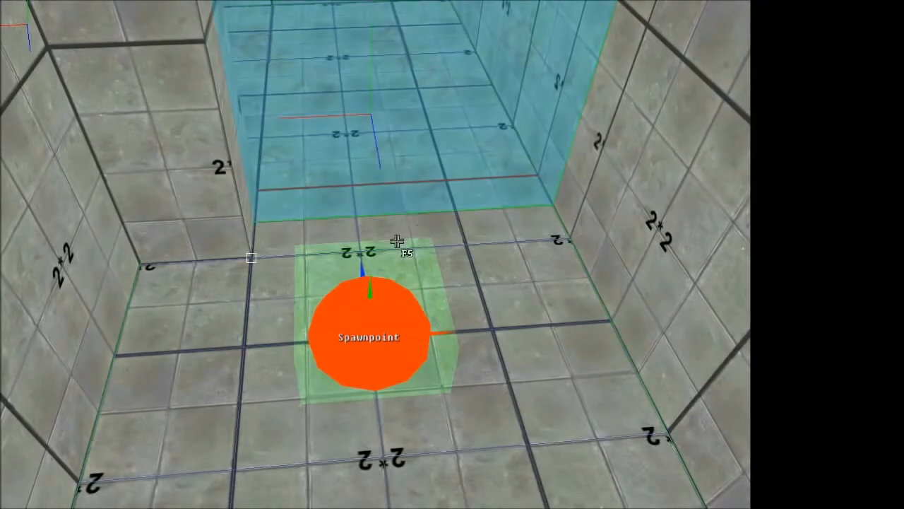
Expand the hierarchy and rename Mesh_03, the room mesh containing the Spawnpoint, as Spawn.
right_click_drag(401, 225, 623, 233)
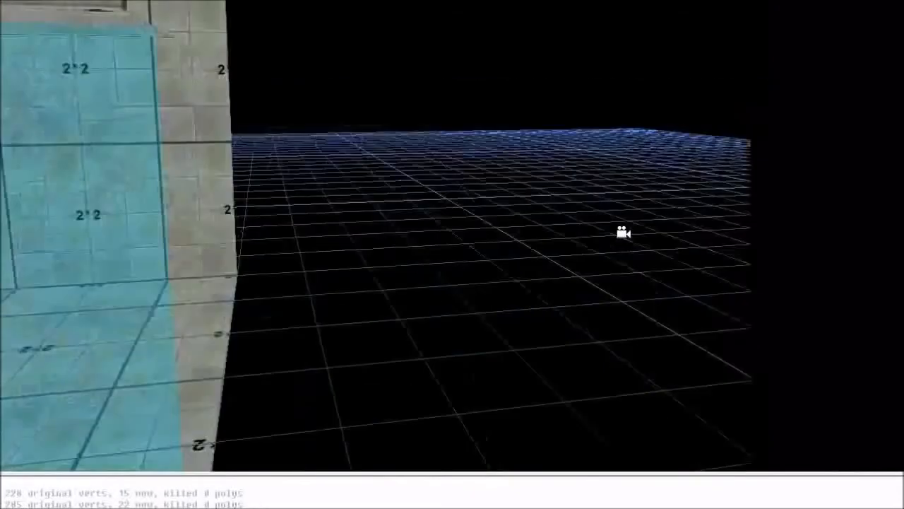
right_click_drag(436, 237, 344, 271)
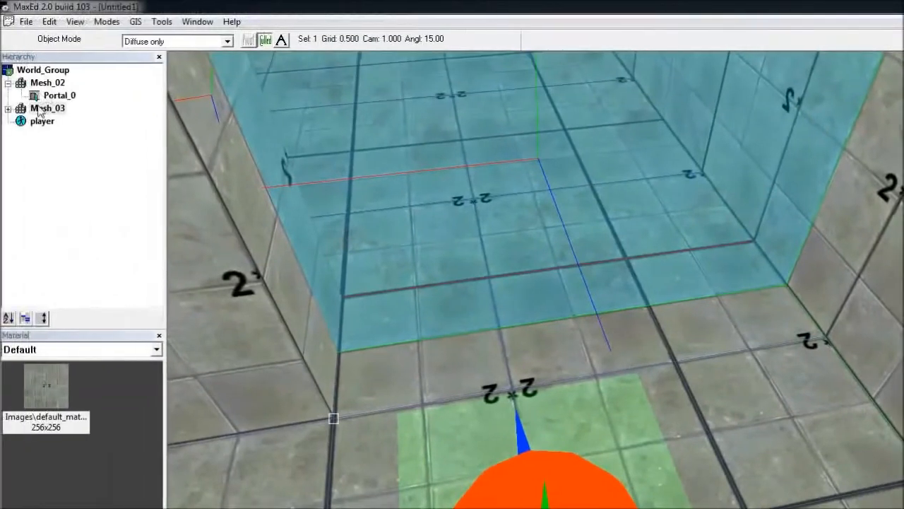
left_click(11, 97)
left_click(8, 109)
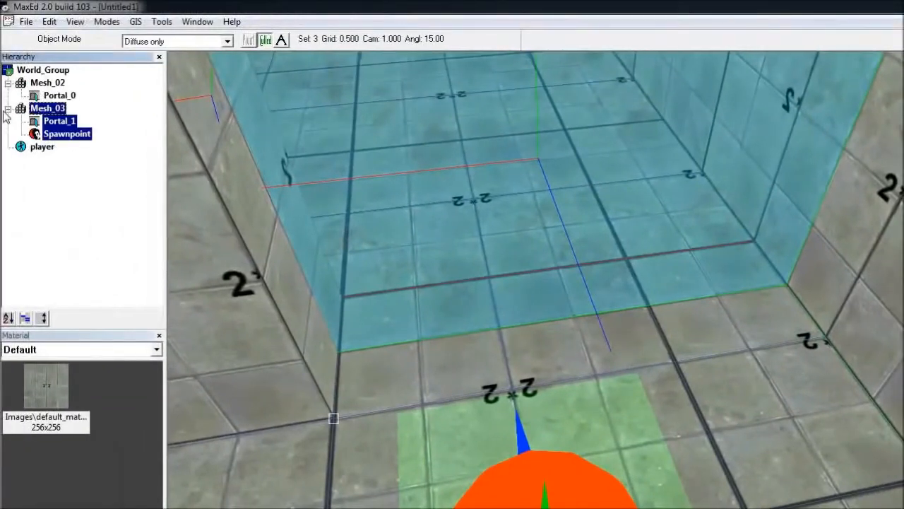
left_click(61, 136)
left_click(61, 121)
left_click(62, 136)
left_click(66, 120)
left_click(46, 110)
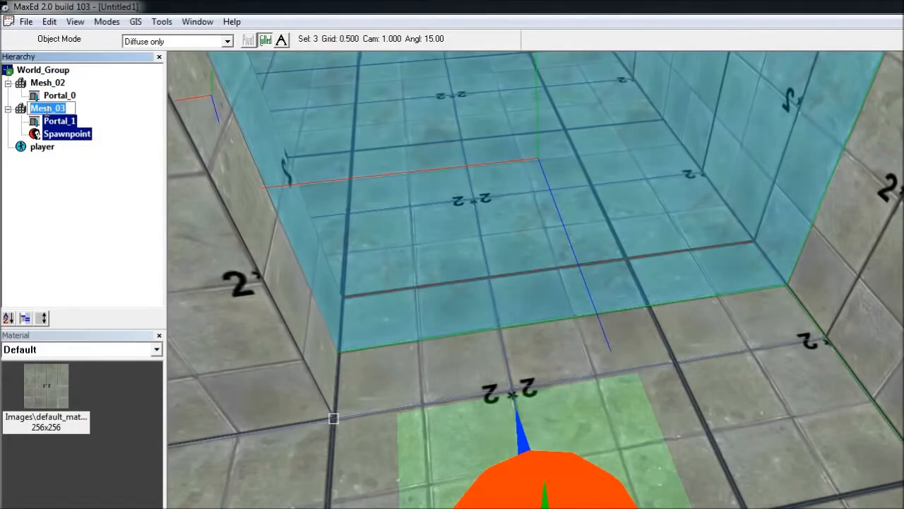
type("Spawn")
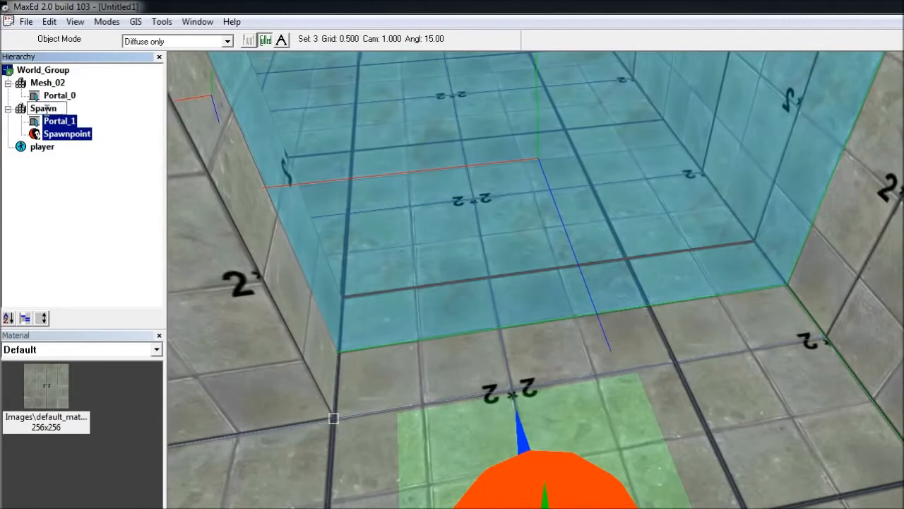
key("Escape")
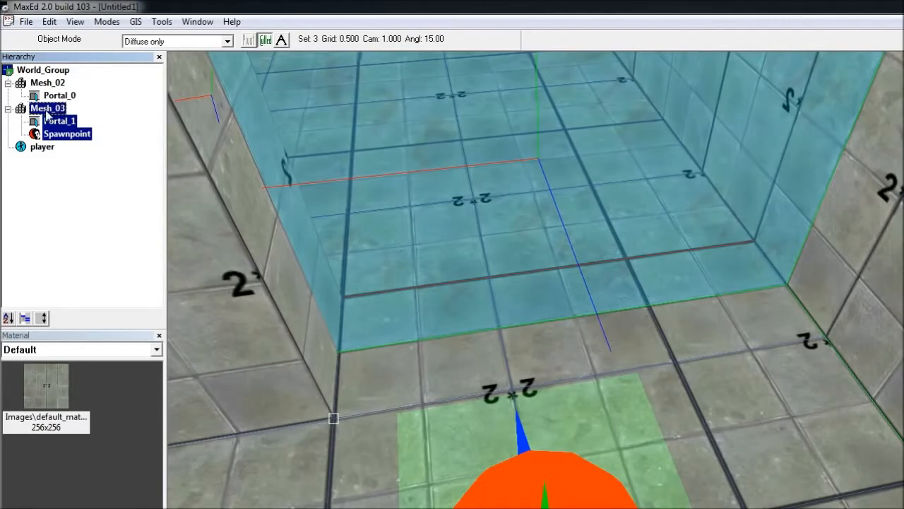
Rename the other room's mesh, Mesh_02, as random and select its portal Portal_0.
left_click(59, 84)
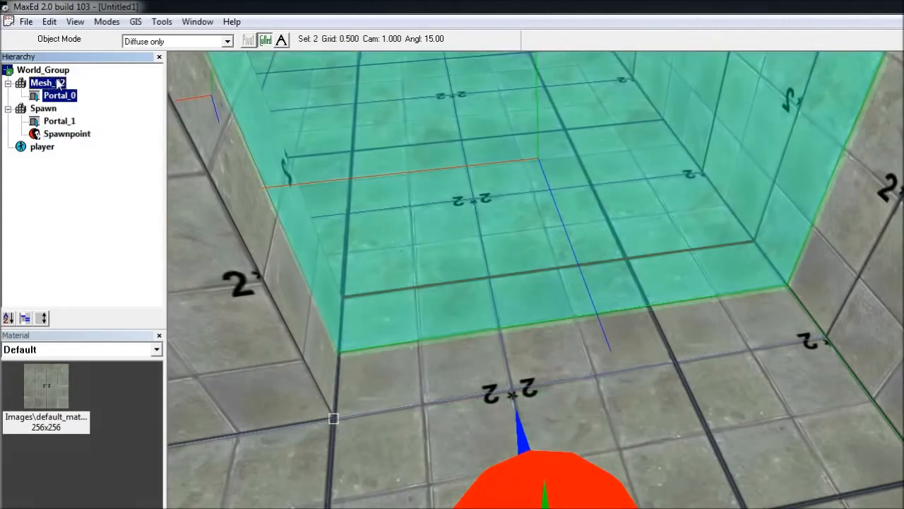
left_click(60, 83)
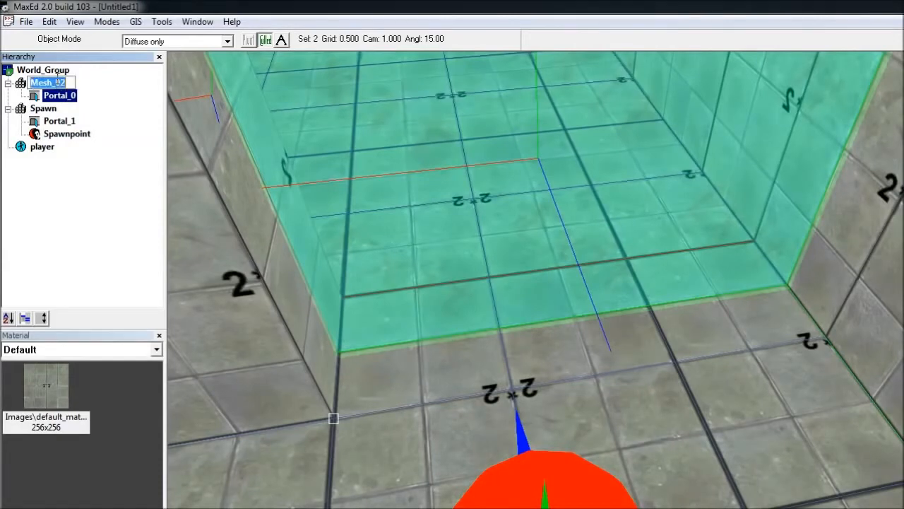
type("random")
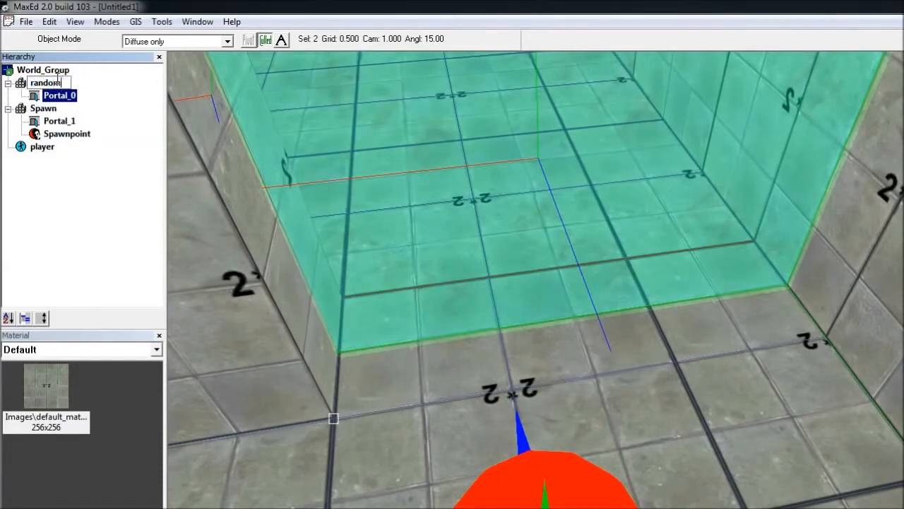
key("Escape")
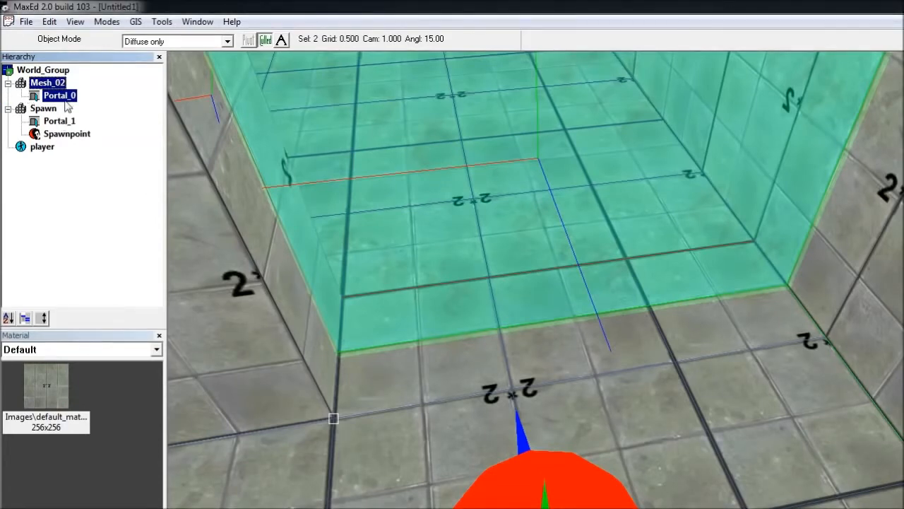
left_click(64, 99)
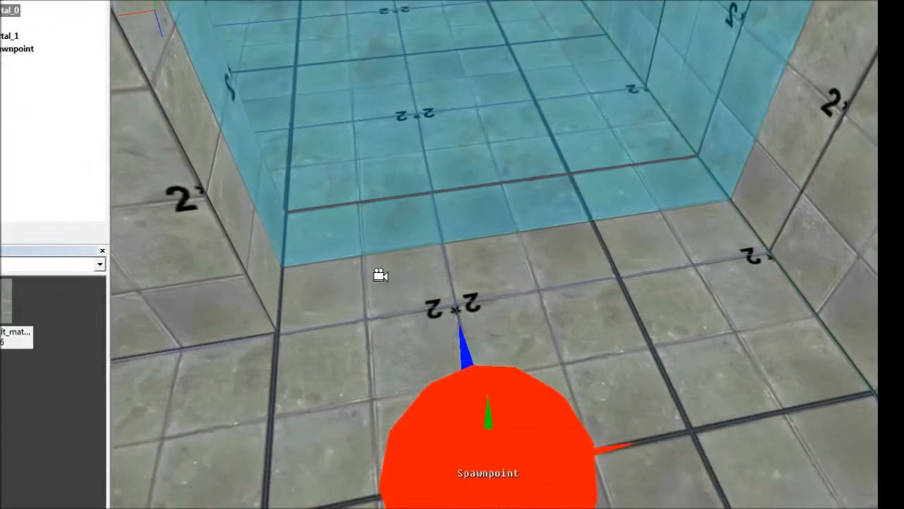
Save the level on the desktop (Bureau) as a MaxEd file named tutorial.
scroll(445, 198, "up", 3)
middle_click_drag(445, 198, 422, 273)
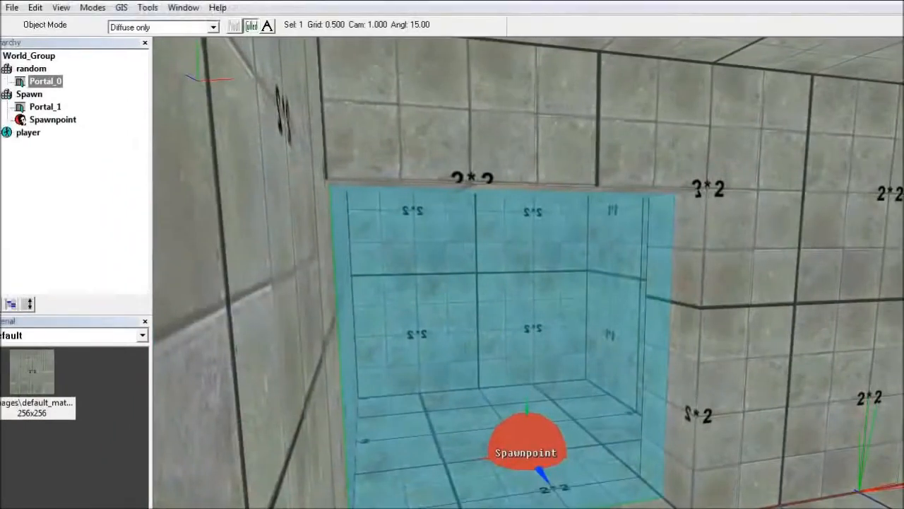
left_click(12, 7)
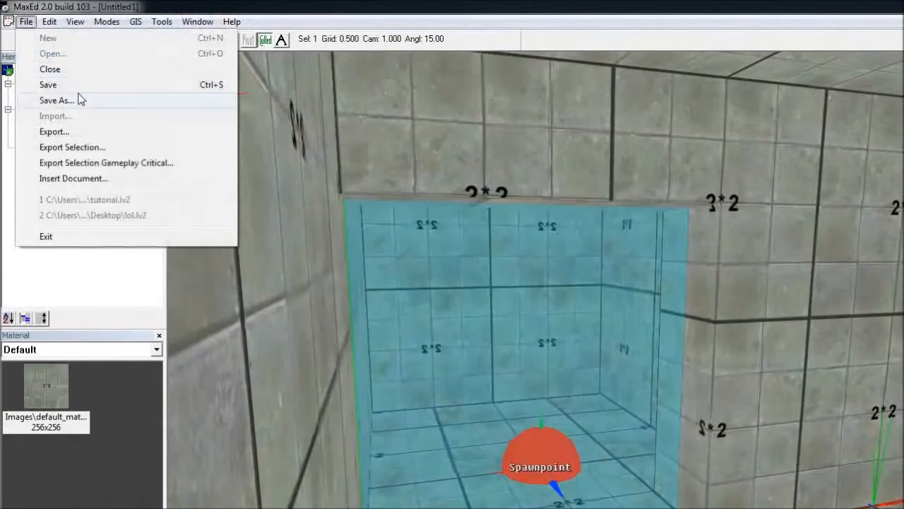
left_click(78, 90)
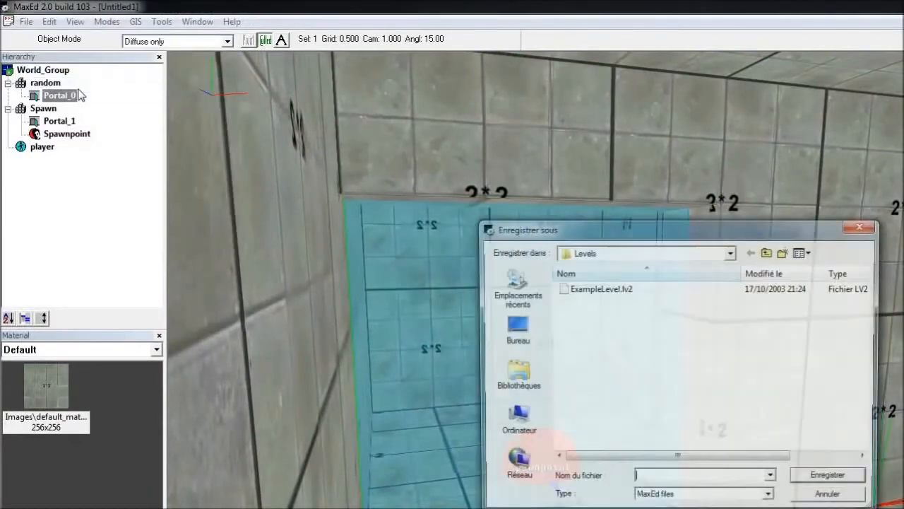
left_click(514, 326)
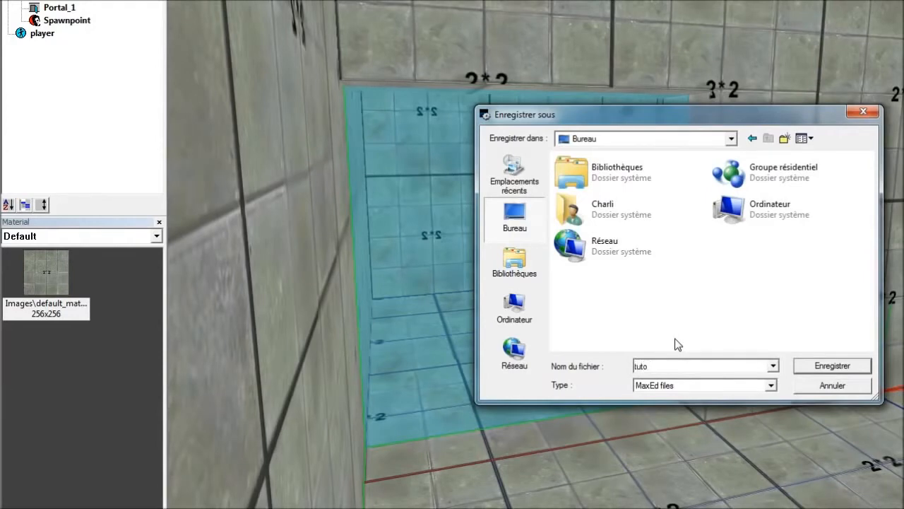
key("Return")
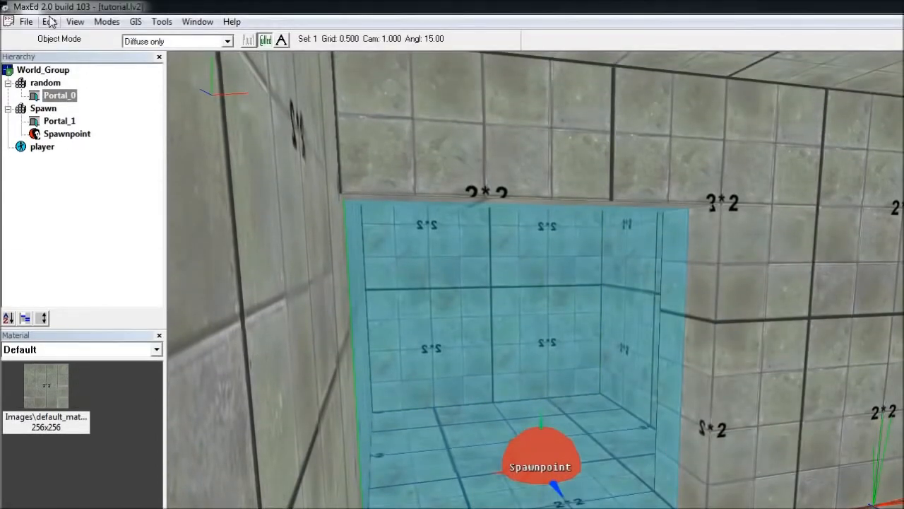
Export the level to the desktop (Bureau) as an LDB level file named test1.
left_click(26, 7)
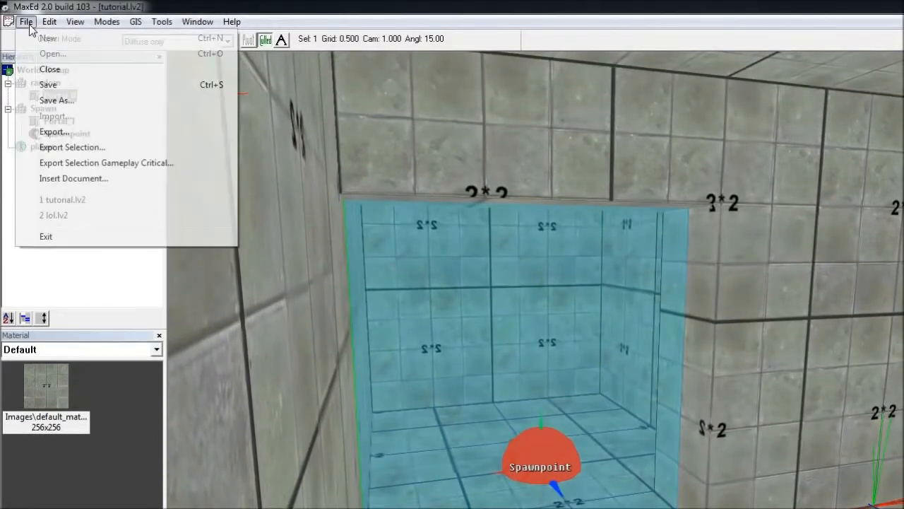
left_click(90, 138)
left_click(516, 336)
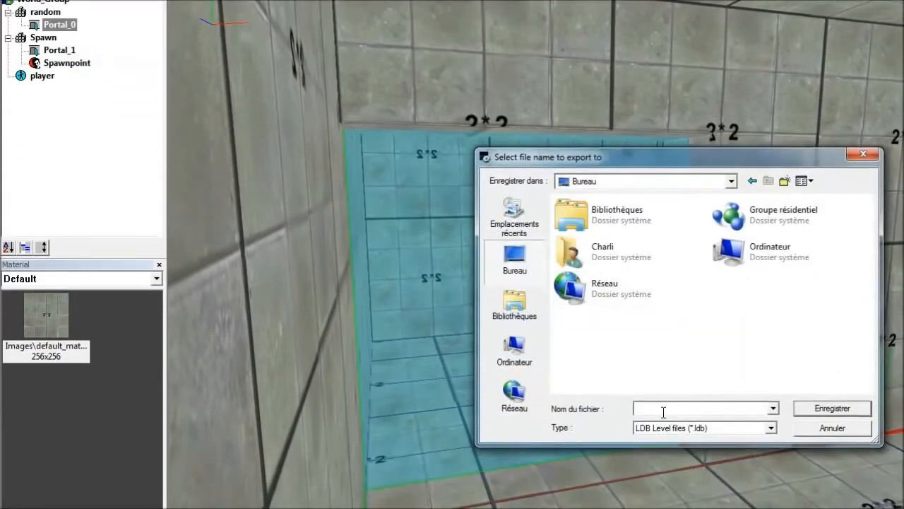
left_click(662, 410)
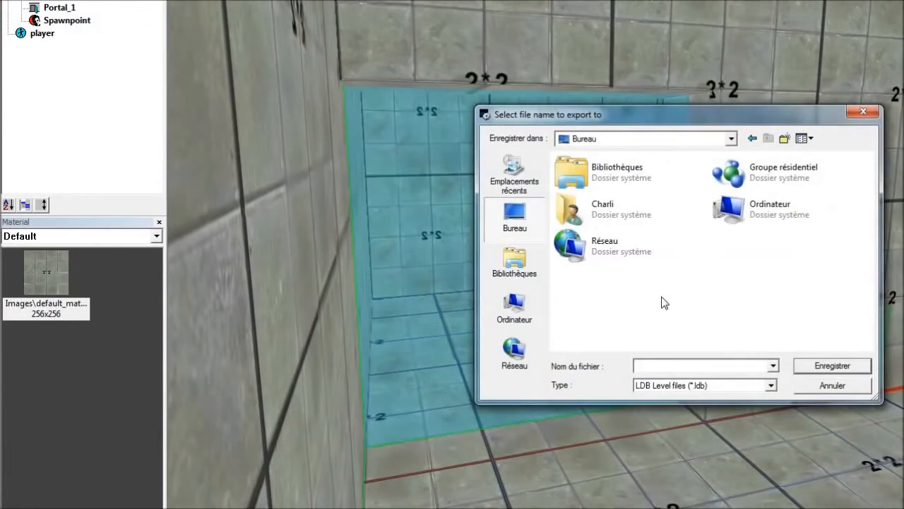
type("test1")
key("Return")
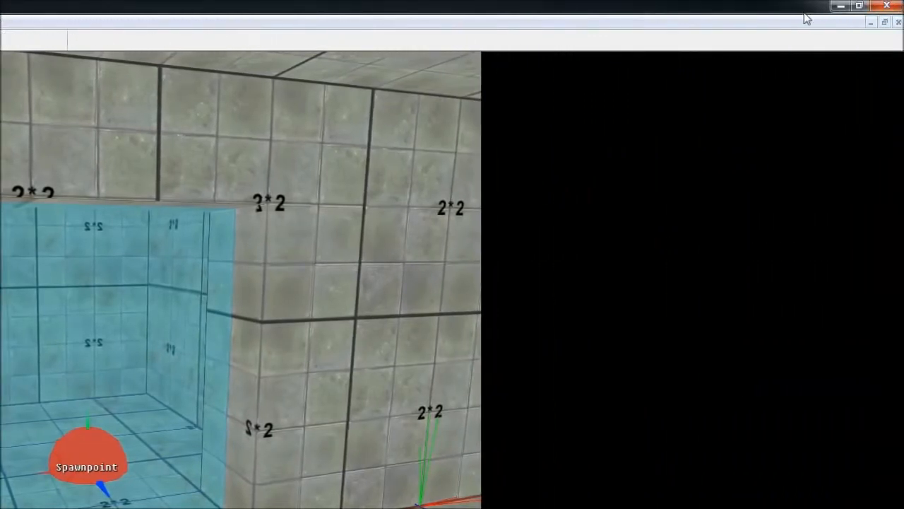
Minimize the level editor and move the exported test1 file away from the other desktop icons.
left_click(840, 6)
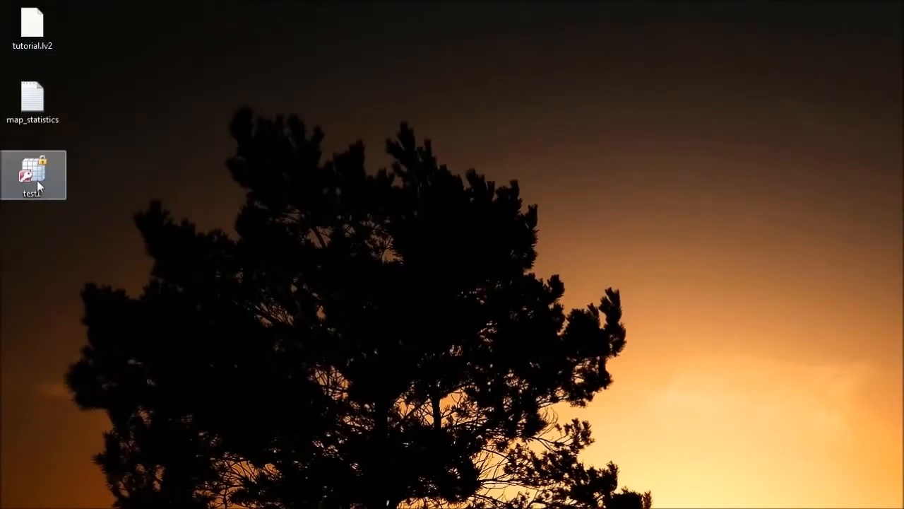
left_click_drag(37, 180, 172, 180)
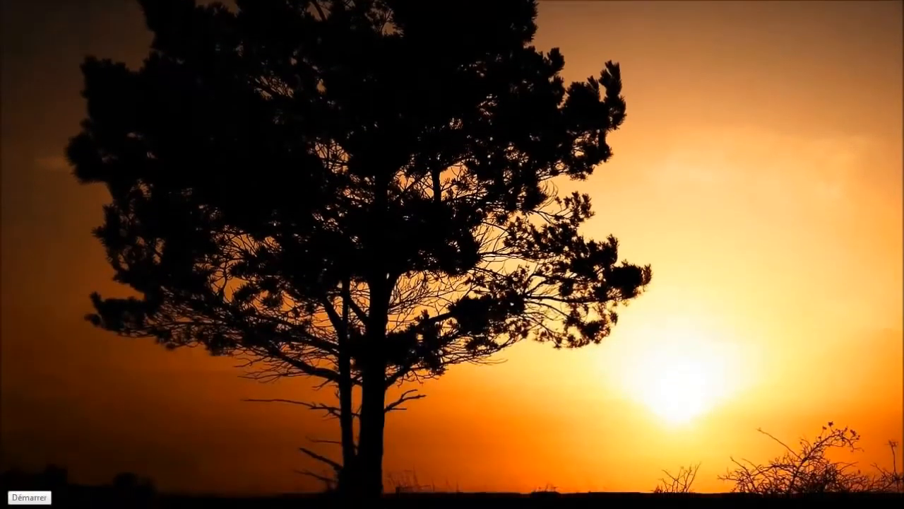
Open the ExampleMod folder inside MaxPayne2Dev on drive C: in the file explorer.
left_click(17, 495)
left_click(298, 205)
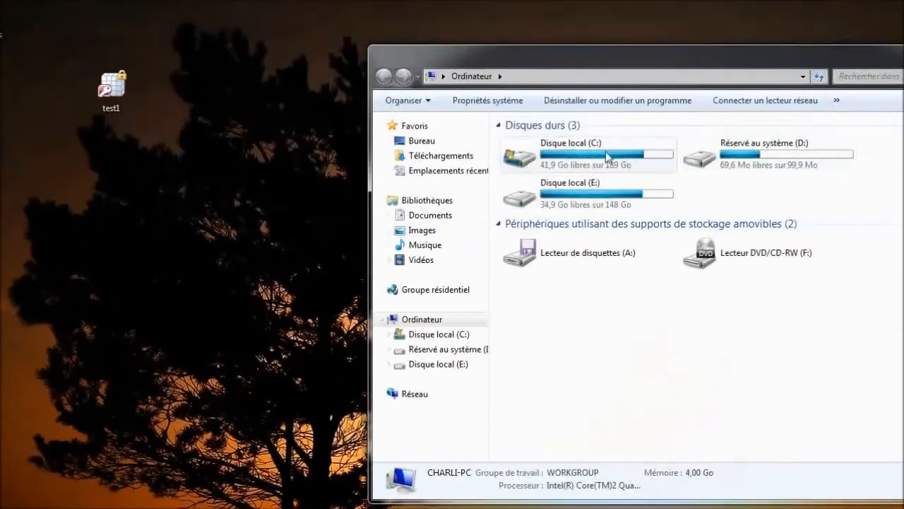
double_click(606, 153)
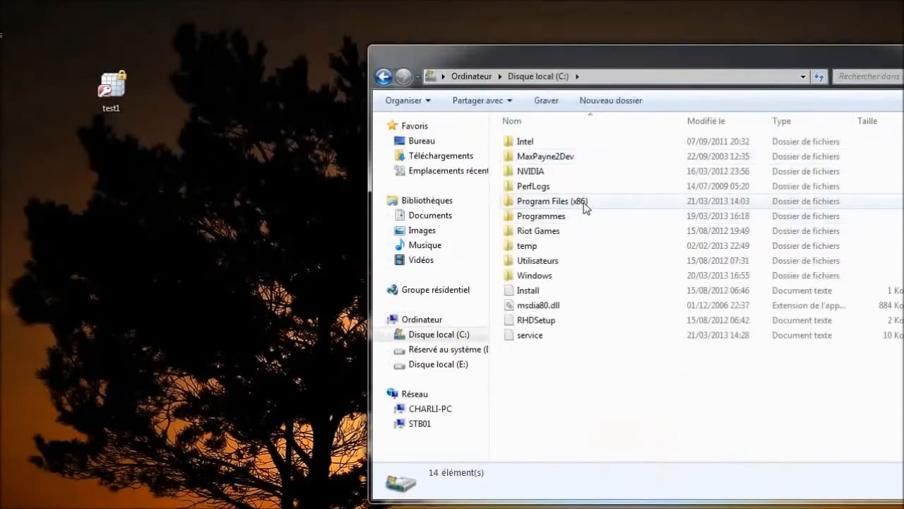
left_click(581, 205)
double_click(584, 156)
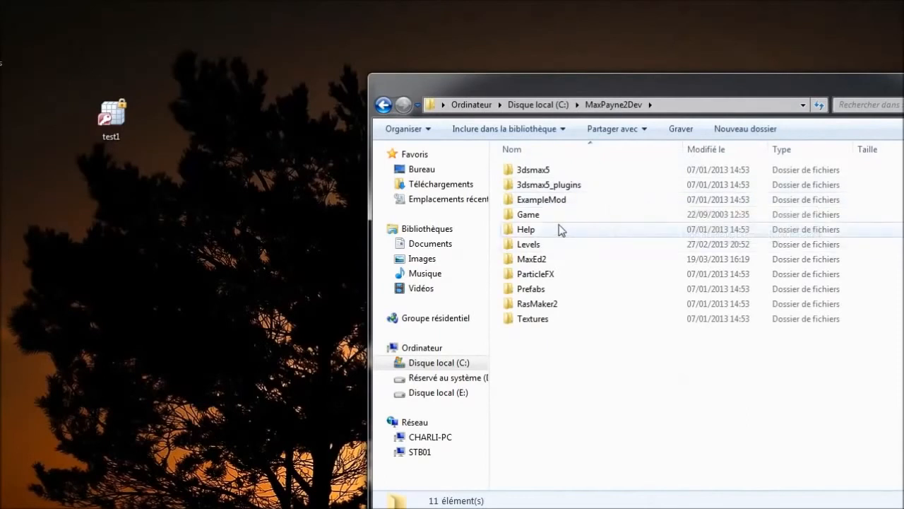
left_click(541, 203)
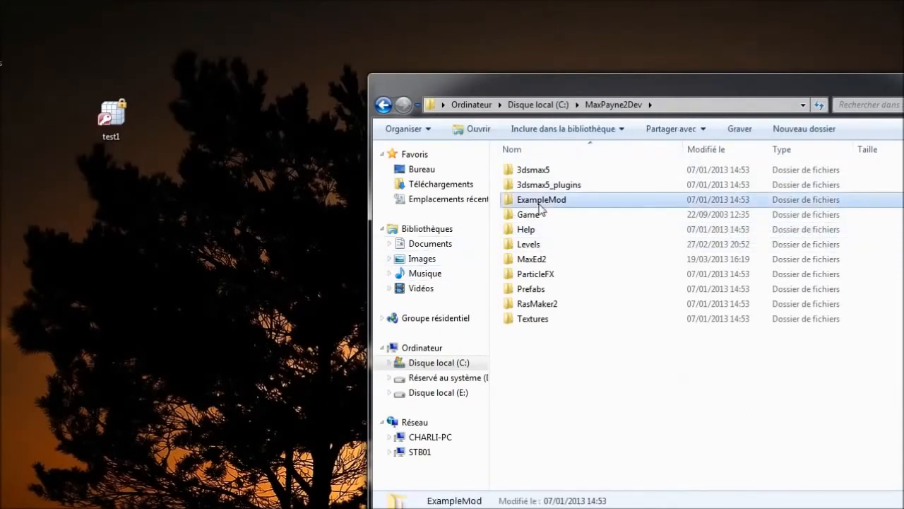
double_click(540, 200)
left_click(383, 105)
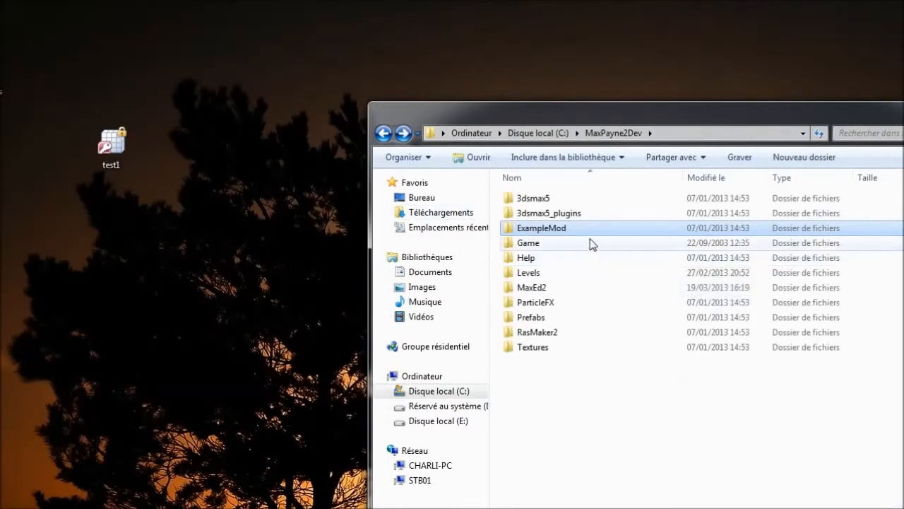
left_click(577, 259)
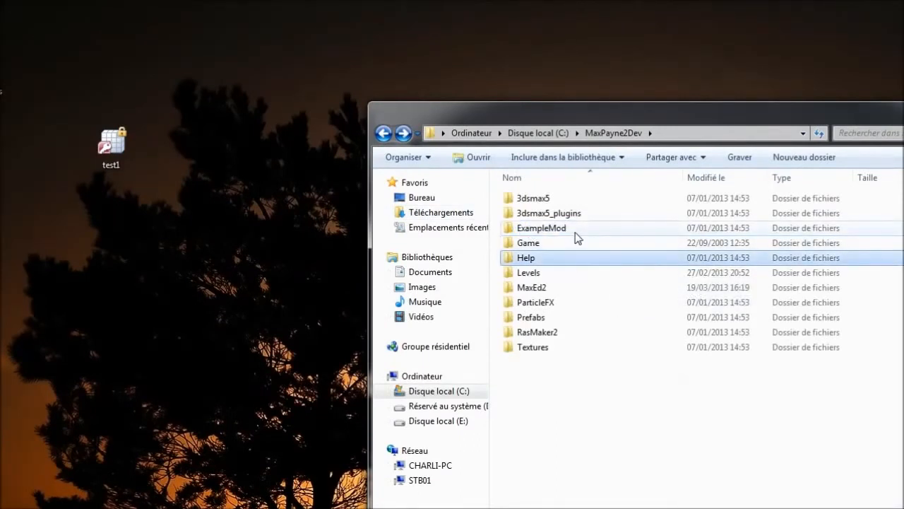
double_click(575, 232)
Examine the Example Mod.mp2m file in the ExampleMod folder as a sample of the mod file format.
left_click(581, 217)
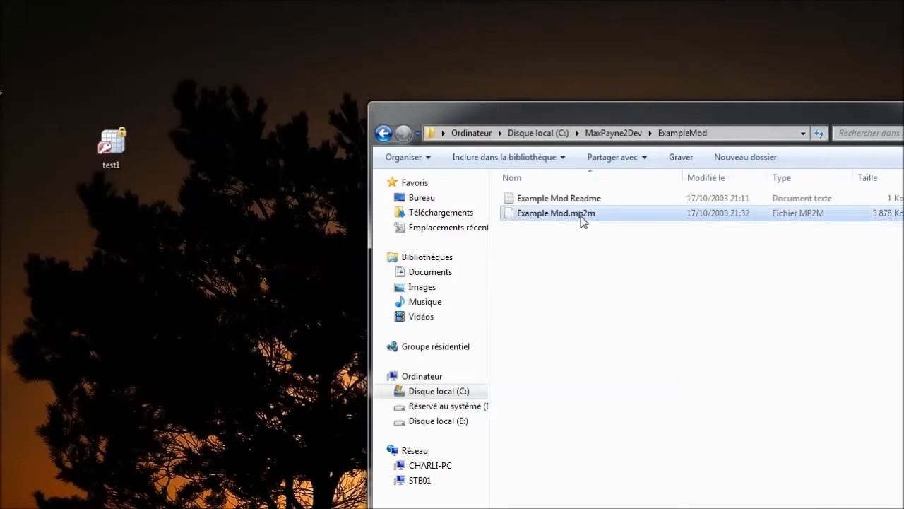
left_click(563, 263)
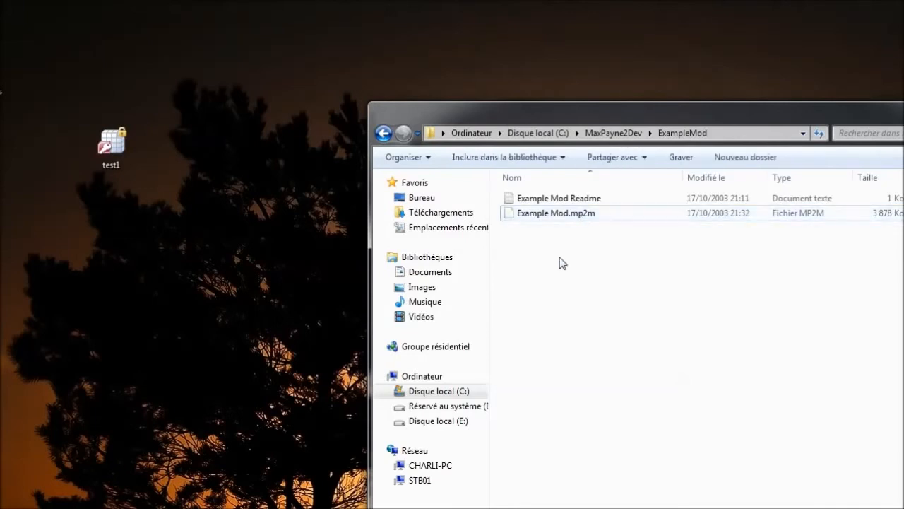
left_click(544, 213)
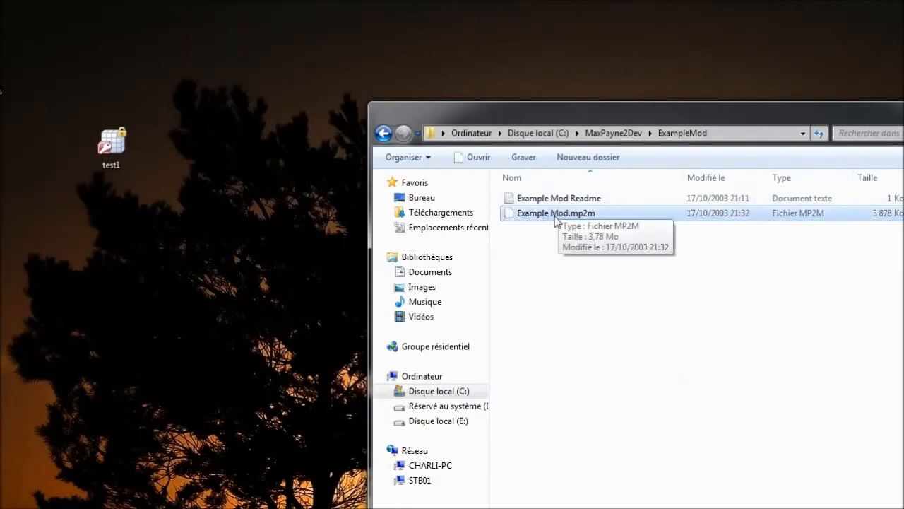
left_click(552, 254)
left_click(573, 213)
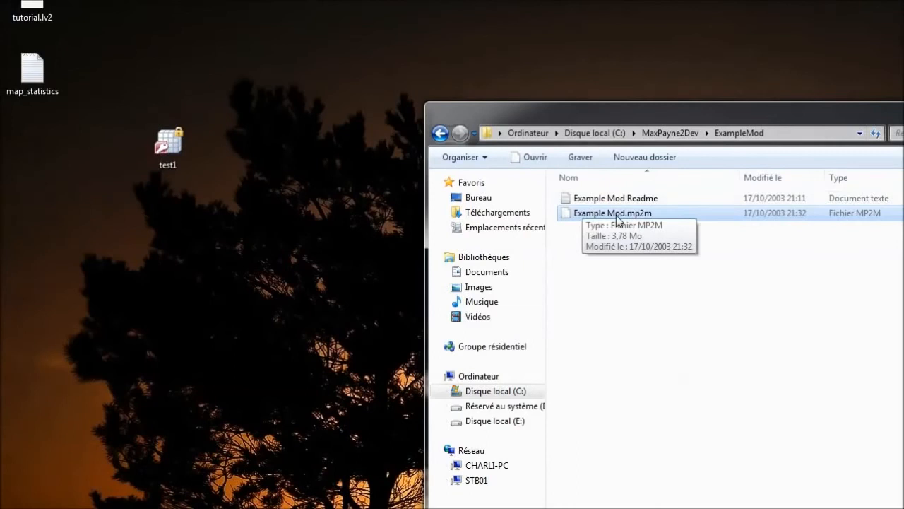
left_click(667, 262)
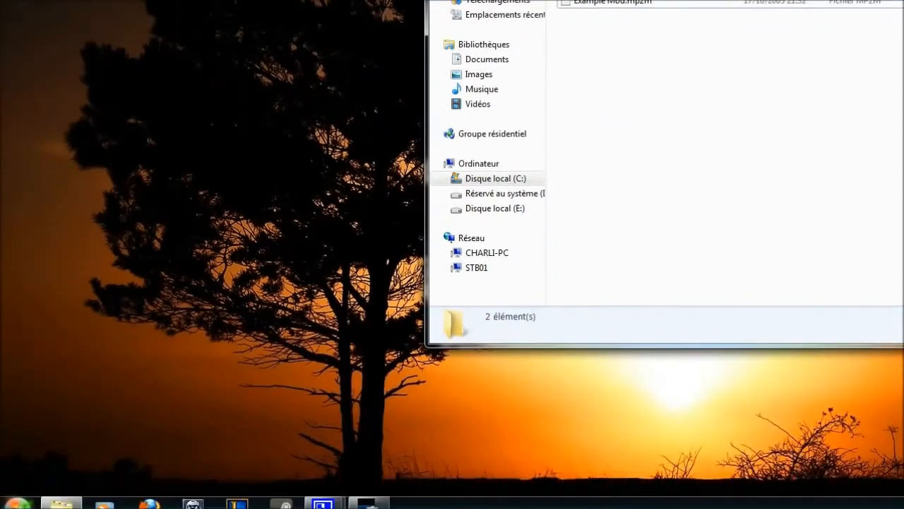
Launch the RAS - MP2M Master v1.2 program.
left_click(17, 495)
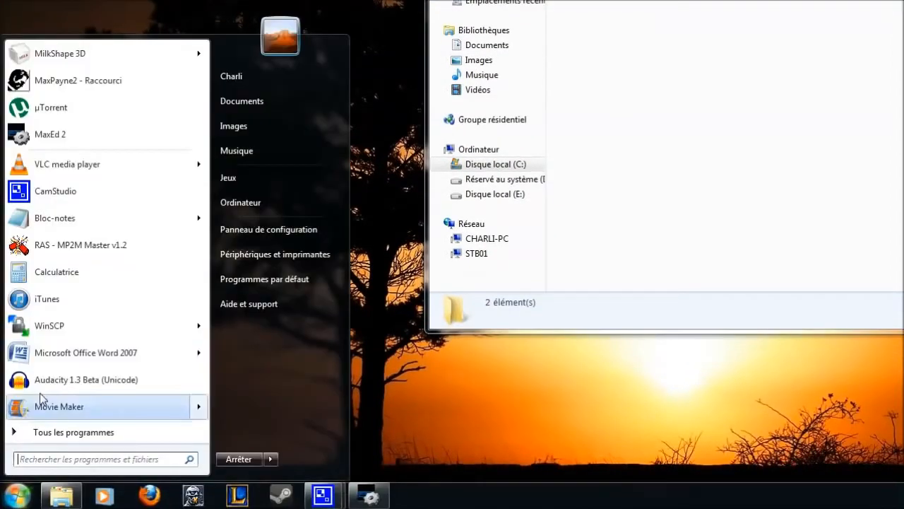
left_click(62, 249)
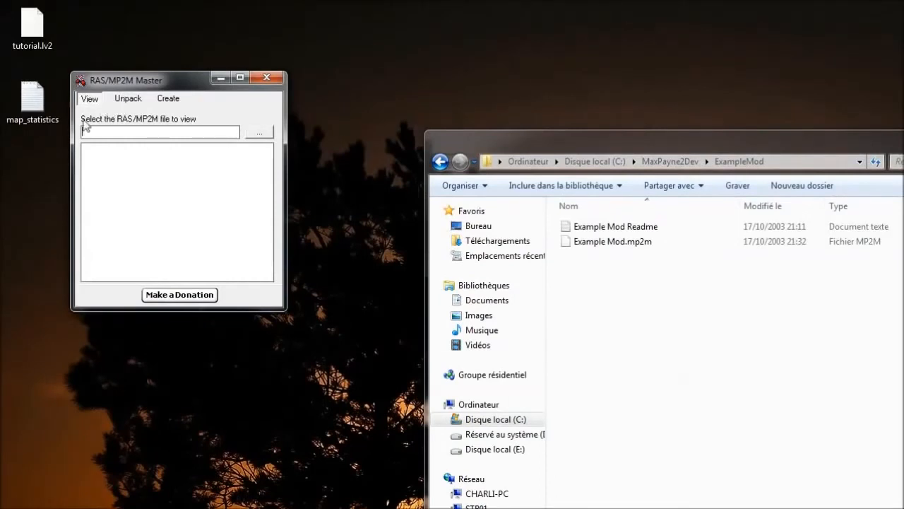
Copy Example Mod.mp2m from the ExampleMod folder to an open area of the desktop.
right_click(574, 240)
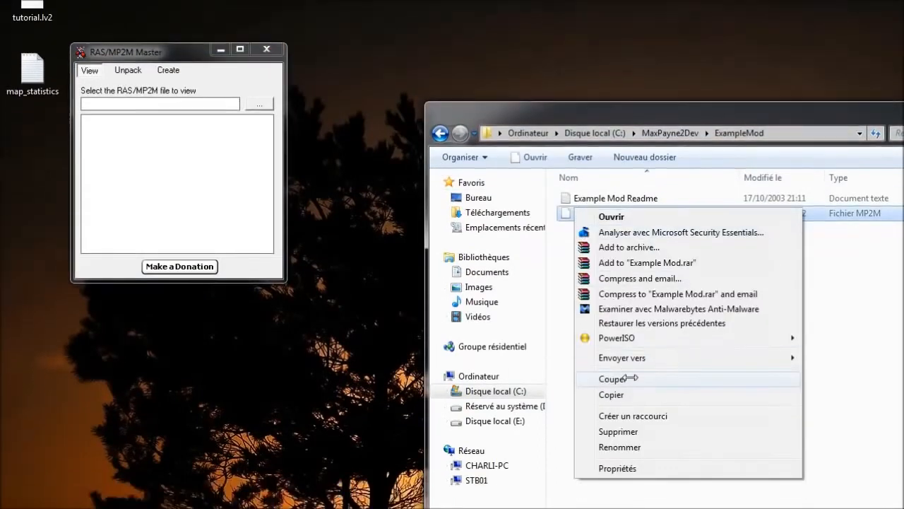
left_click(612, 393)
right_click(156, 338)
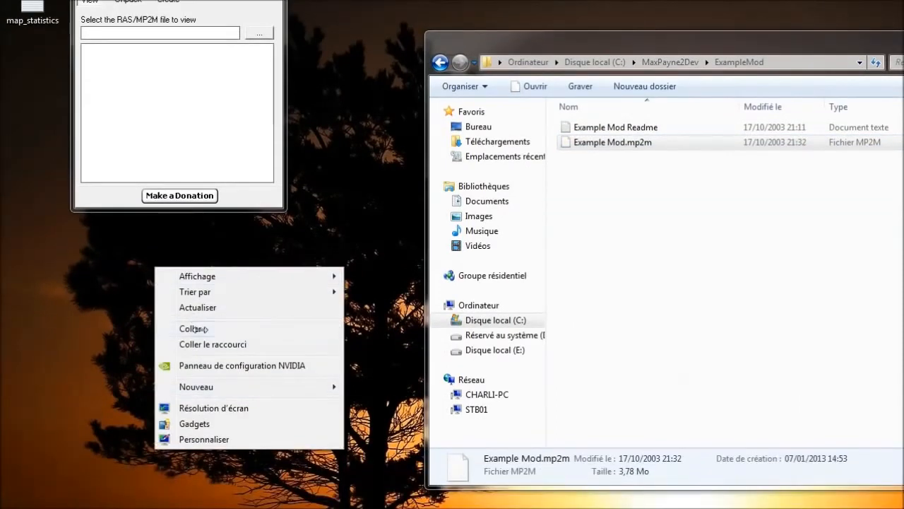
left_click(190, 356)
left_click_drag(177, 276, 260, 328)
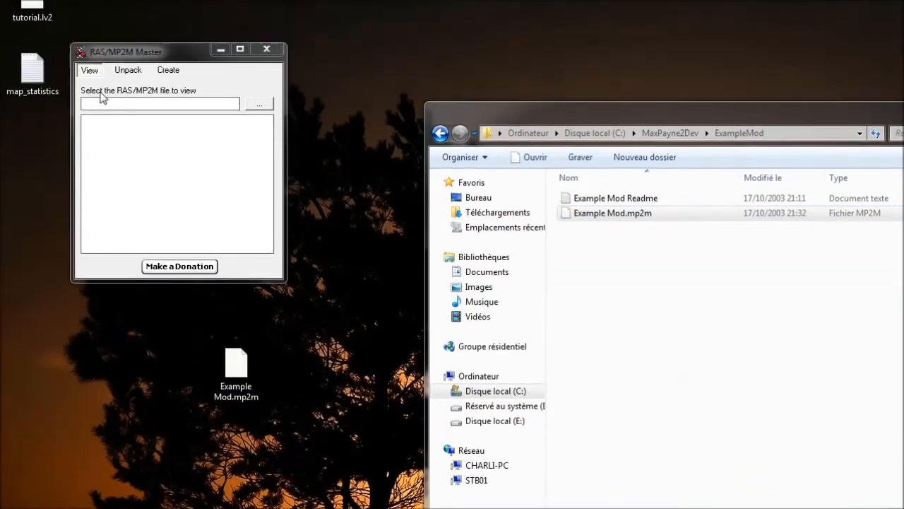
Try to unpack the desktop copy of Example Mod.mp2m to the desktop with RAS/MP2M Master.
left_click(125, 103)
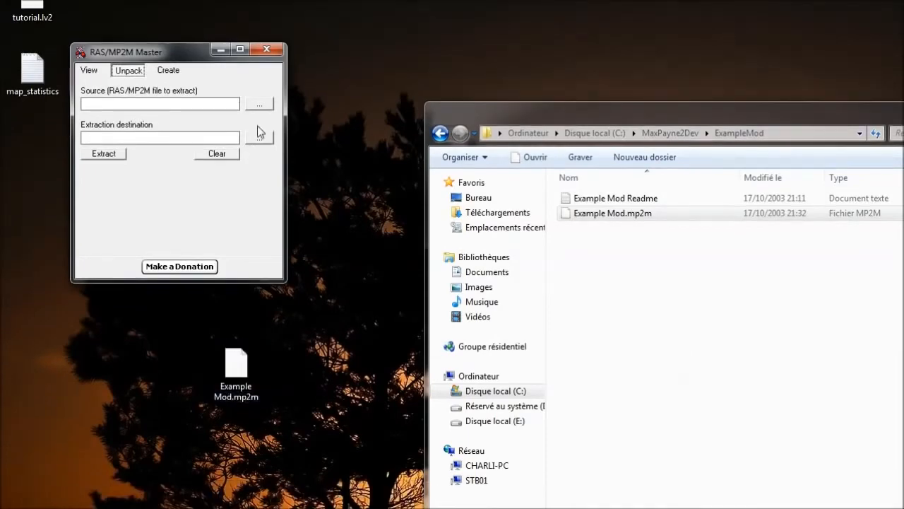
left_click(259, 104)
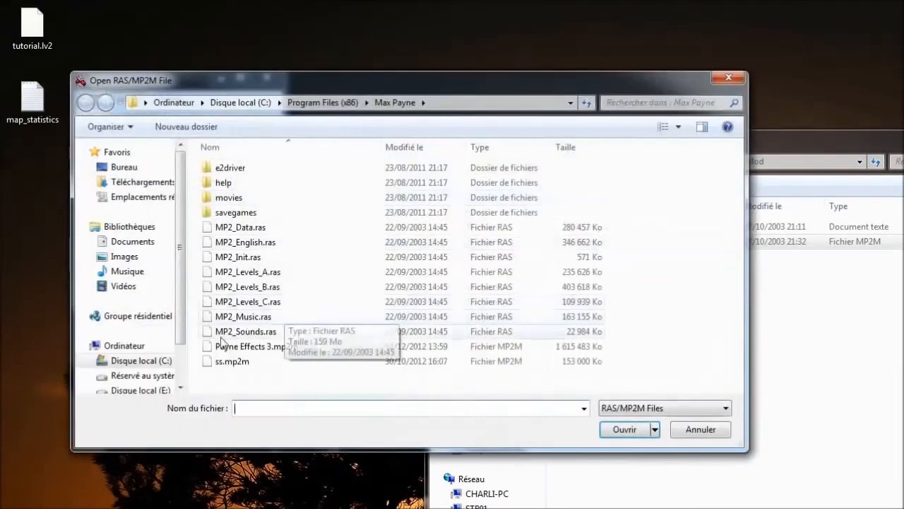
left_click(141, 168)
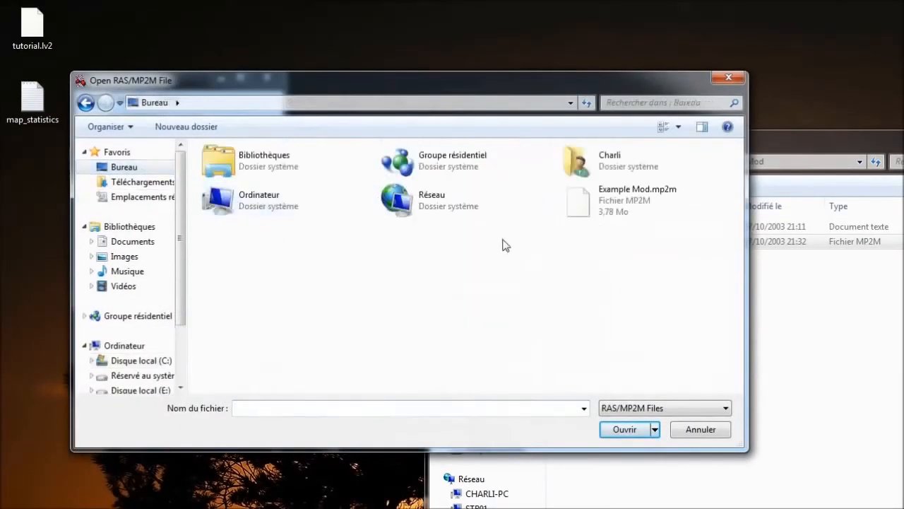
double_click(595, 199)
left_click(256, 168)
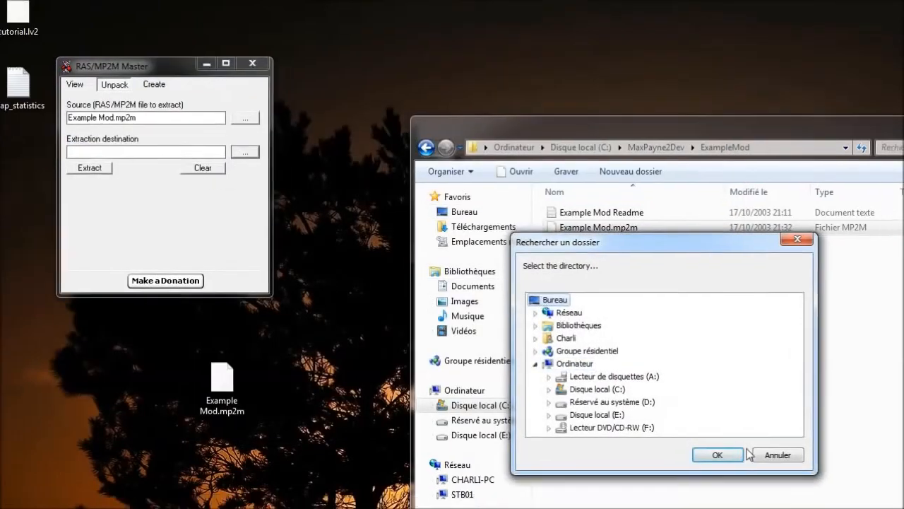
left_click(732, 468)
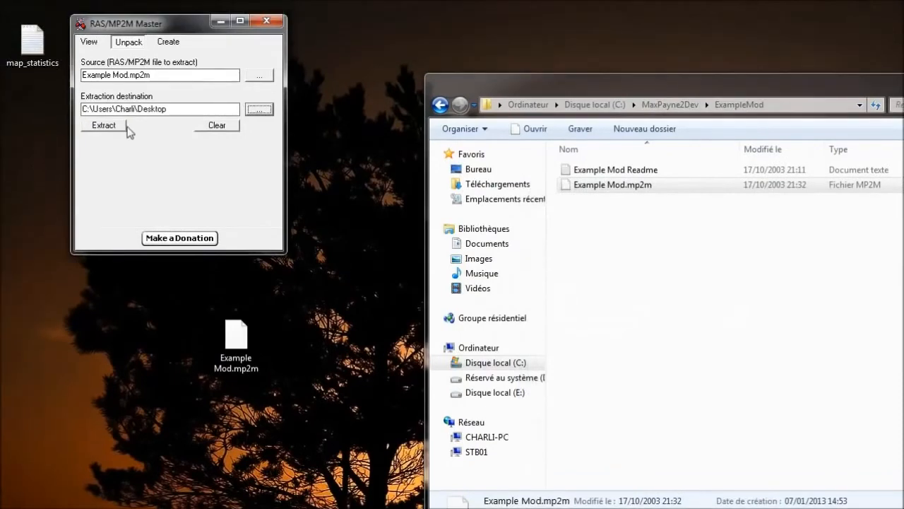
left_click(121, 128)
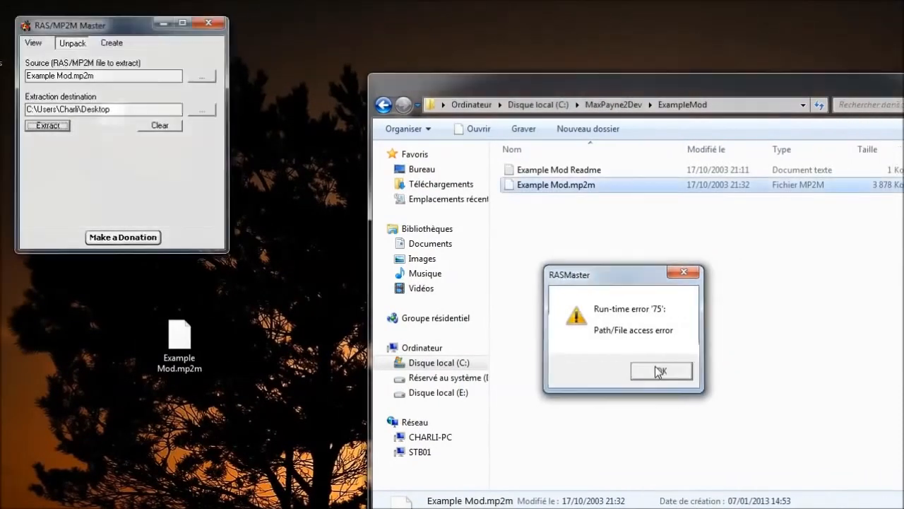
left_click(717, 371)
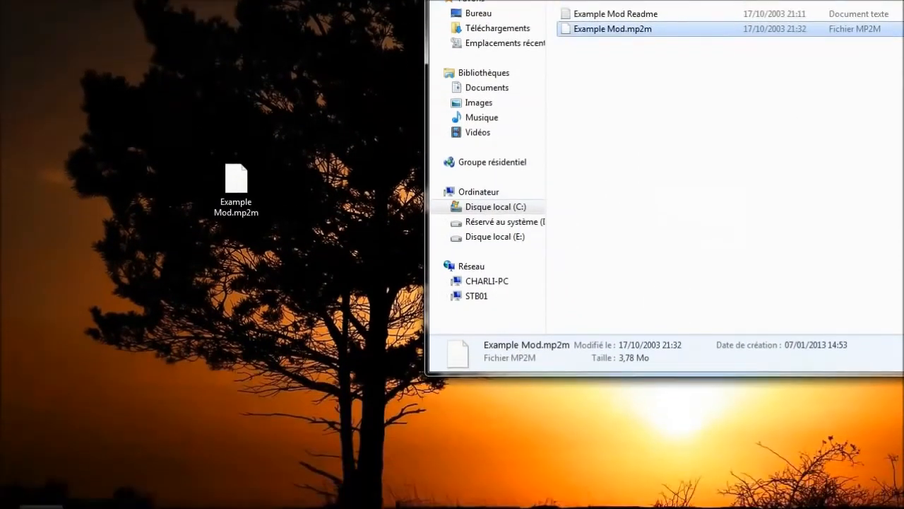
Relaunch RAS - MP2M Master v1.2 with administrator rights.
left_click(17, 494)
right_click(82, 245)
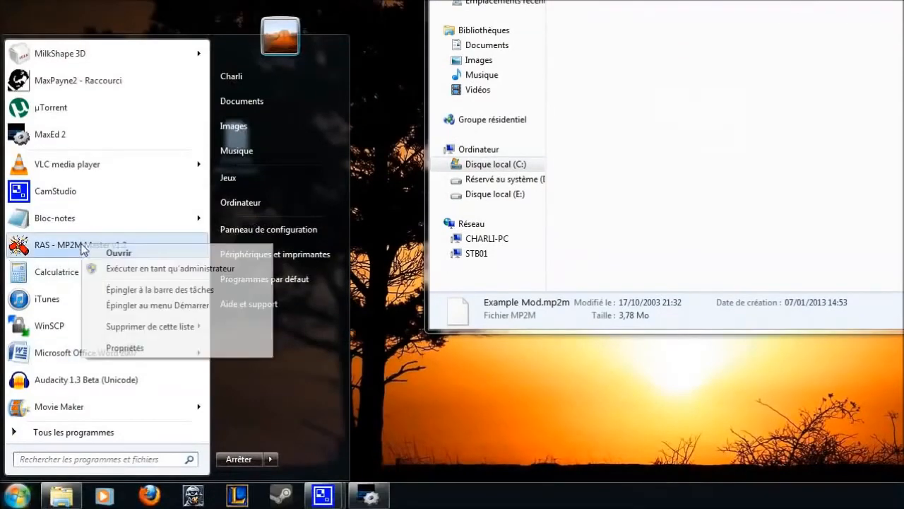
left_click(128, 271)
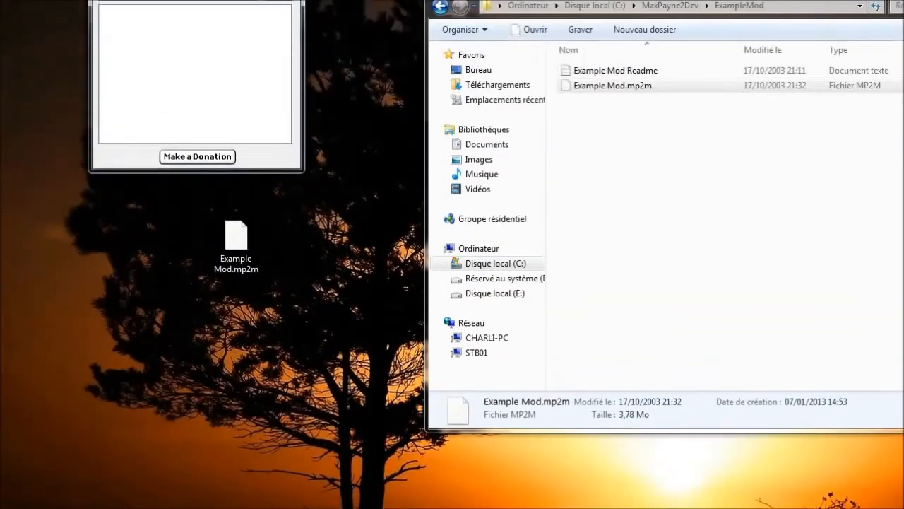
Unpack Example Mod.mp2m with the desktop as extraction destination, and close RAS/MP2M Master.
left_click(156, 31)
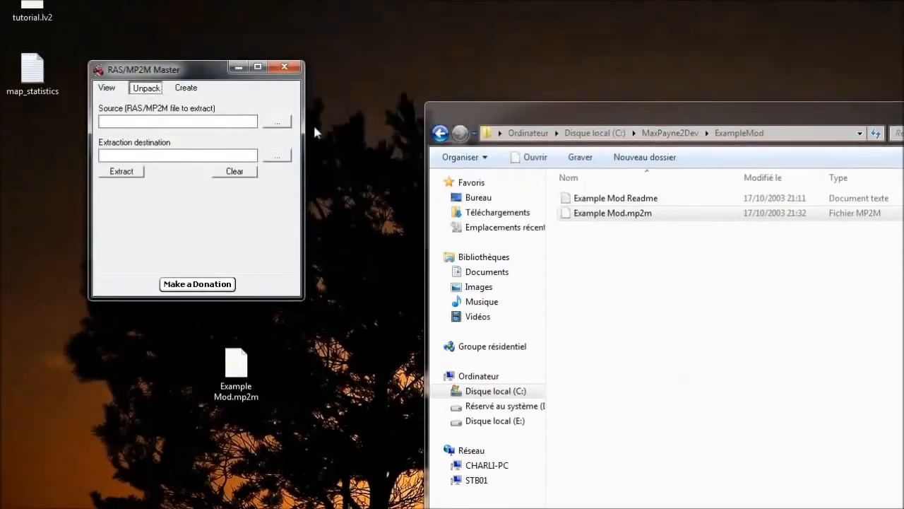
left_click(277, 64)
left_click(649, 141)
double_click(650, 212)
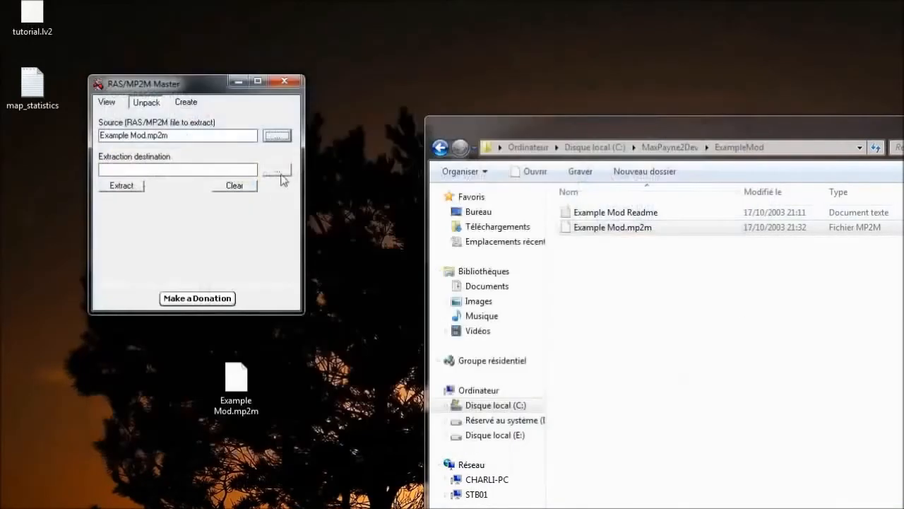
left_click(277, 169)
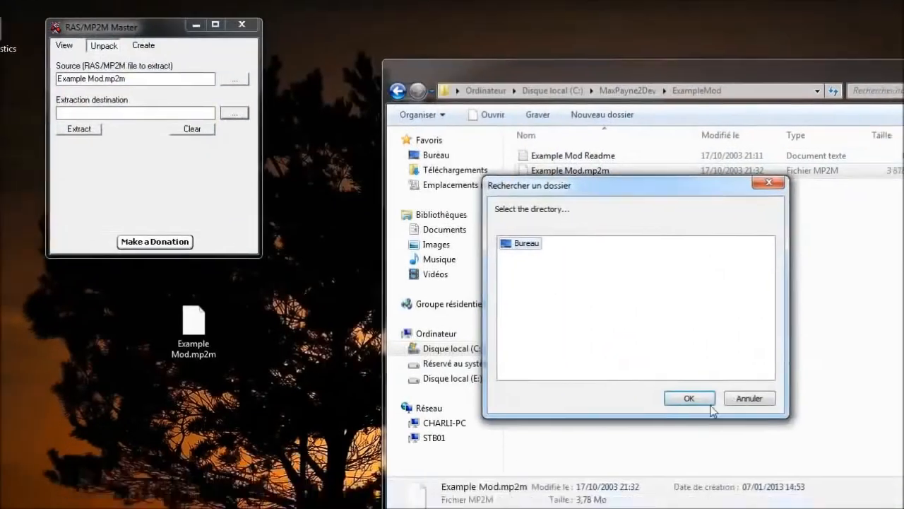
left_click(732, 454)
left_click(134, 188)
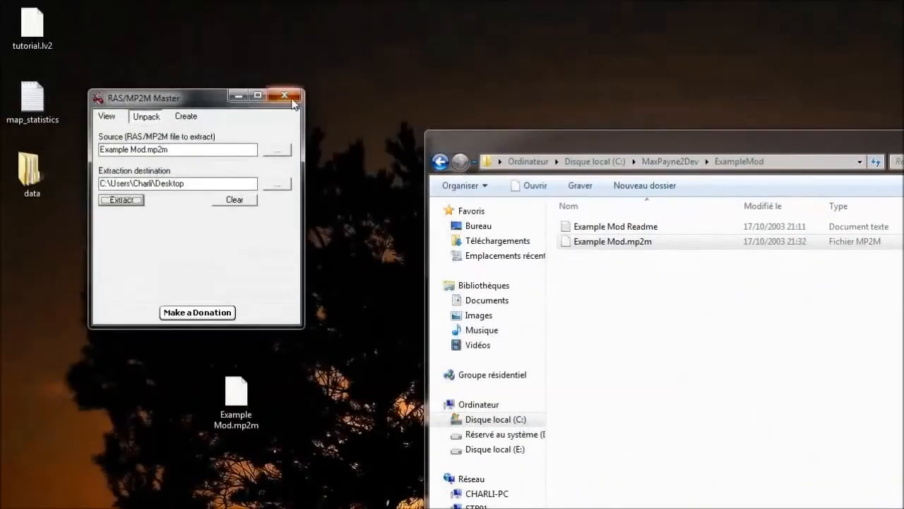
left_click(289, 98)
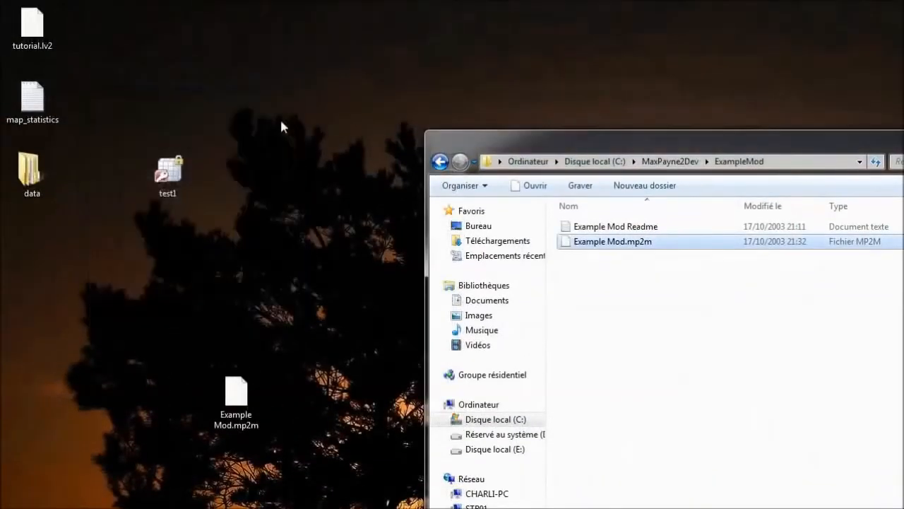
Move the extracted data folder near test1 on the desktop and delete the copied Example Mod.mp2m.
left_click_drag(52, 180, 97, 244)
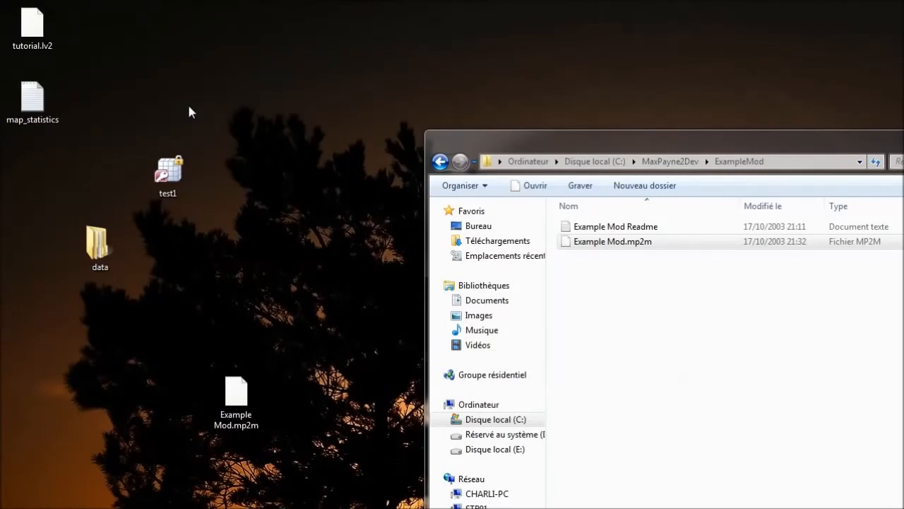
left_click_drag(252, 386, 196, 257)
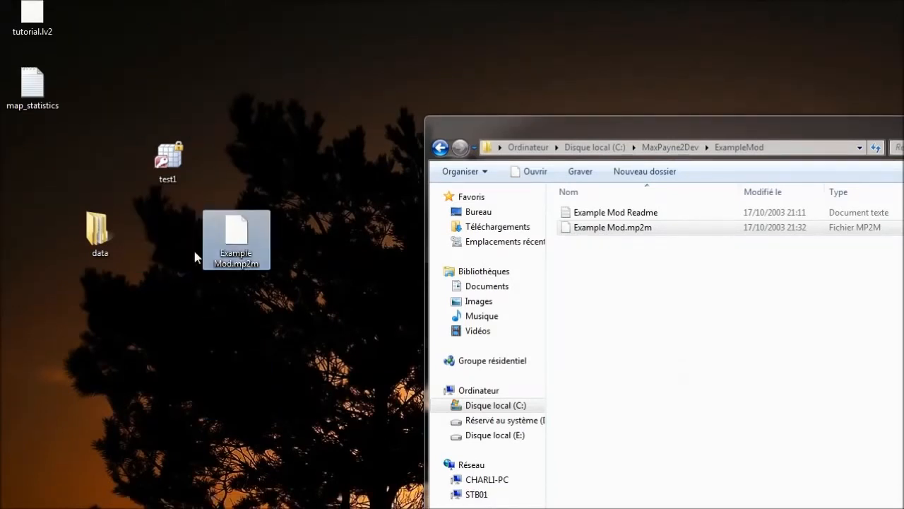
left_click(179, 243)
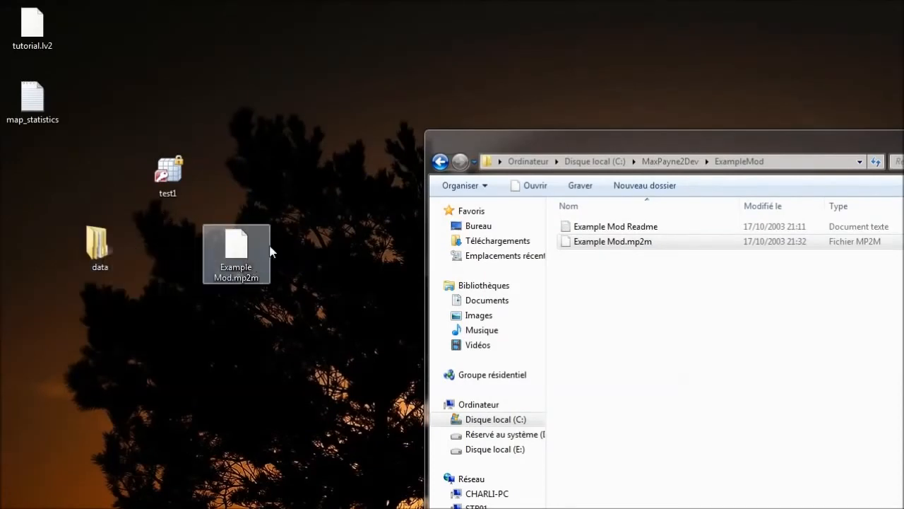
left_click(226, 261)
key("Delete")
key("Return")
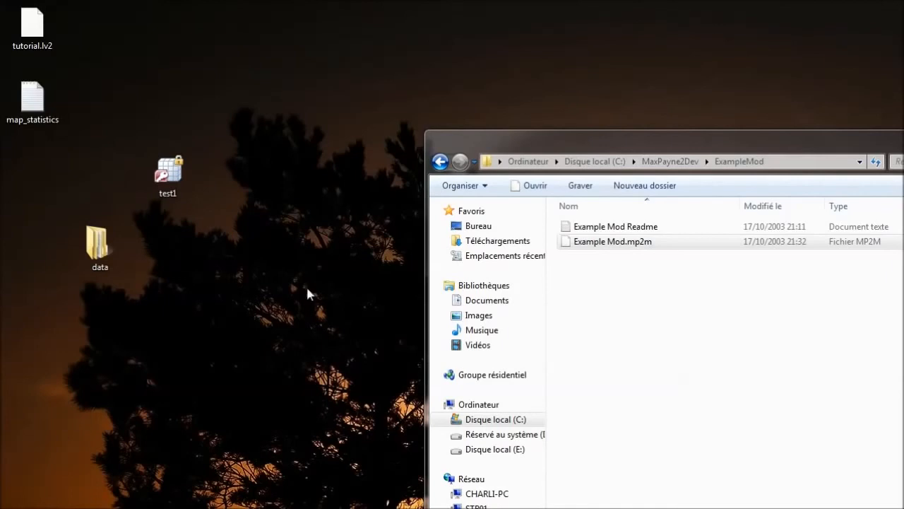
Open the work folder under database and levels inside the extracted data folder.
double_click(113, 250)
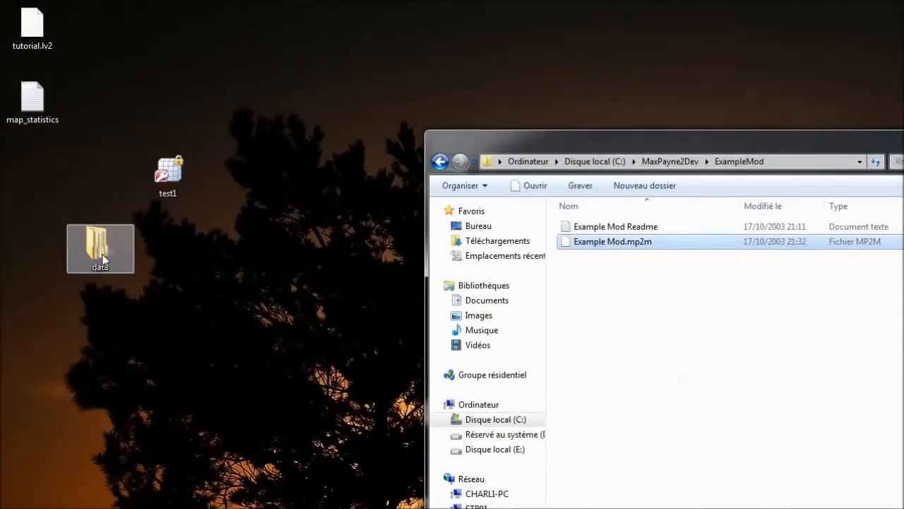
double_click(99, 244)
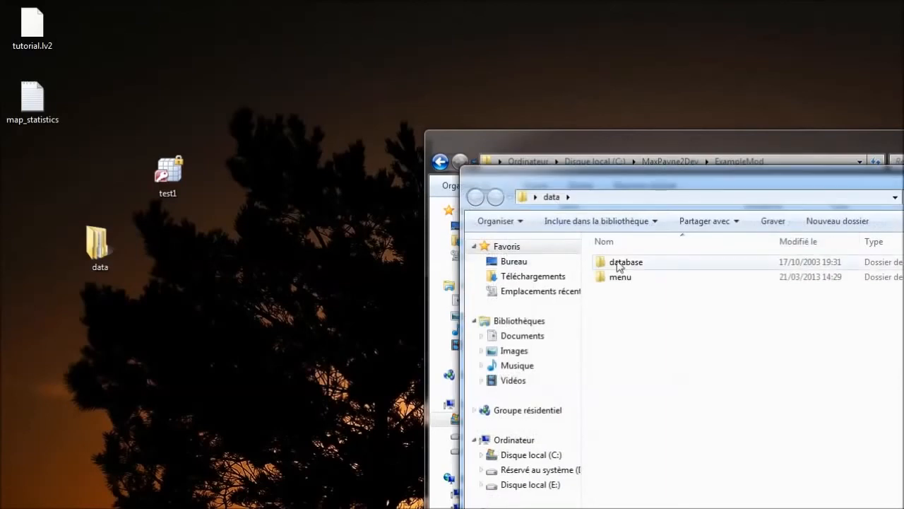
double_click(626, 262)
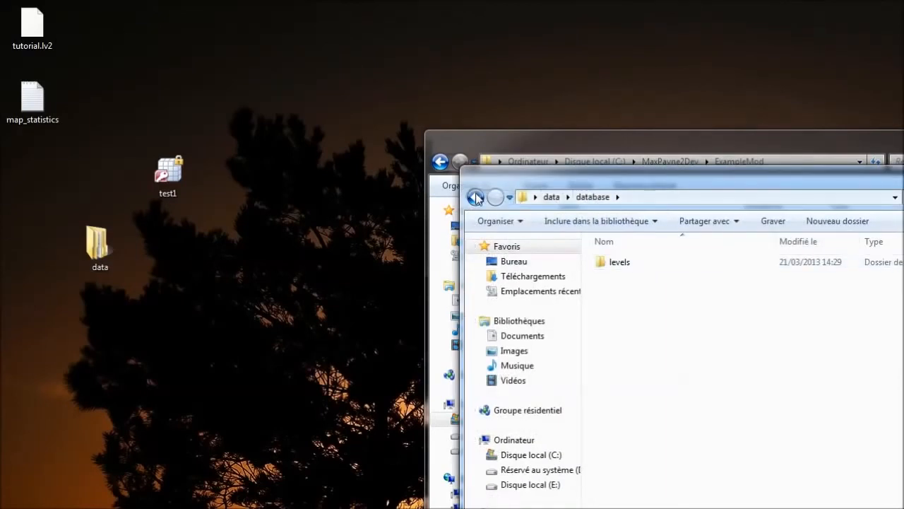
key("BackSpace")
double_click(635, 263)
double_click(636, 263)
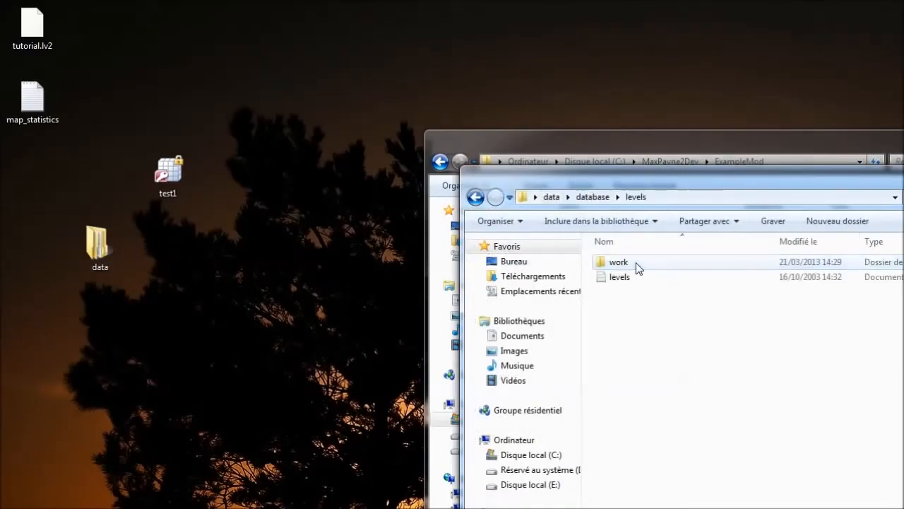
double_click(642, 266)
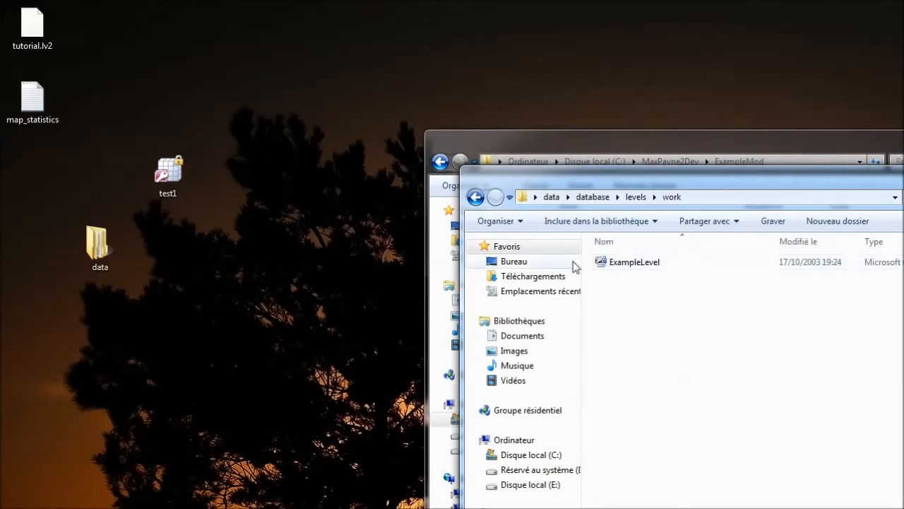
Rename the exported test1 file on the desktop as ExampleLevel, copying the name from the sample level file.
left_click(657, 268)
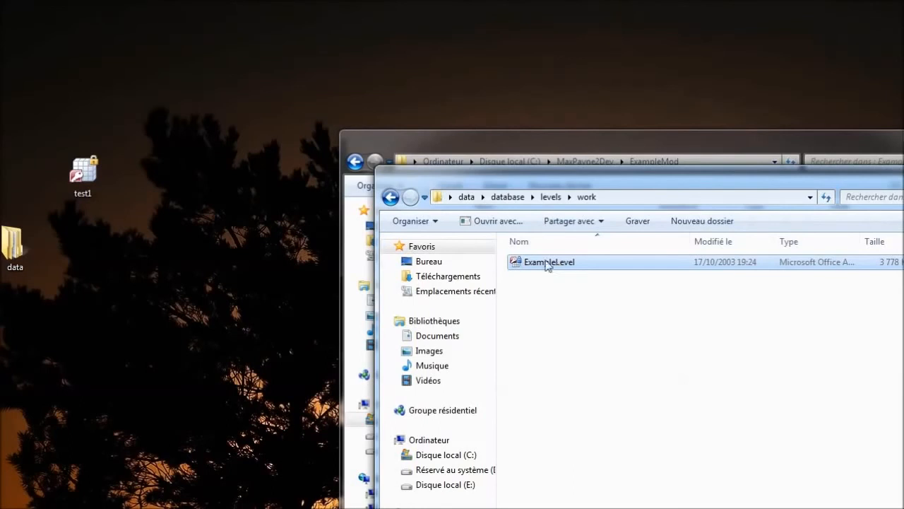
left_click(83, 173)
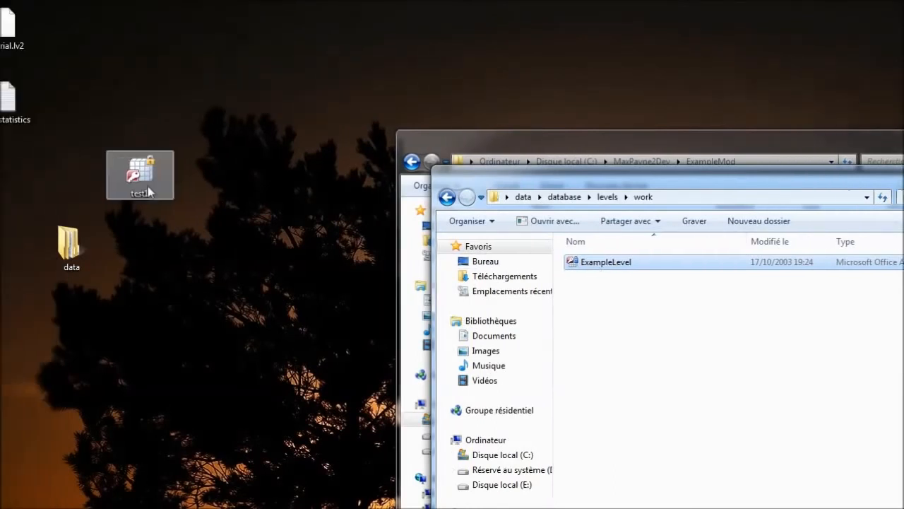
right_click(626, 265)
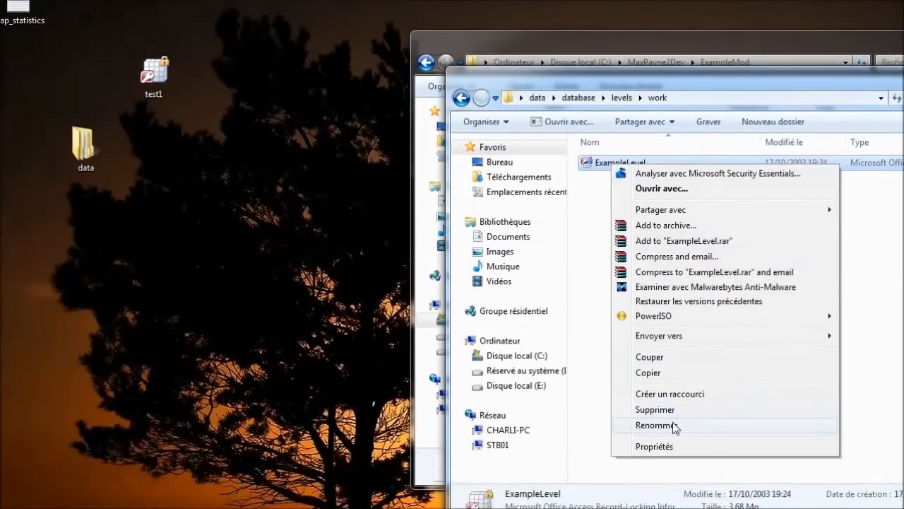
left_click(655, 425)
key("ctrl+c")
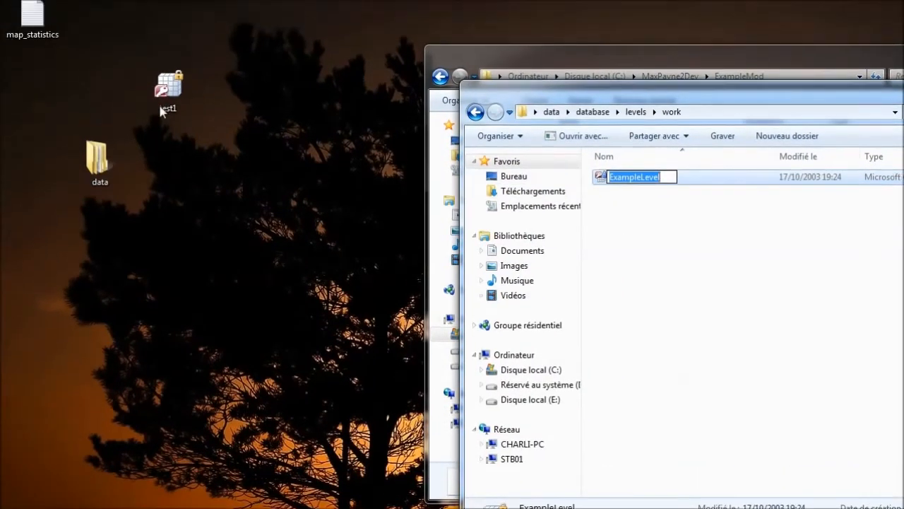
right_click(161, 46)
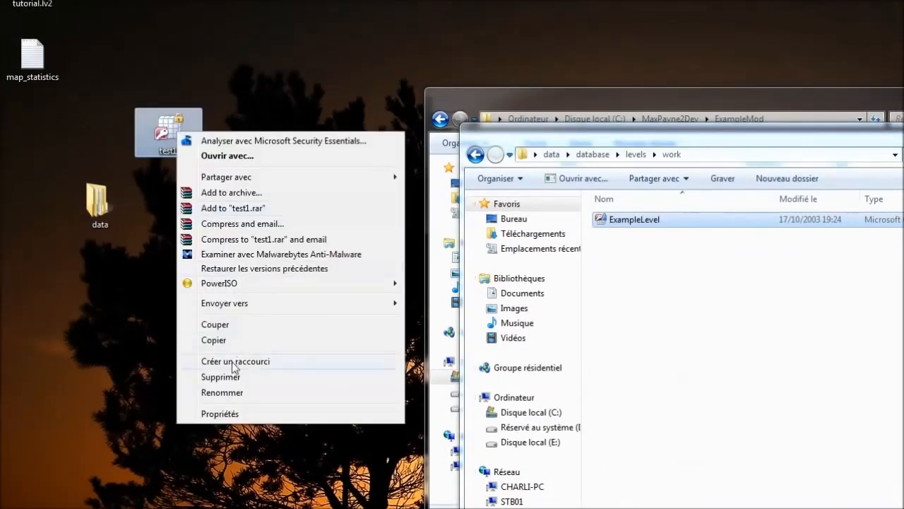
left_click(233, 393)
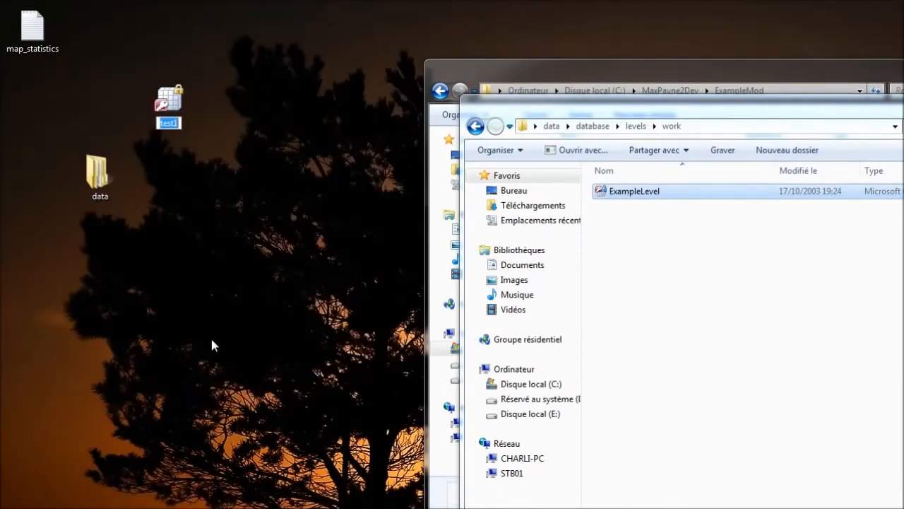
key("ctrl+v")
Move the desktop's ExampleLevel file into the work folder, replacing the sample level, and return to the levels folder.
left_click_drag(187, 124, 684, 246)
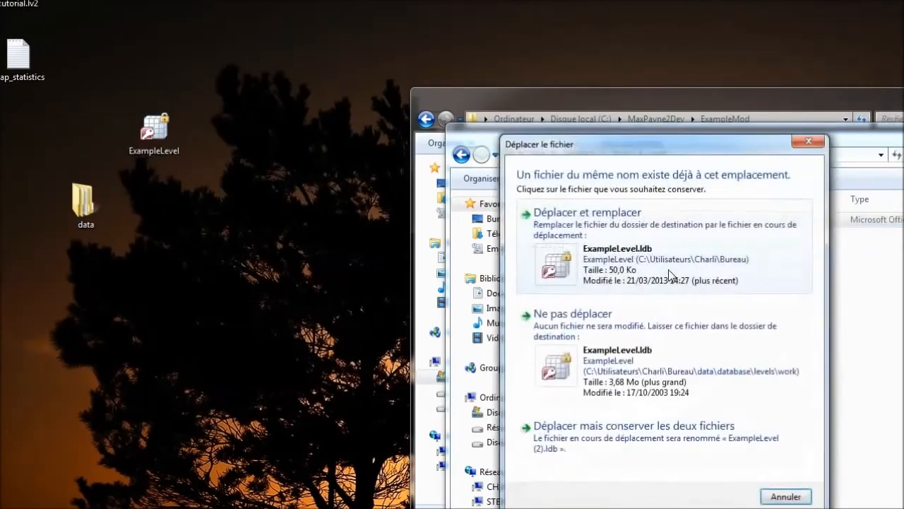
left_click(662, 260)
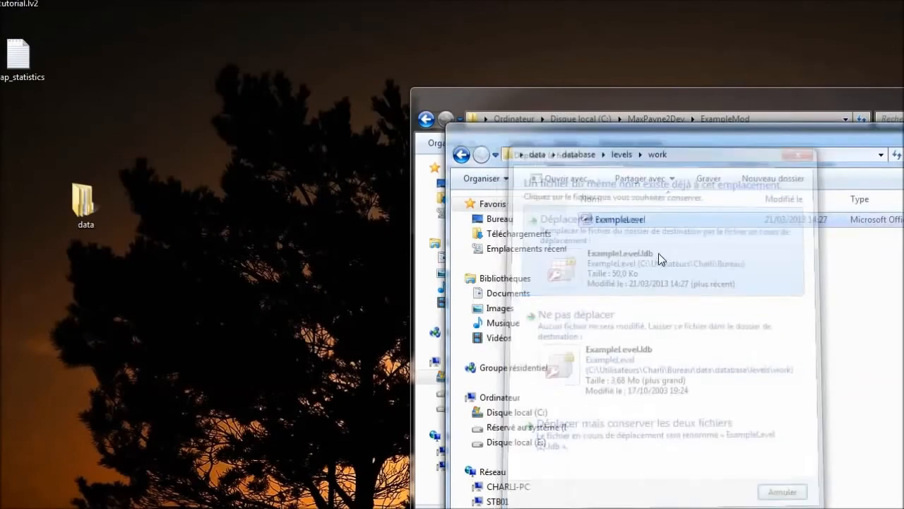
left_click(432, 154)
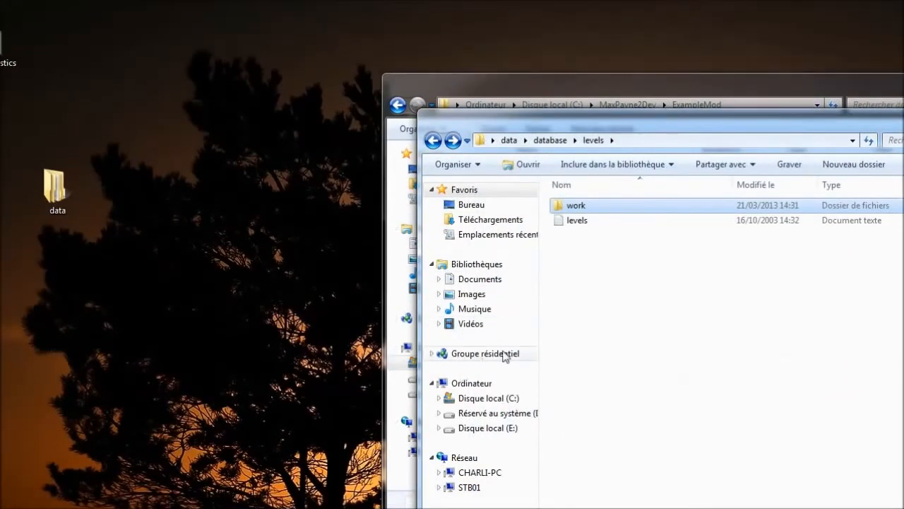
Leave the levels folder, create a folder named Nouveau dossier on the desktop, and move the data folder into it.
left_click_drag(601, 126, 475, 120)
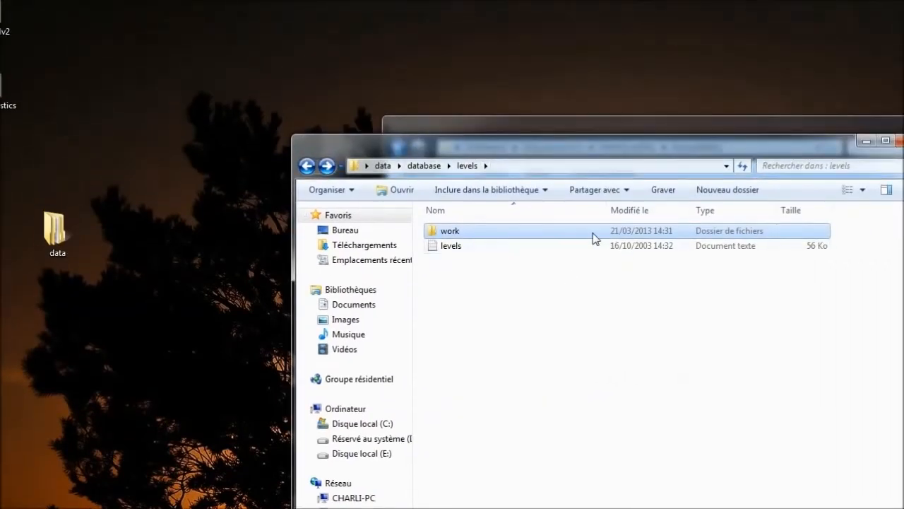
left_click(310, 168)
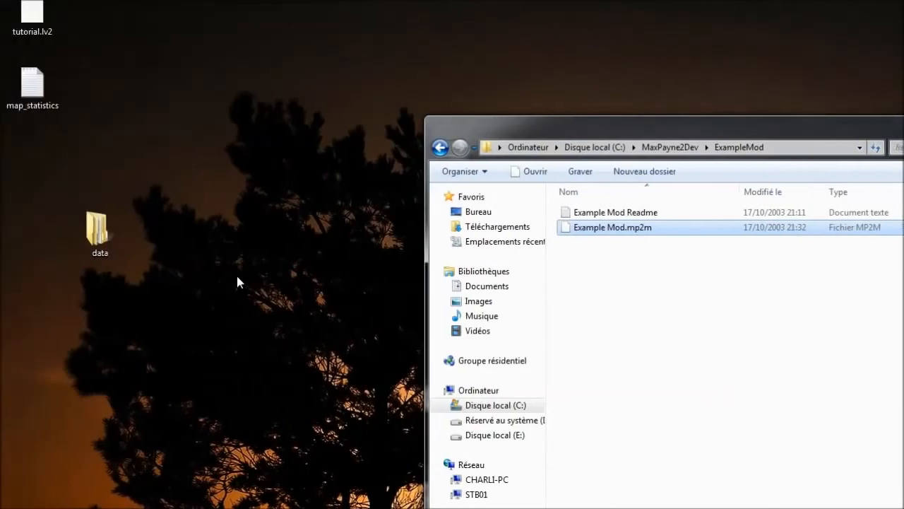
right_click(73, 284)
mouse_move(318, 362)
left_click(463, 366)
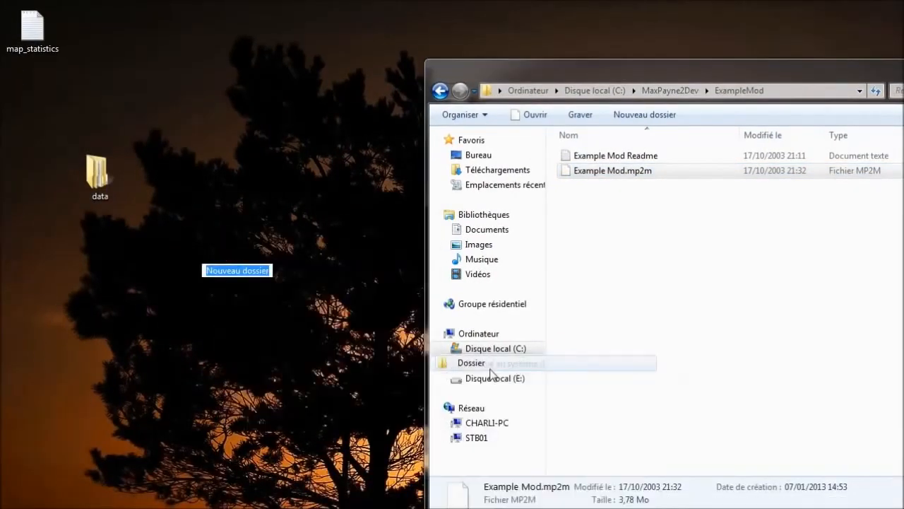
key("Return")
left_click_drag(99, 173, 240, 251)
Switch to RAS/MP2M Master and bring up its options for creating a package.
key("super")
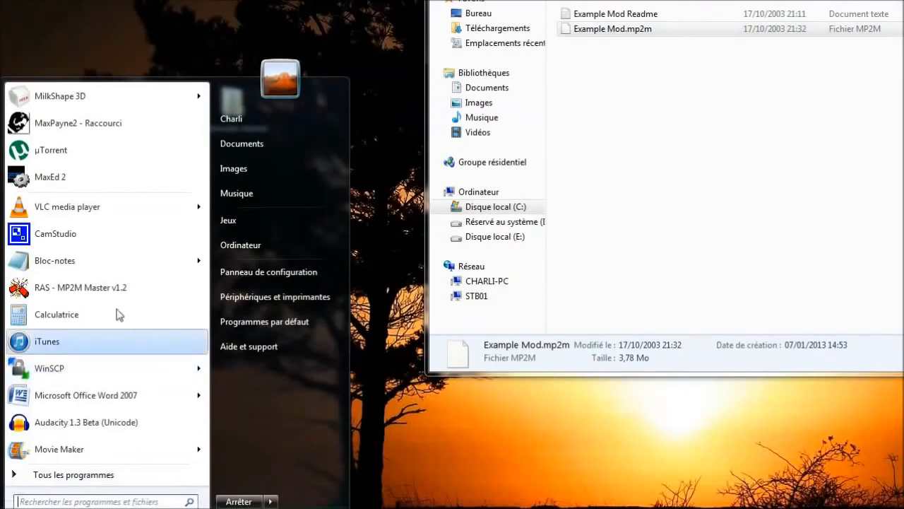
right_click(99, 285)
left_click(141, 305)
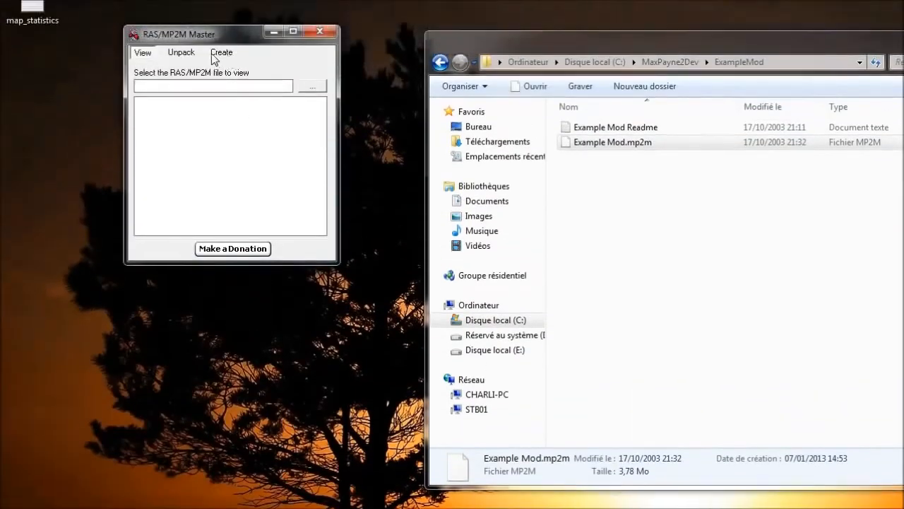
left_click(222, 124)
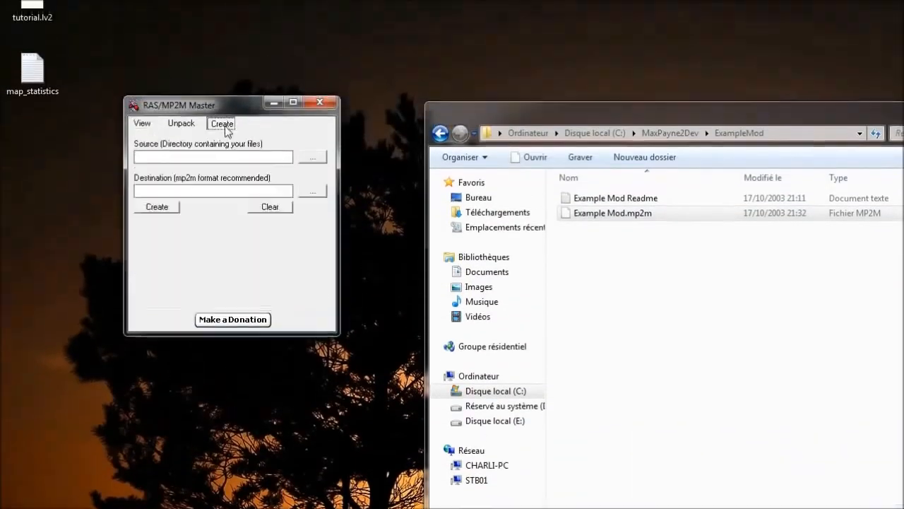
Set the desktop's Nouveau dossier as the source directory of the package.
left_click(312, 157)
left_click(577, 275)
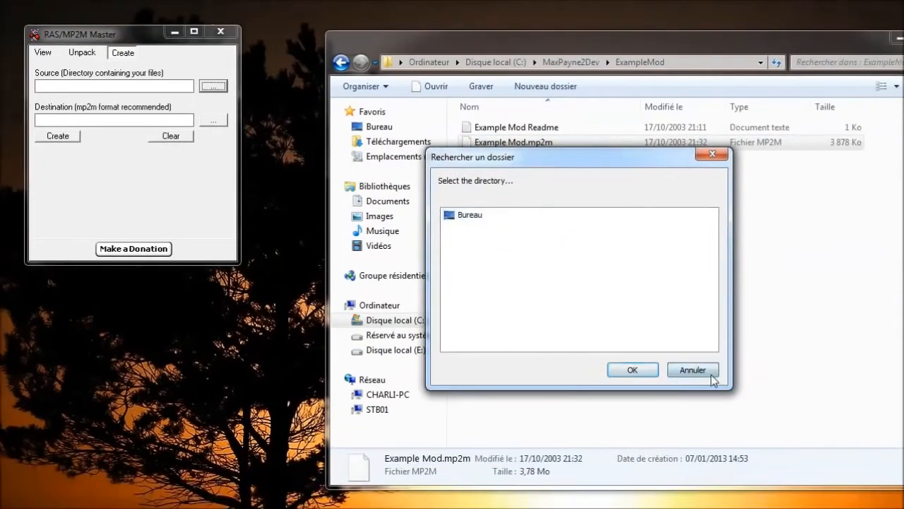
left_click(763, 426)
left_click(284, 142)
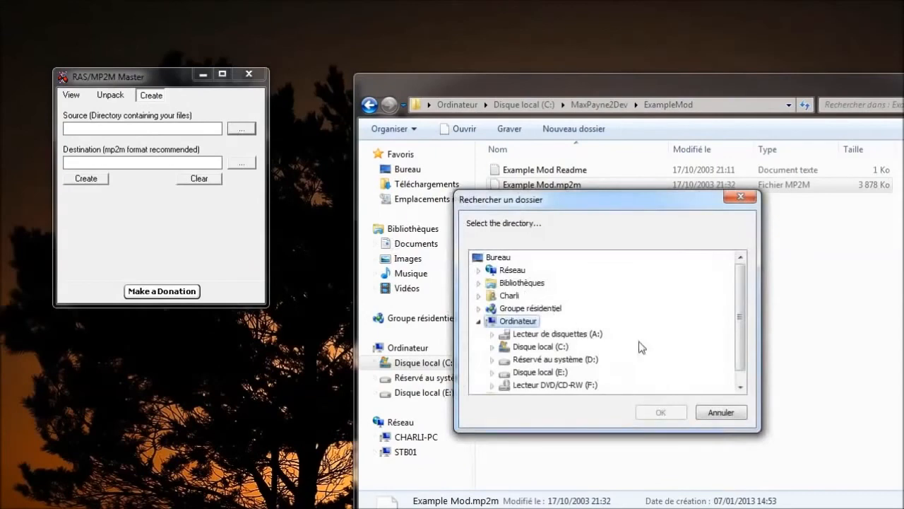
scroll(680, 363, "down", 1)
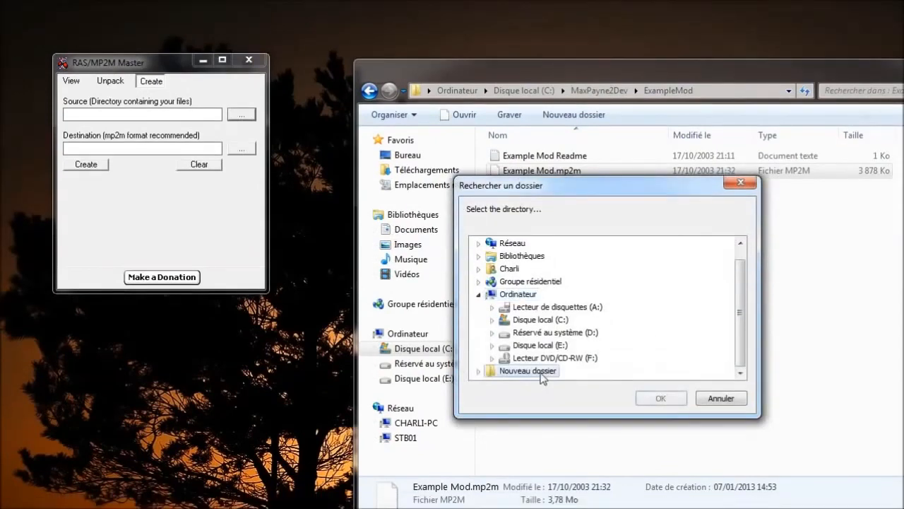
left_click(542, 376)
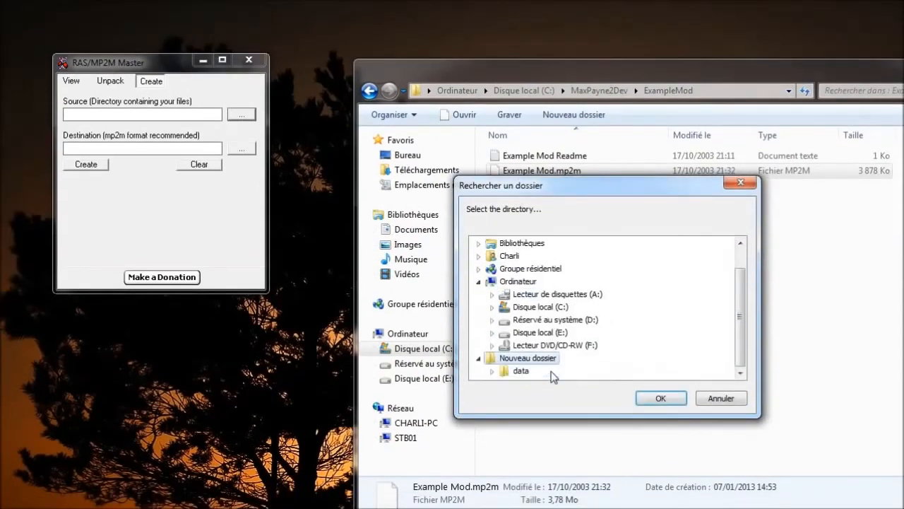
left_click(658, 398)
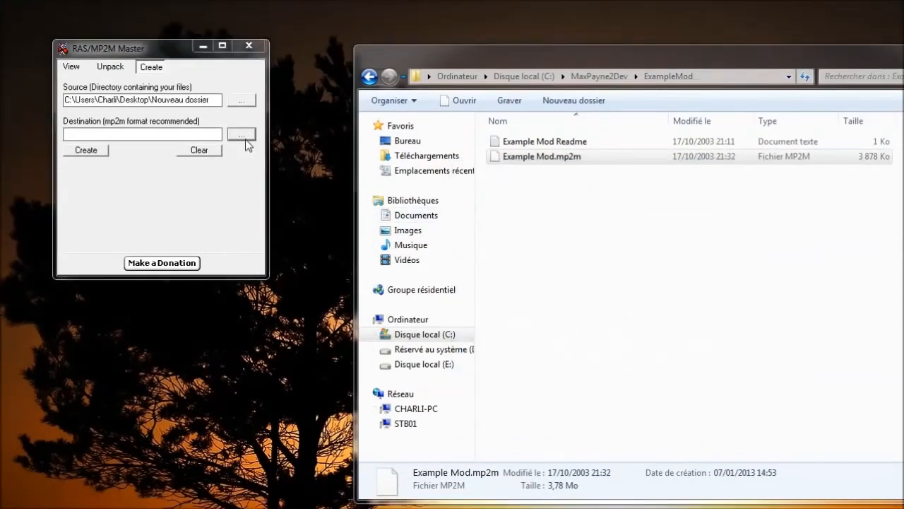
Set the package destination to a file named tutorial on the desktop, using the MP2M file type.
left_click(245, 137)
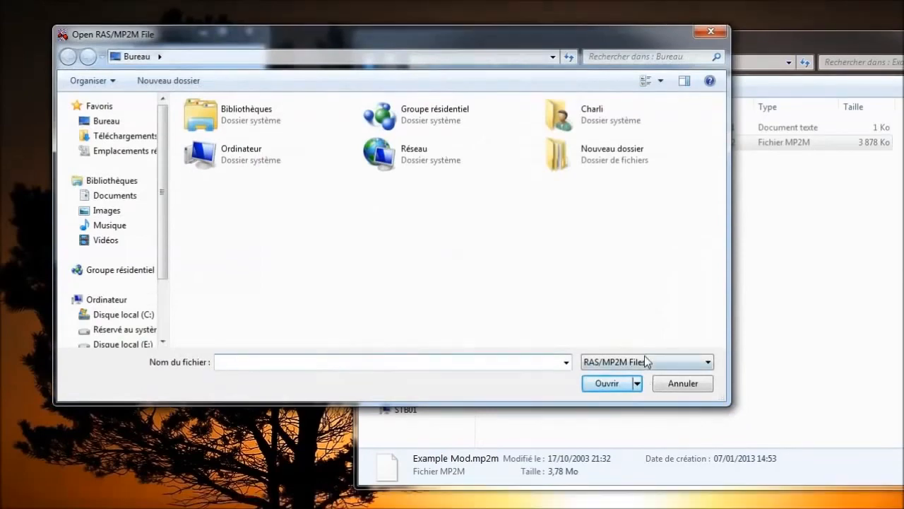
left_click(644, 376)
left_click(622, 413)
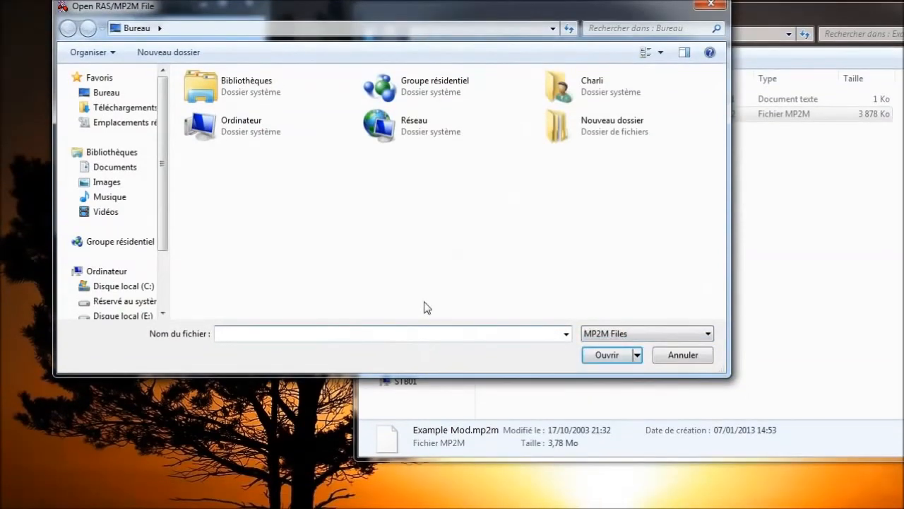
type("tuto")
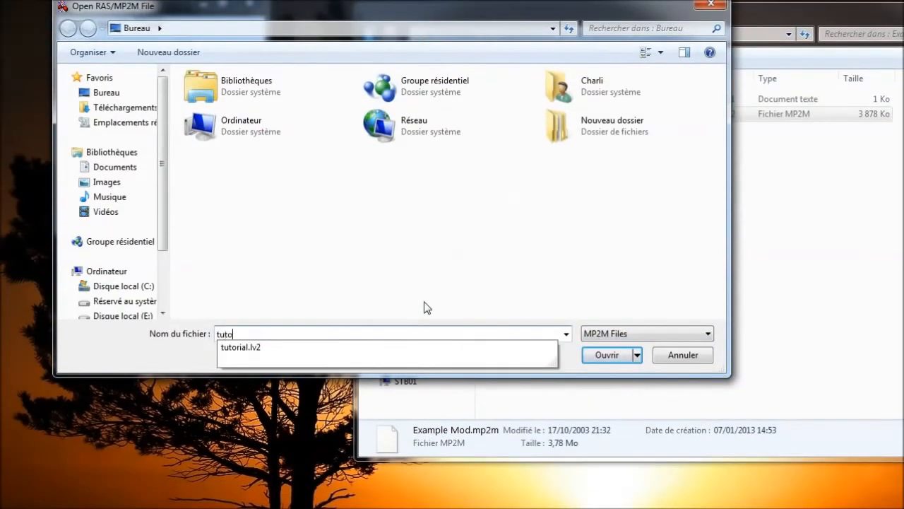
type("rial")
key("Return")
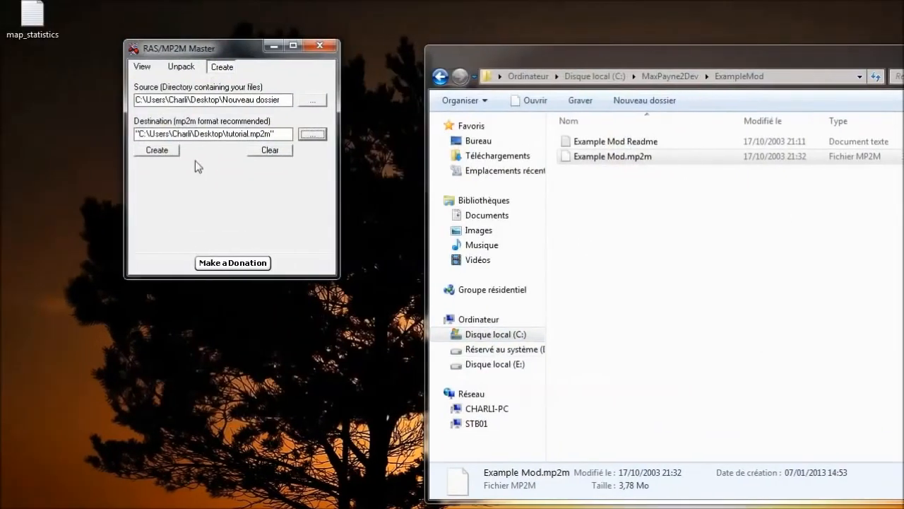
Create the tutorial.mp2m package, close RAS/MP2M Master, and rearrange Nouveau dossier and tutorial.mp2m on the desktop.
left_click(159, 152)
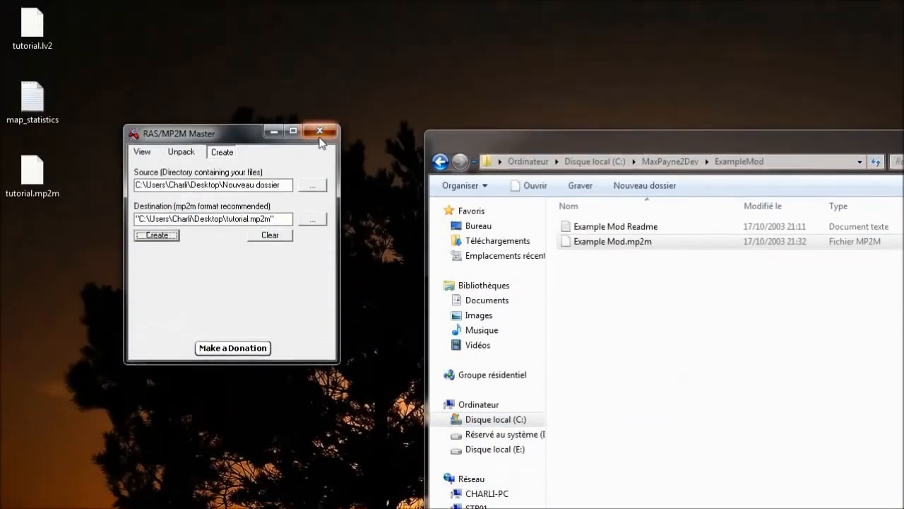
left_click(320, 46)
left_click_drag(235, 319, 91, 57)
left_click_drag(34, 177, 173, 250)
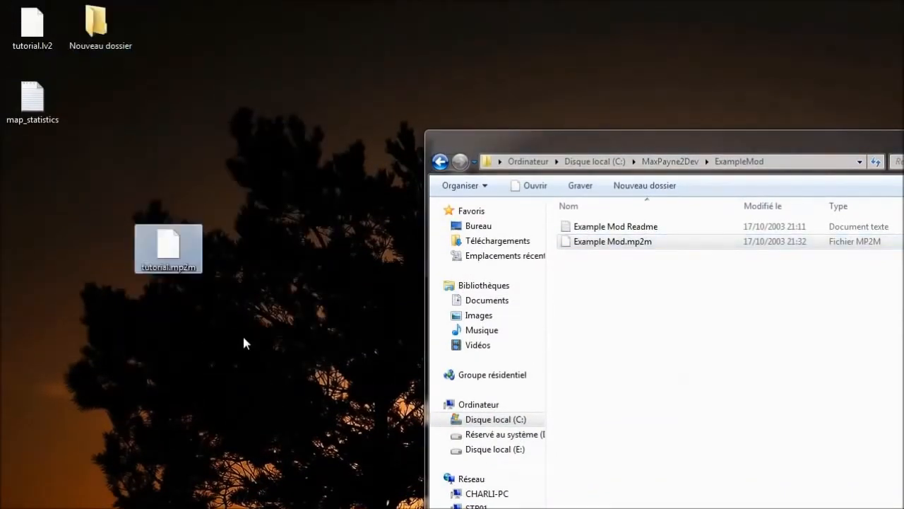
left_click(188, 281)
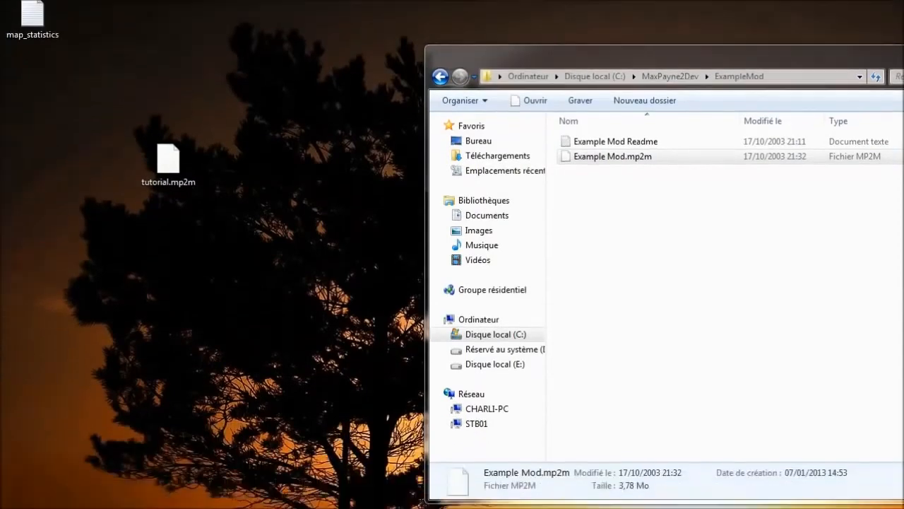
Open the local disk C: in a new Explorer window.
key("super")
left_click(245, 315)
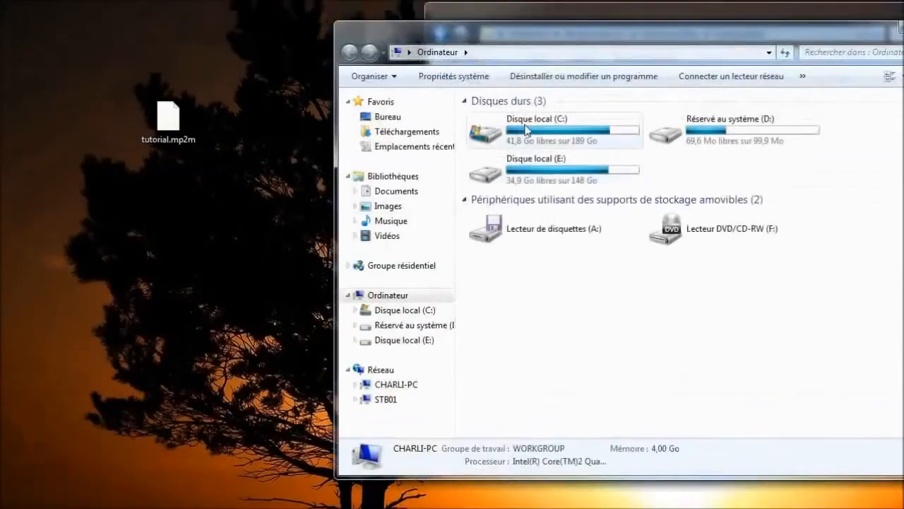
double_click(525, 129)
double_click(605, 183)
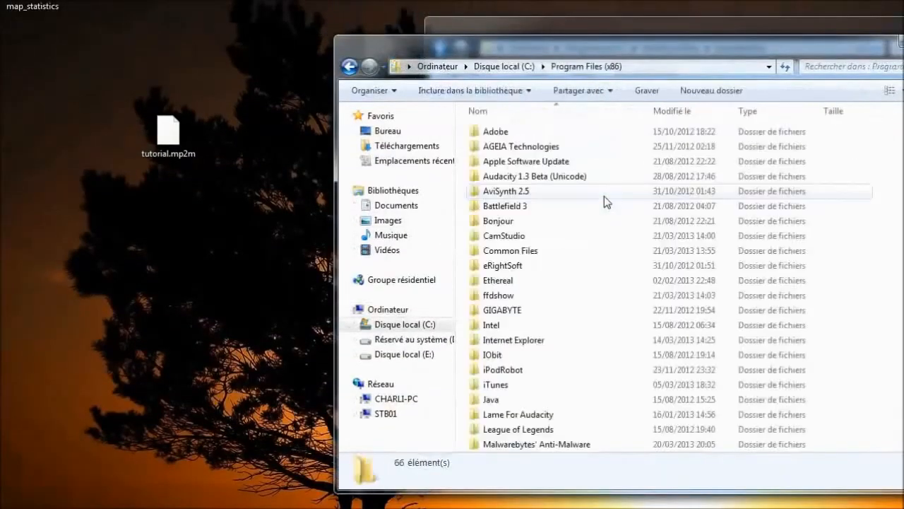
key("BackSpace")
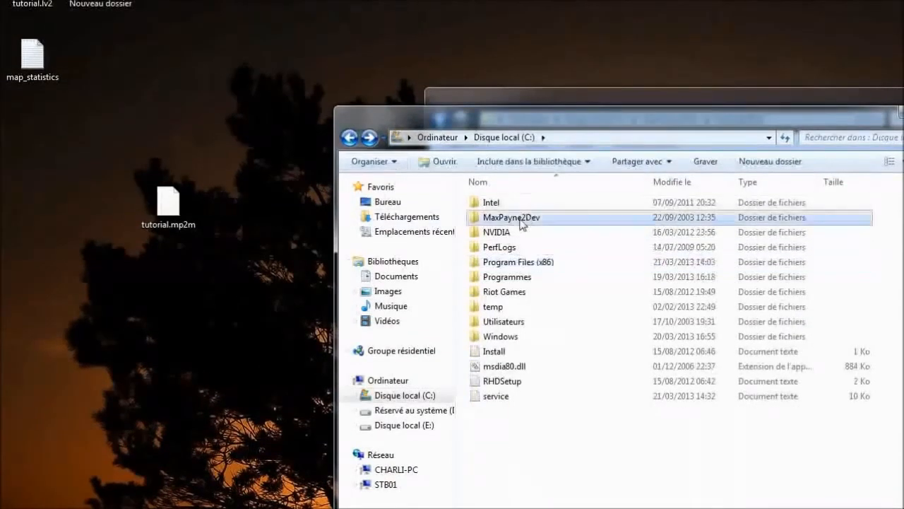
double_click(521, 218)
double_click(514, 247)
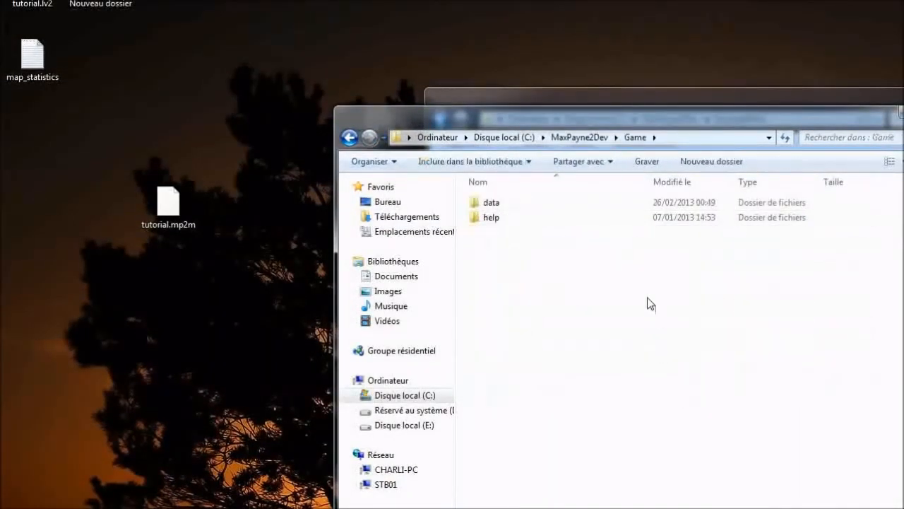
double_click(490, 202)
left_click_drag(335, 142, 345, 141)
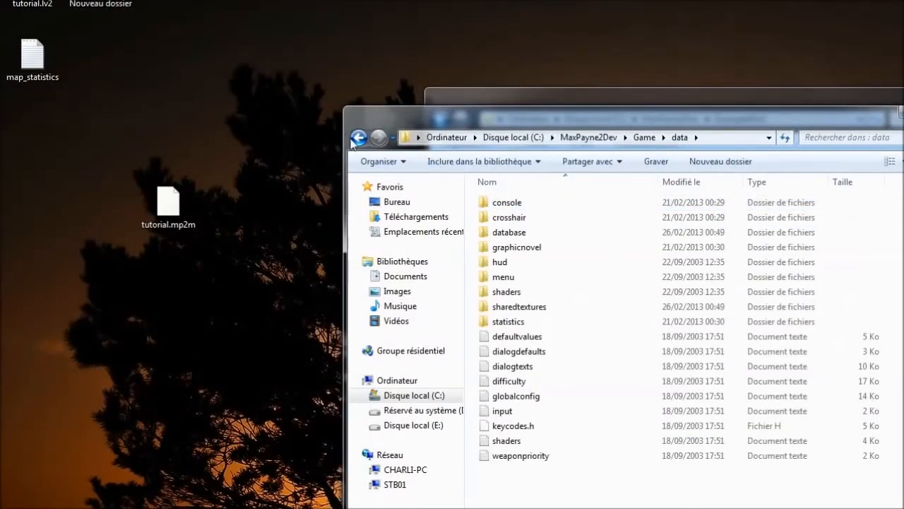
left_click(354, 139)
left_click(575, 138)
left_click(514, 137)
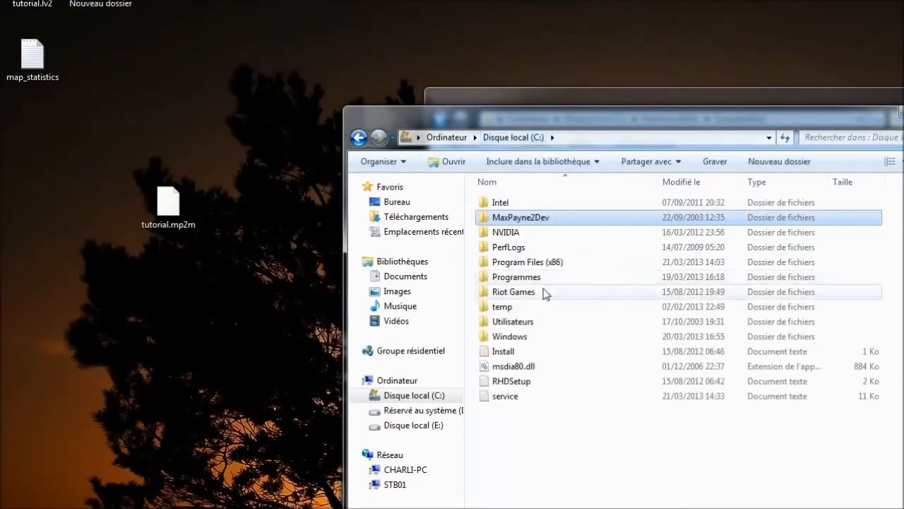
Open the Max Payne game folder inside Program Files (x86).
double_click(558, 263)
left_click(578, 361)
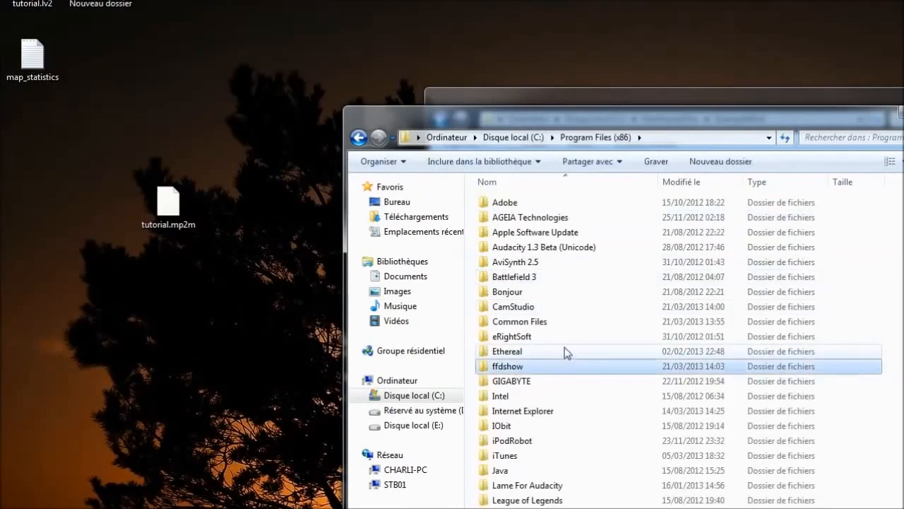
key("m")
double_click(554, 231)
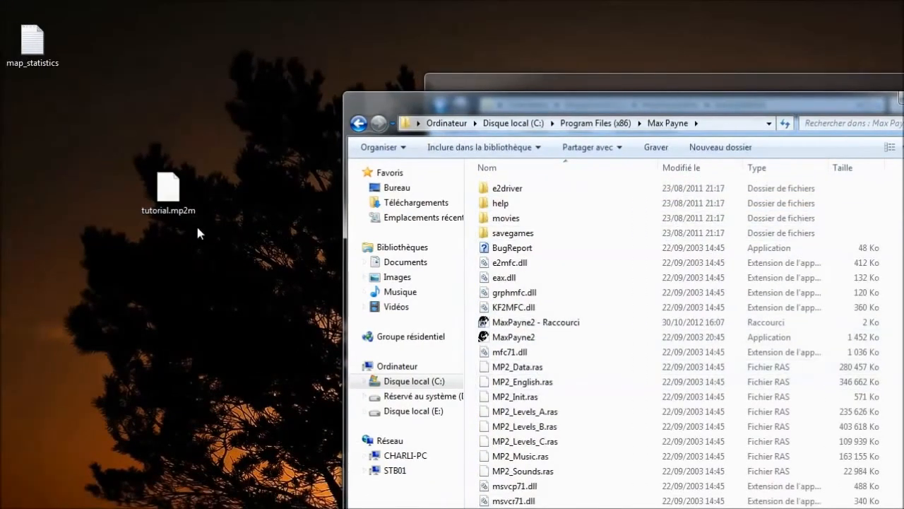
Place the desktop's tutorial.mp2m file in the Max Payne game folder.
right_click(169, 188)
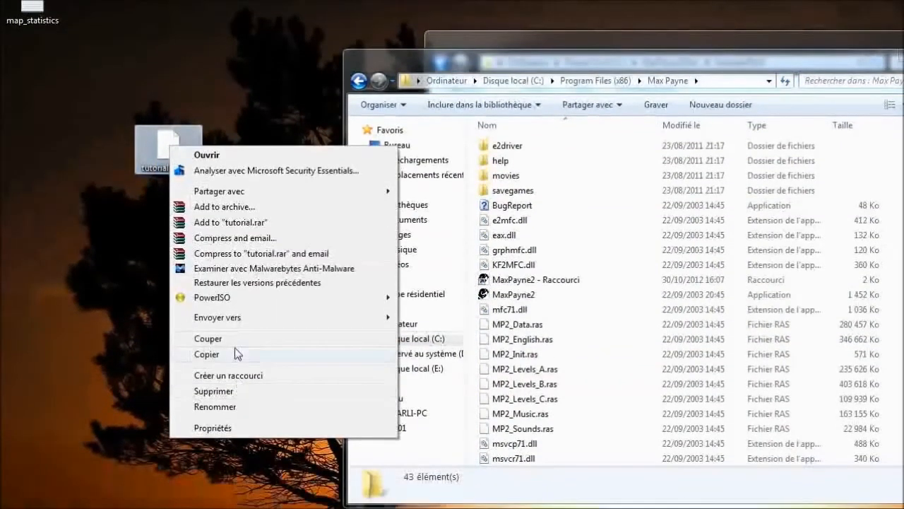
left_click(234, 349)
right_click(592, 375)
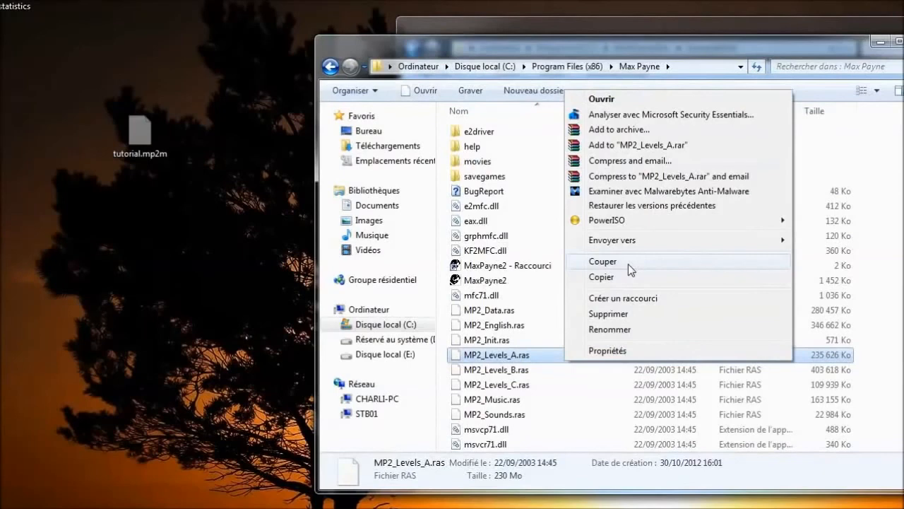
left_click(497, 326)
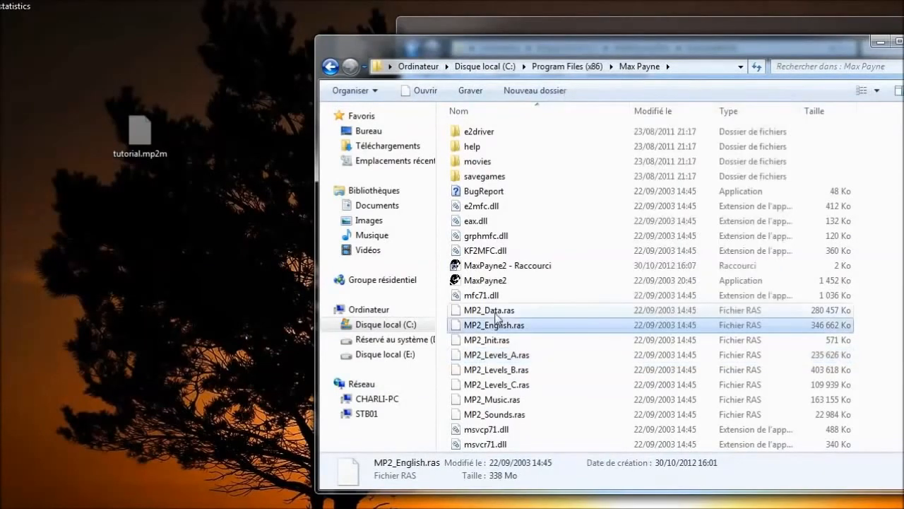
key("ctrl+v")
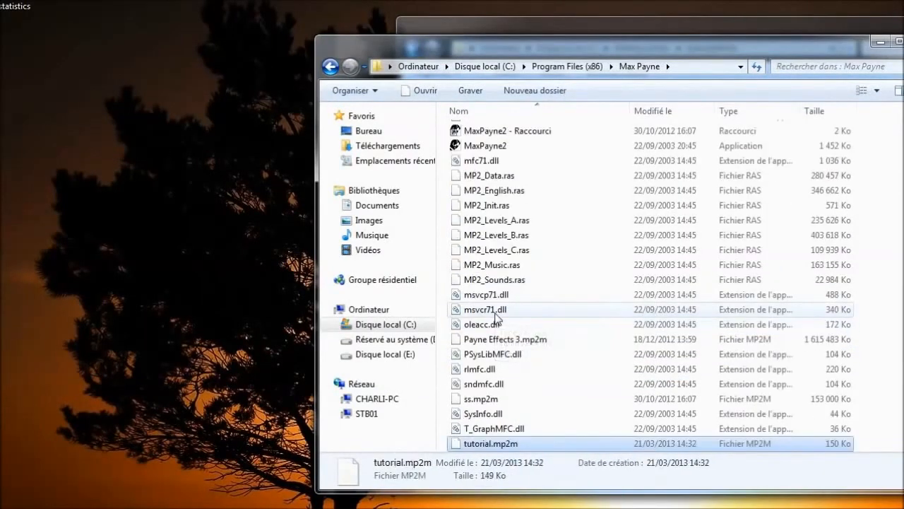
scroll(576, 289, "up", 3)
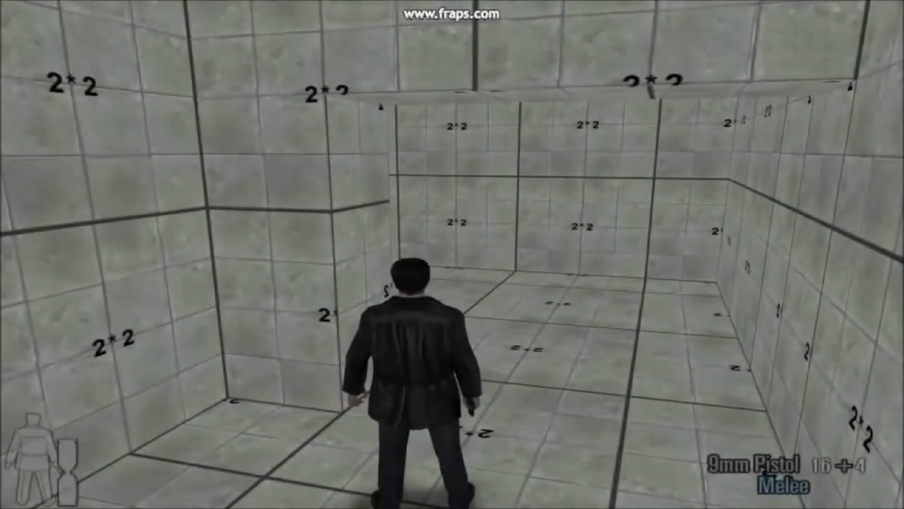
key("w")
key("w")
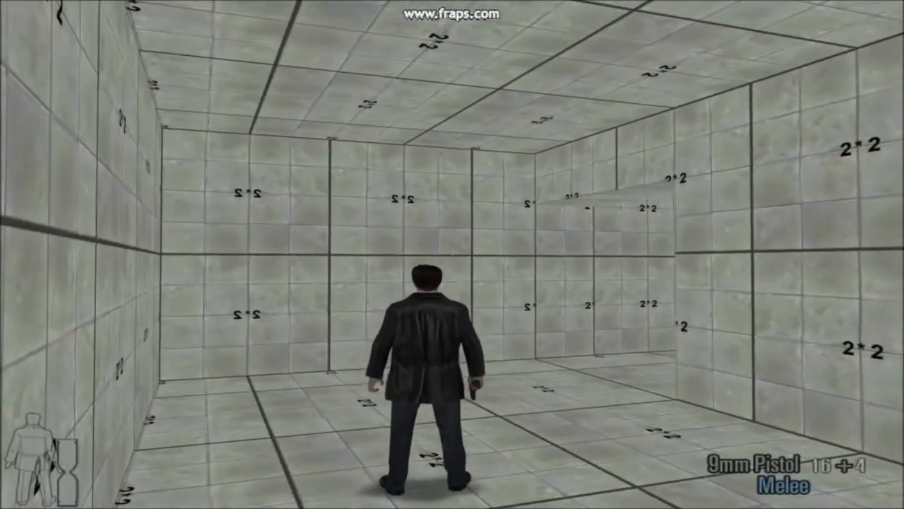
key("w")
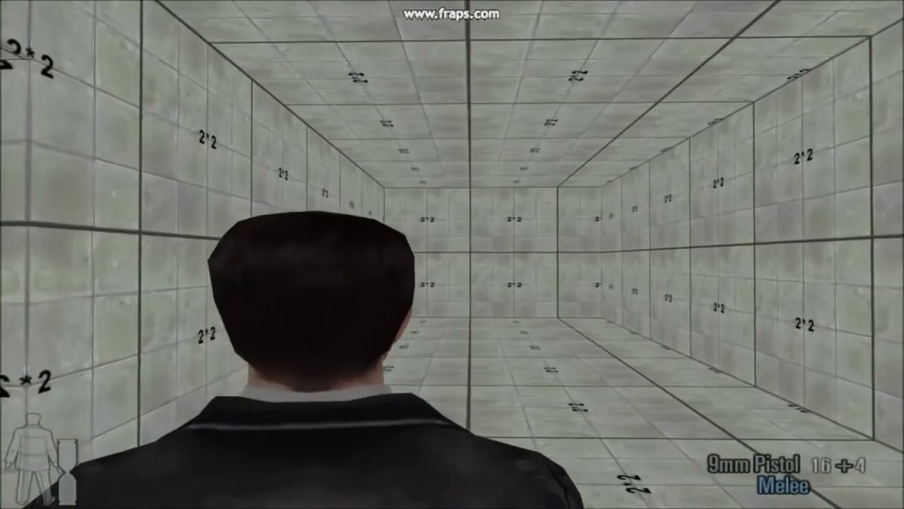
left_click(452, 254)
key("w")
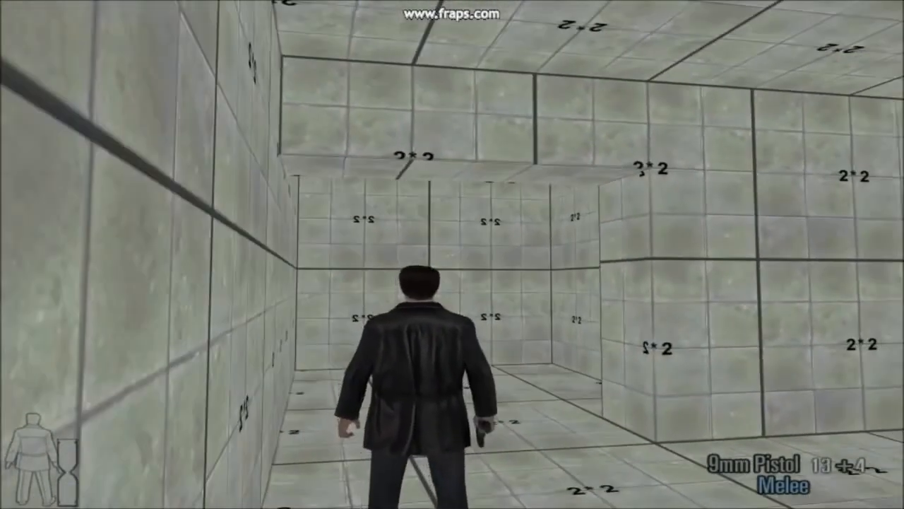
key("d")
right_click(452, 254)
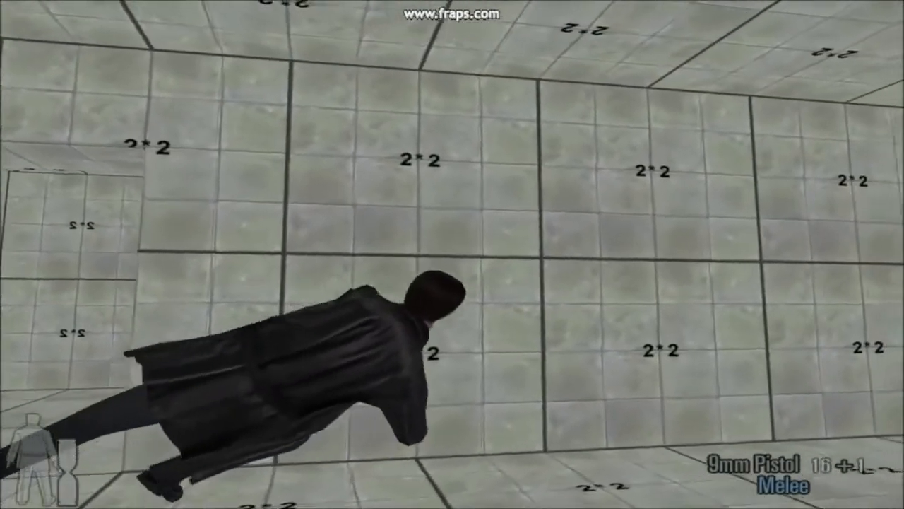
left_click(452, 255)
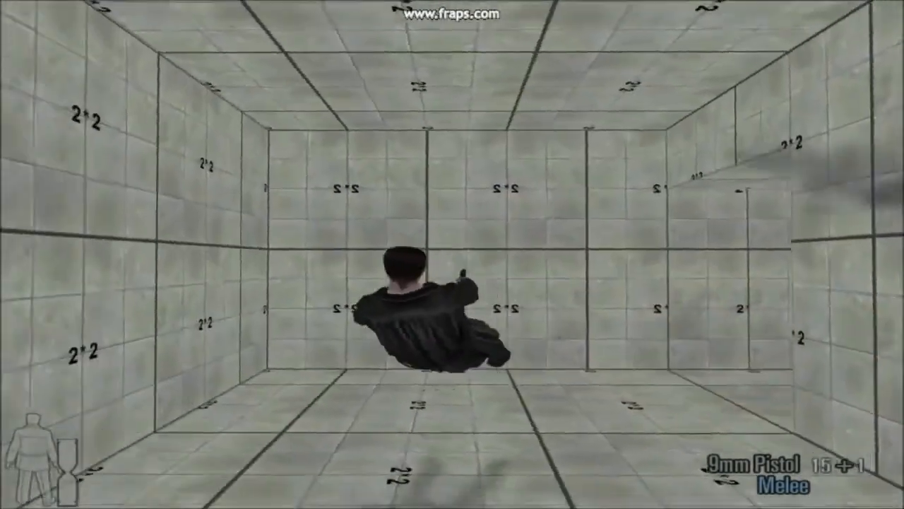
left_click(452, 254)
left_click(452, 254)
left_click(452, 255)
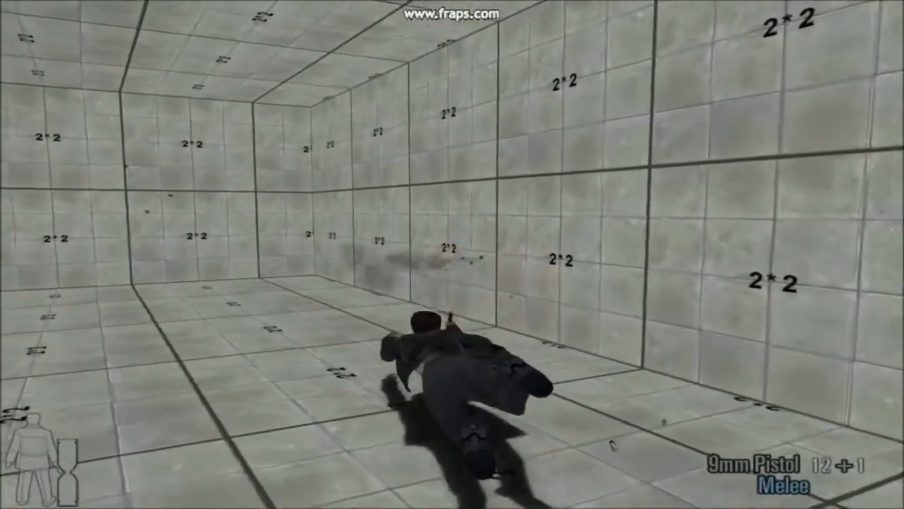
key("w")
key("w")
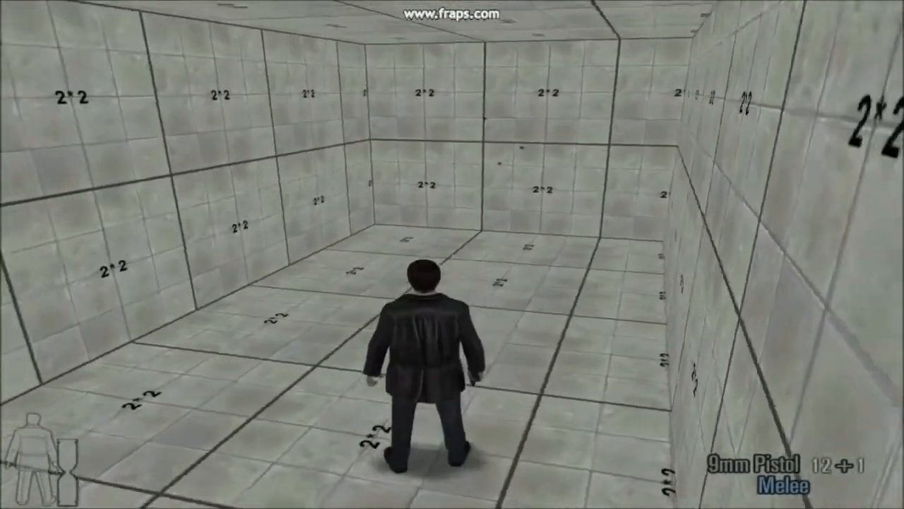